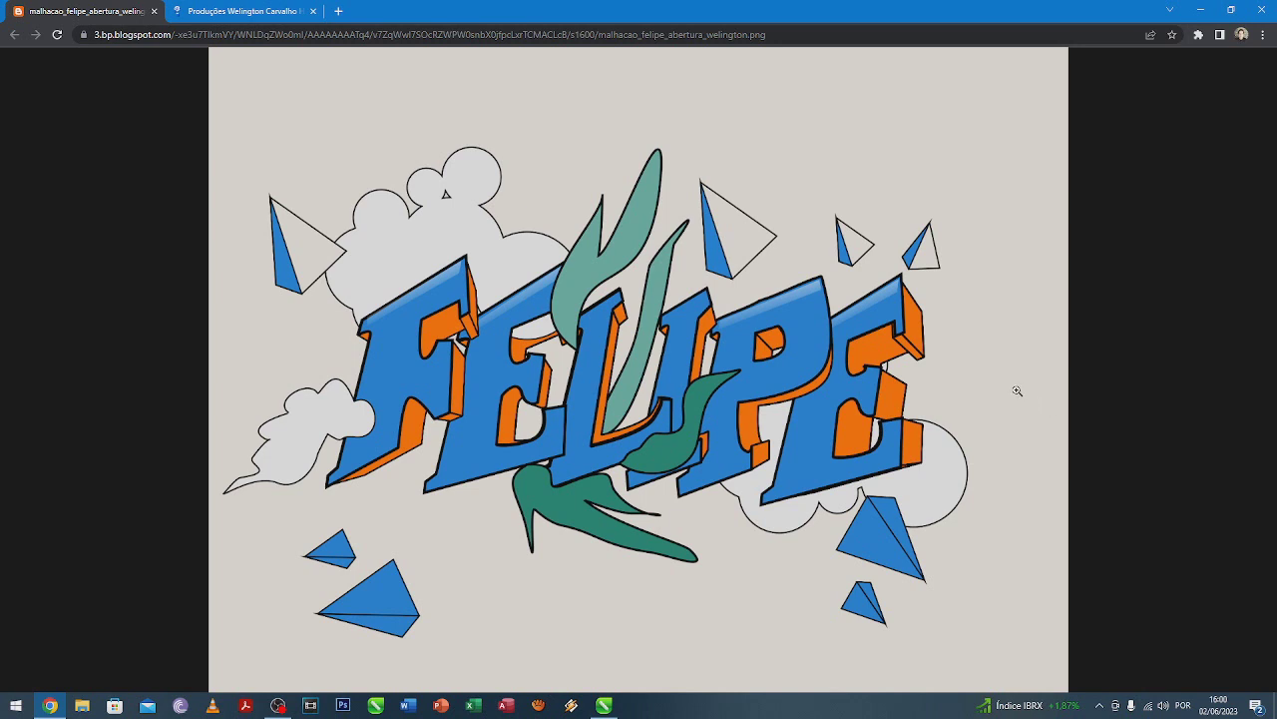
Step: Switch from the browser's reference image to CorelDRAW
right_click(984, 266)
left_click(905, 7)
left_click(603, 706)
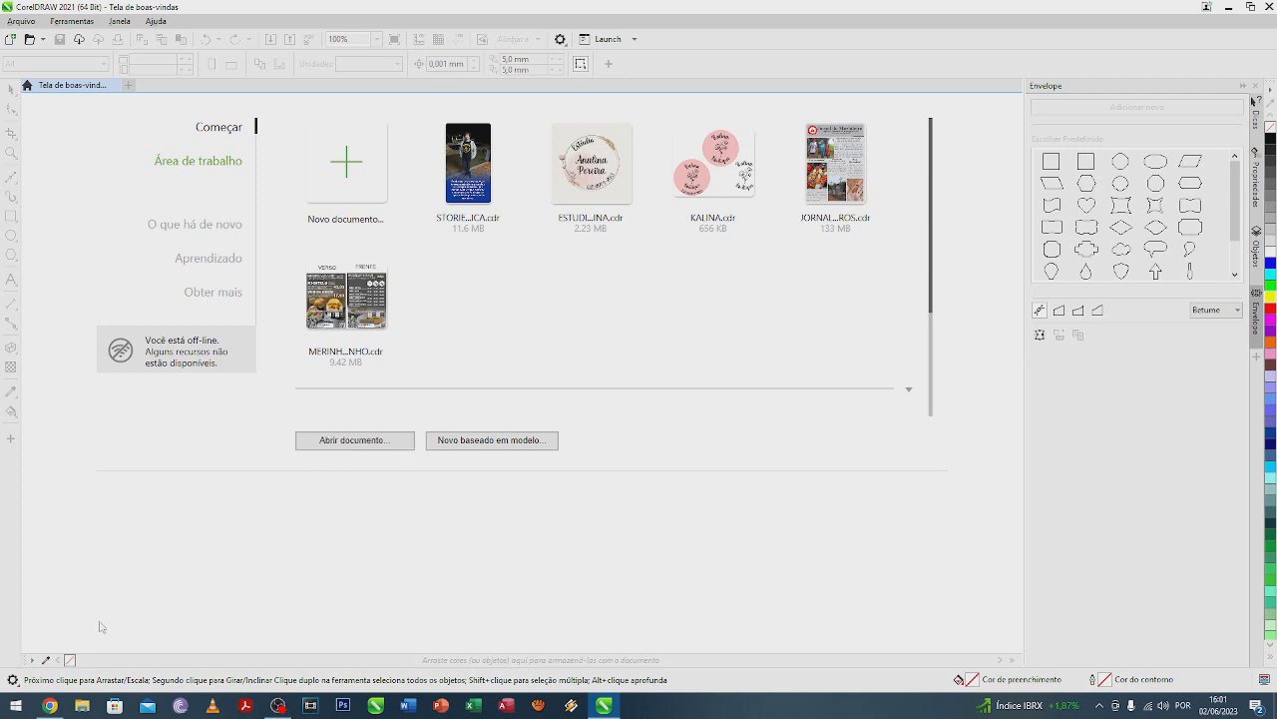
Step: Switch to the browser and open the author's own production company website in a new tab
left_click(50, 706)
left_click(339, 12)
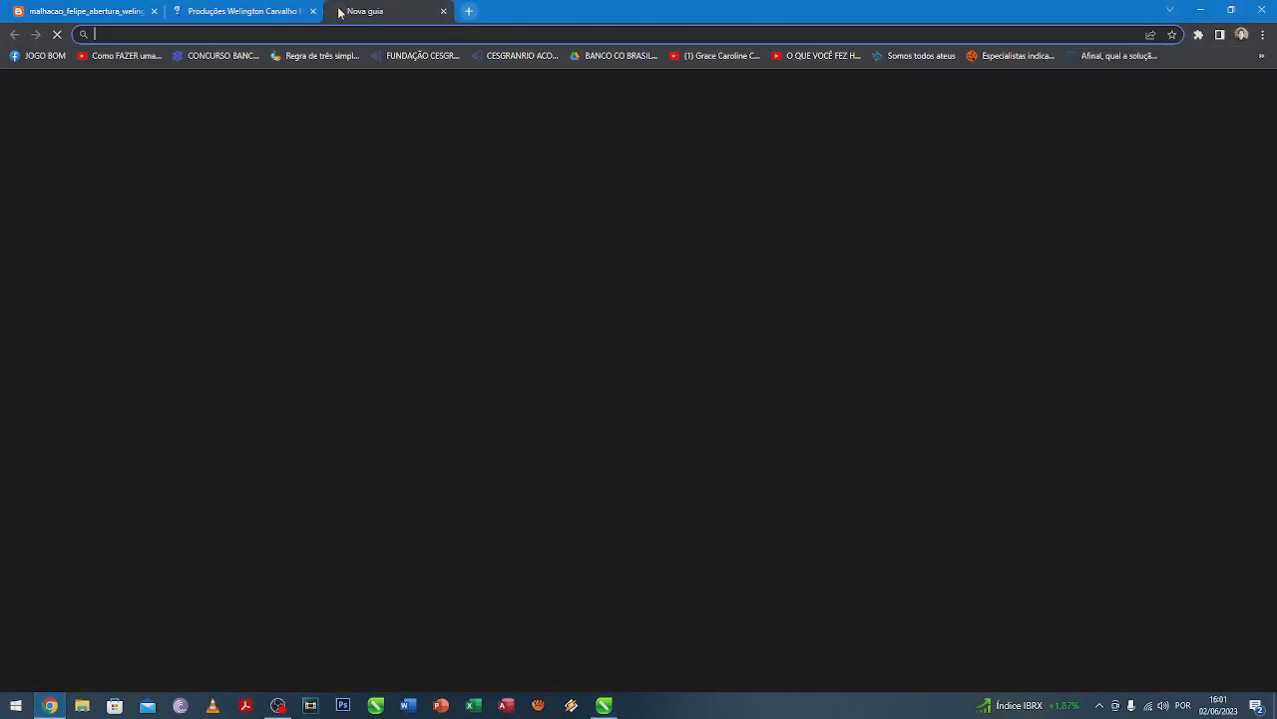
type("www.welington")
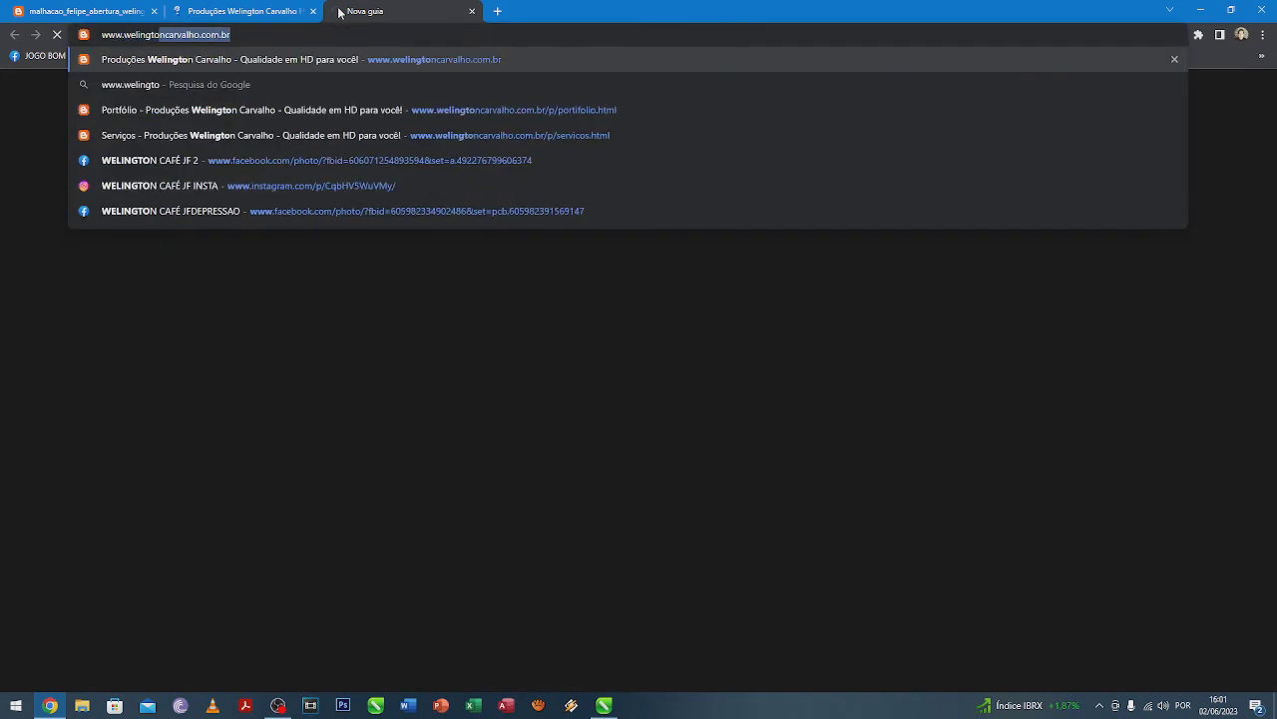
key("Return")
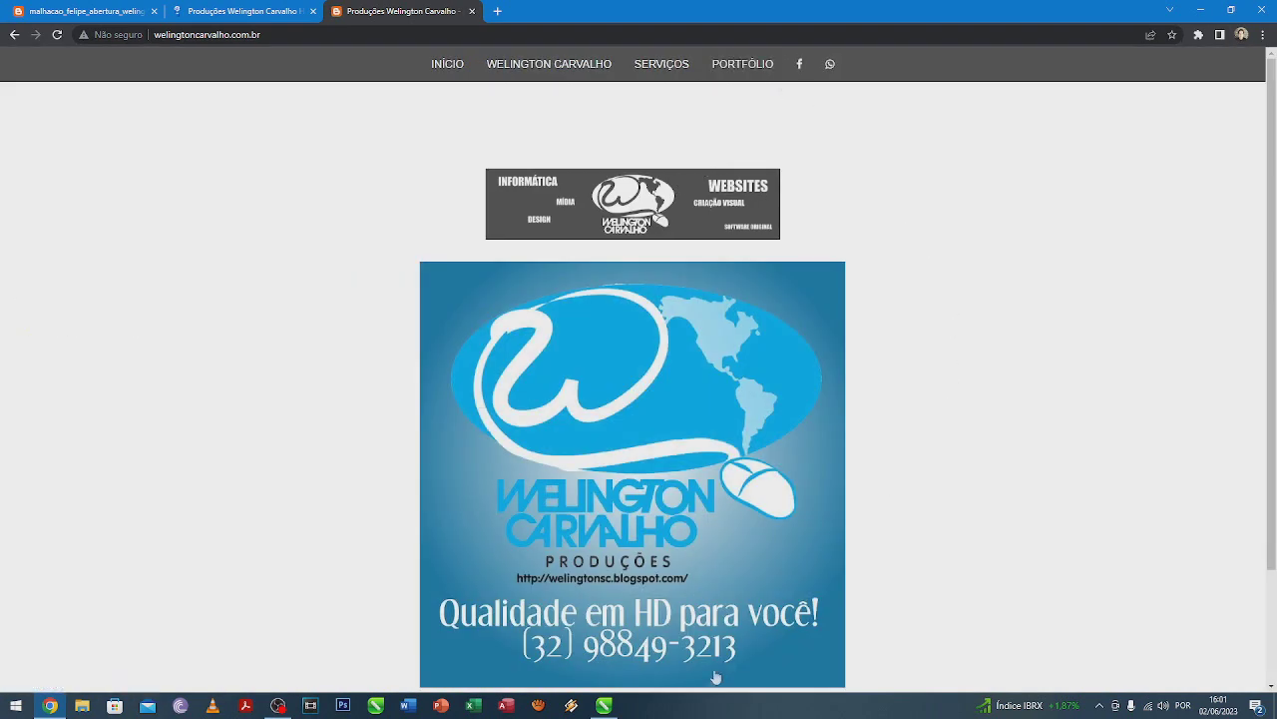
Step: Switch to CorelDRAW and start a new document named MALHAÇÃO, keeping the RGB colour mode
left_click(604, 707)
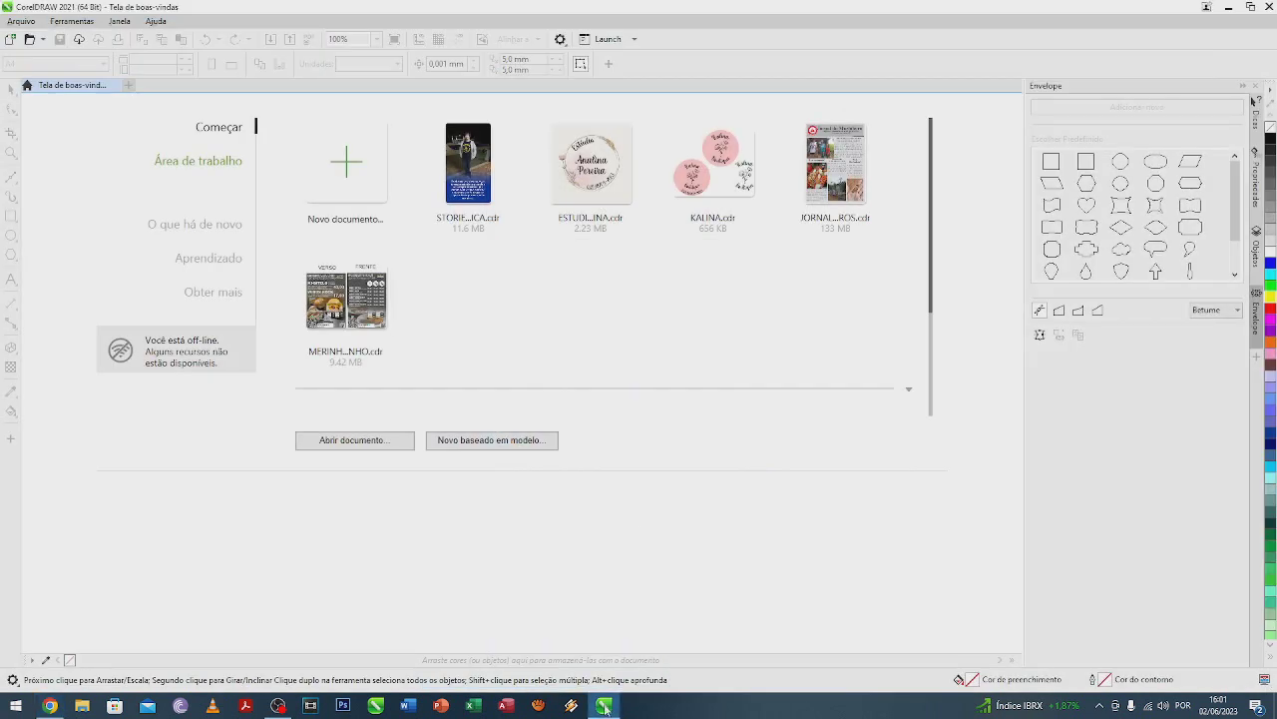
left_click(24, 20)
left_click(24, 20)
left_click(326, 197)
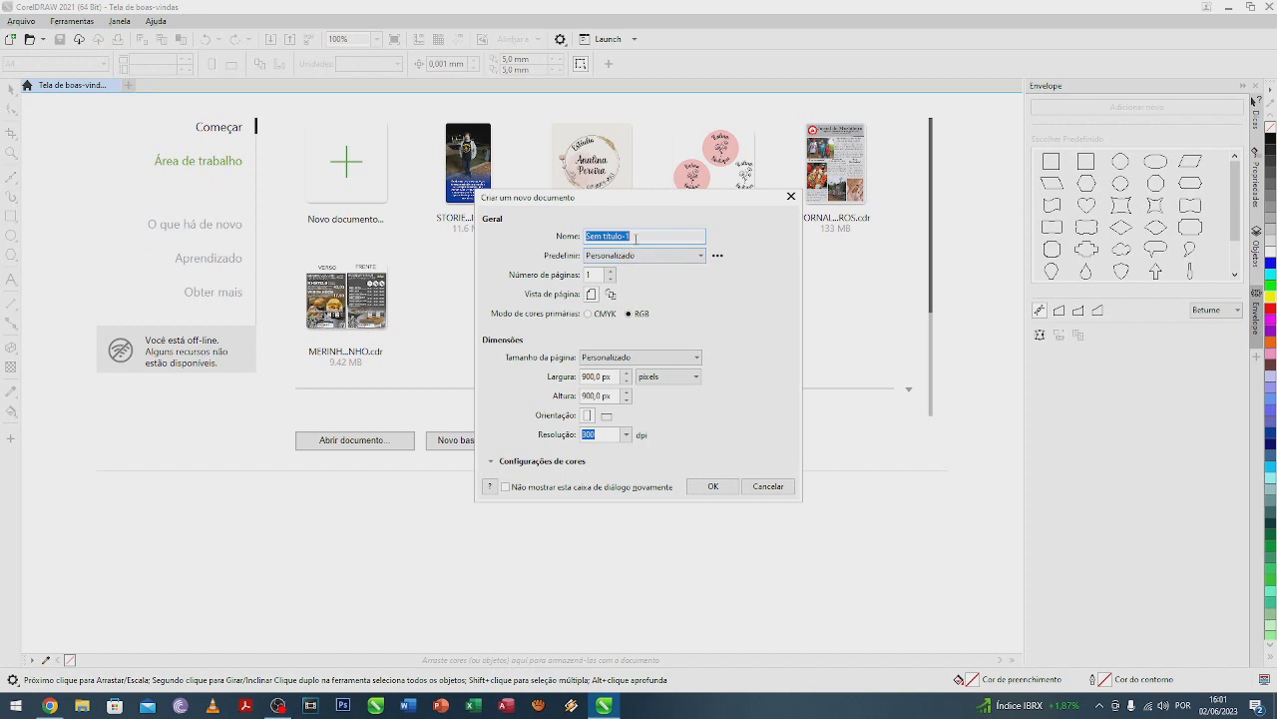
type("MAI")
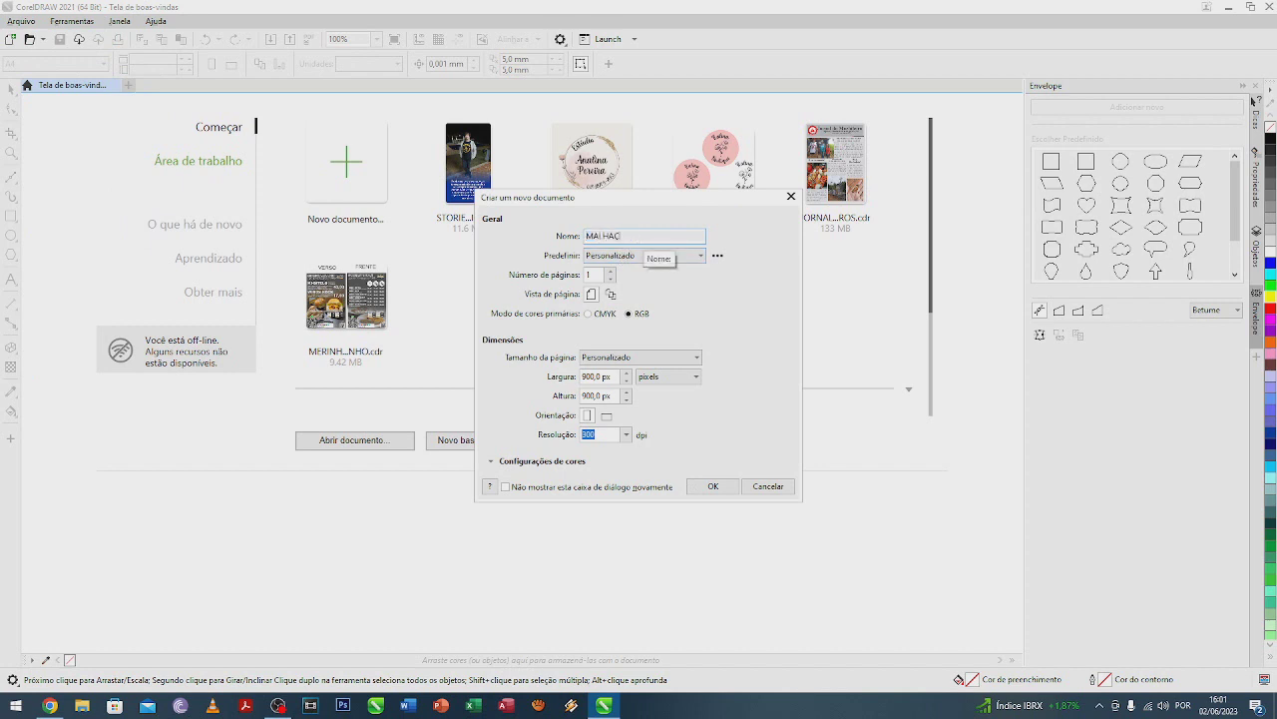
left_click(604, 315)
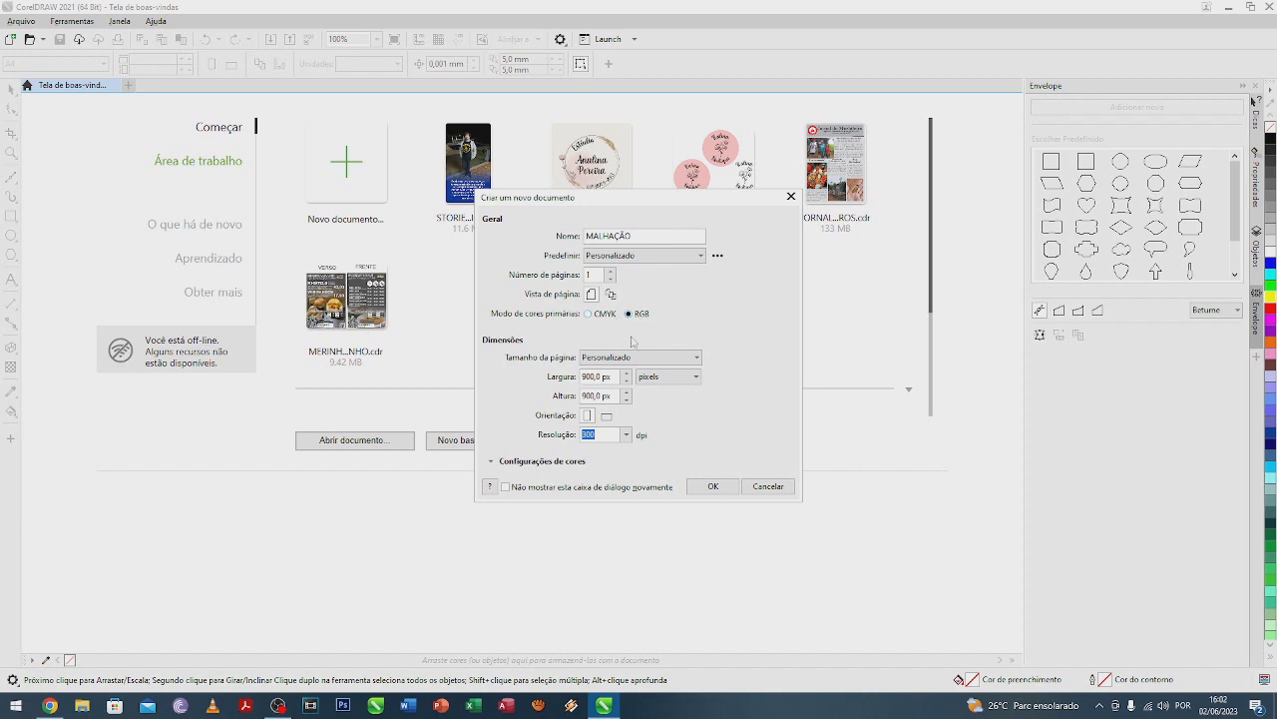
Step: Set the page size to 1600 px wide by 1200 px high and create the document
left_click(545, 377)
type("16")
left_click(535, 400)
type("120")
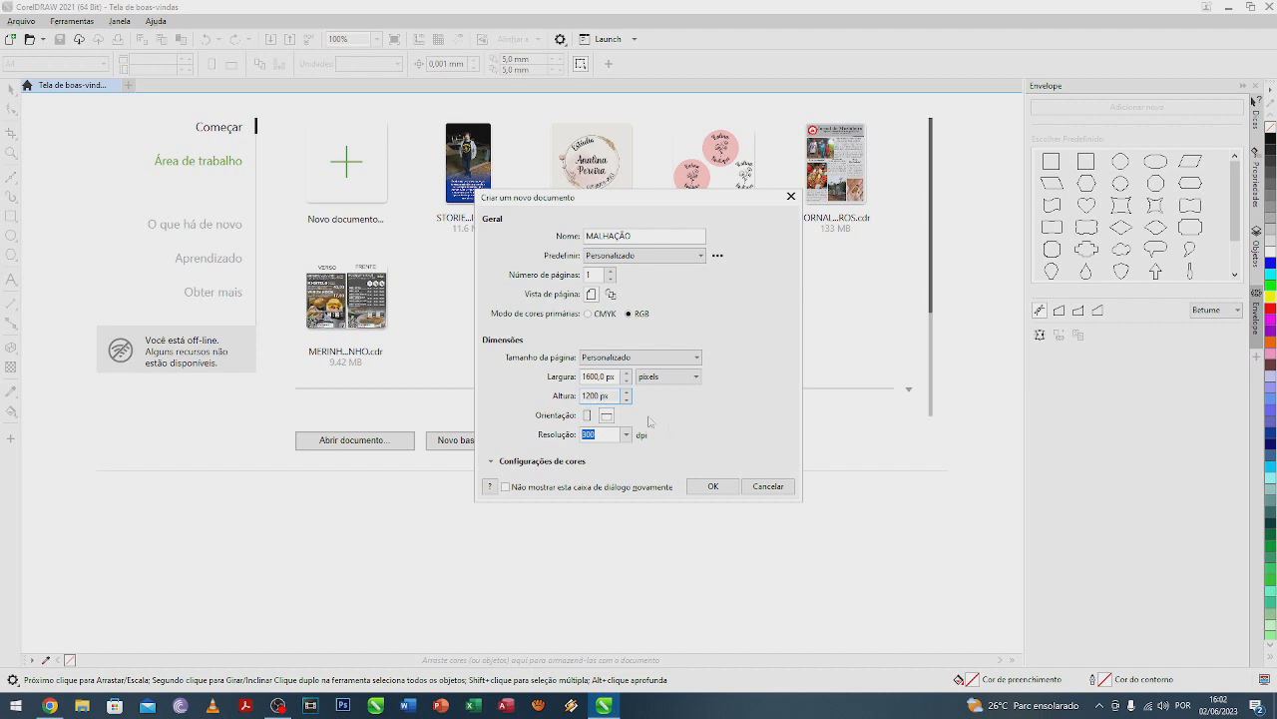
left_click(713, 486)
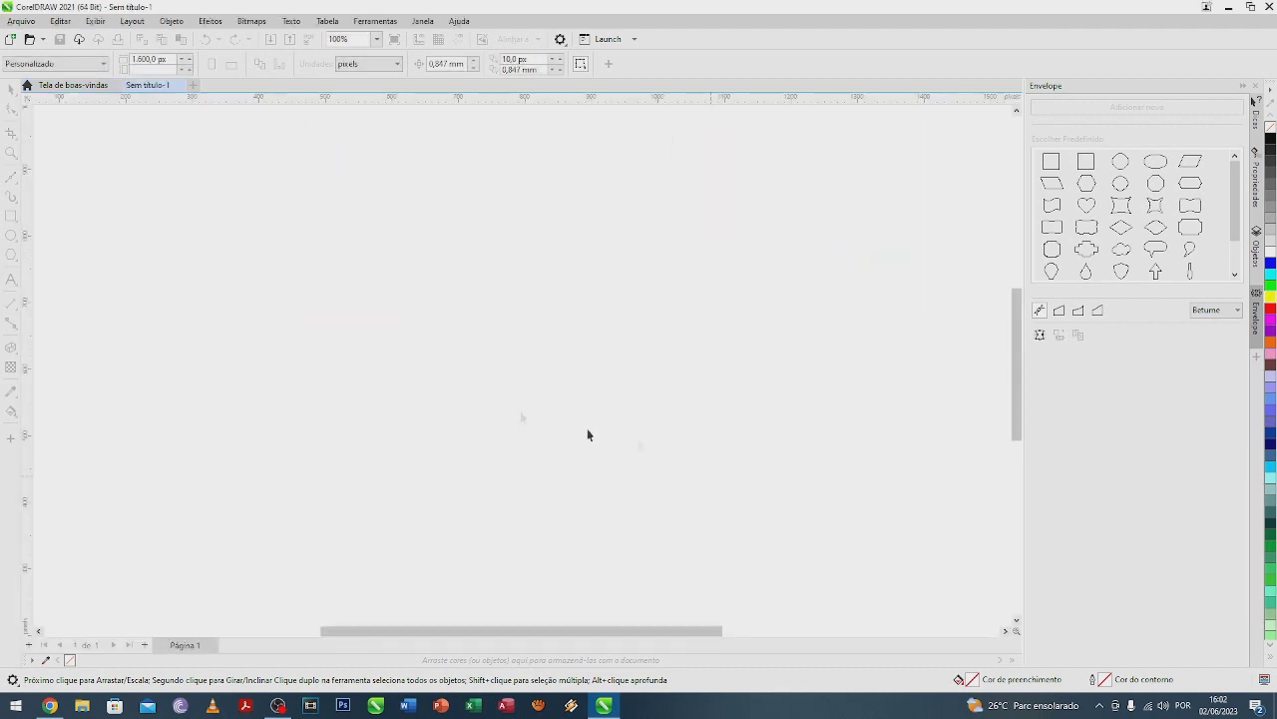
Step: Create a rectangle that covers the whole 1600 × 1200 px page and leave it deselected
double_click(13, 218)
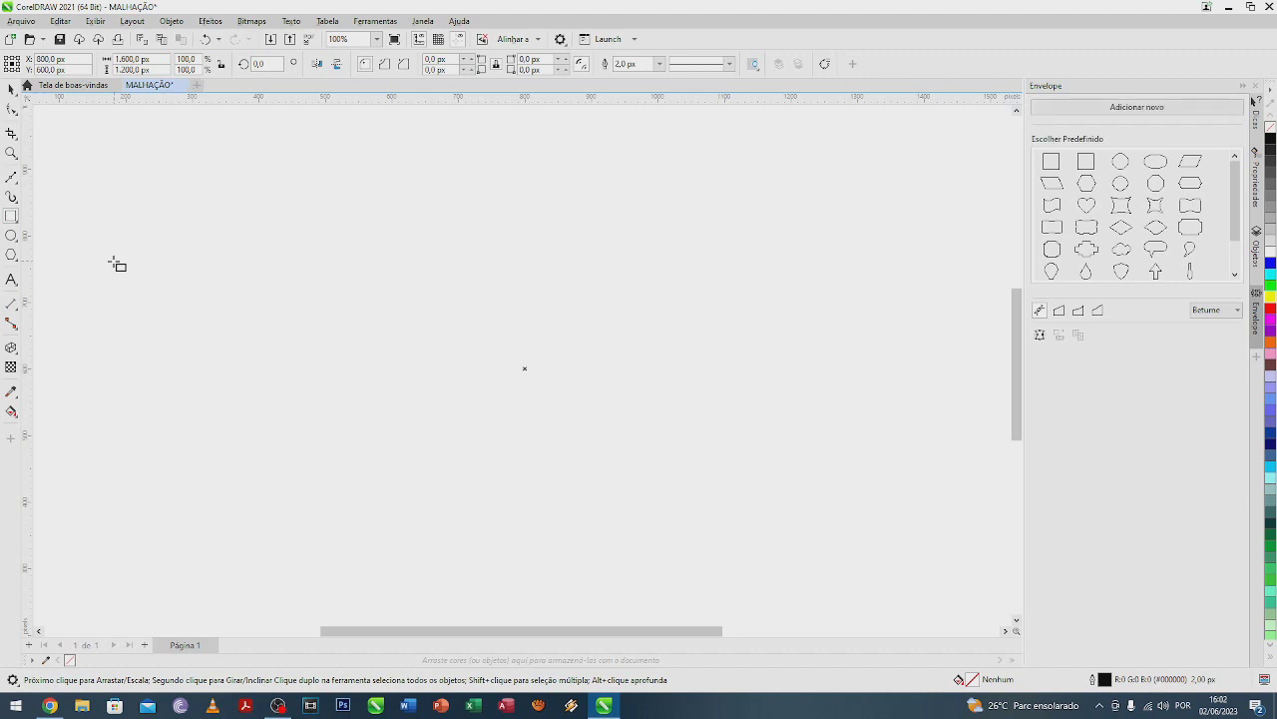
key("F4")
left_click(11, 89)
left_click(98, 230)
left_click(596, 289)
Step: Import the image malhacao_felipe_abertura_welington from the desktop at its original size
left_click(21, 21)
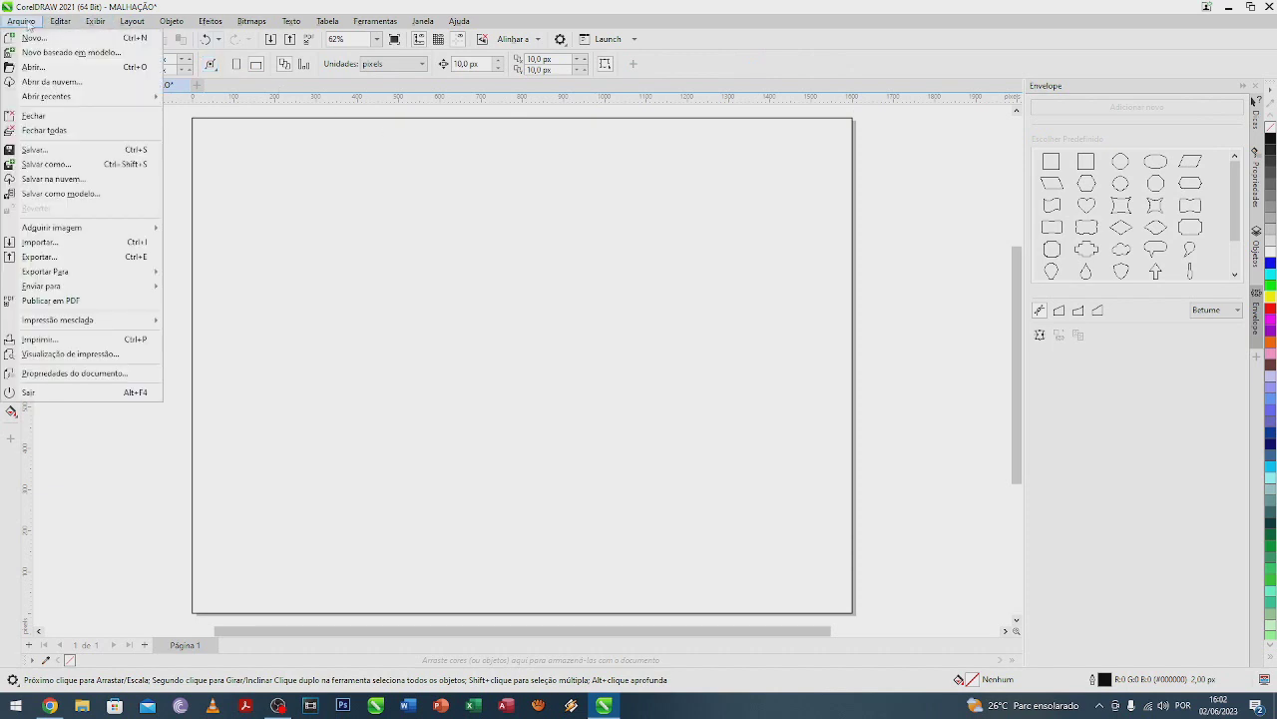
key("Escape")
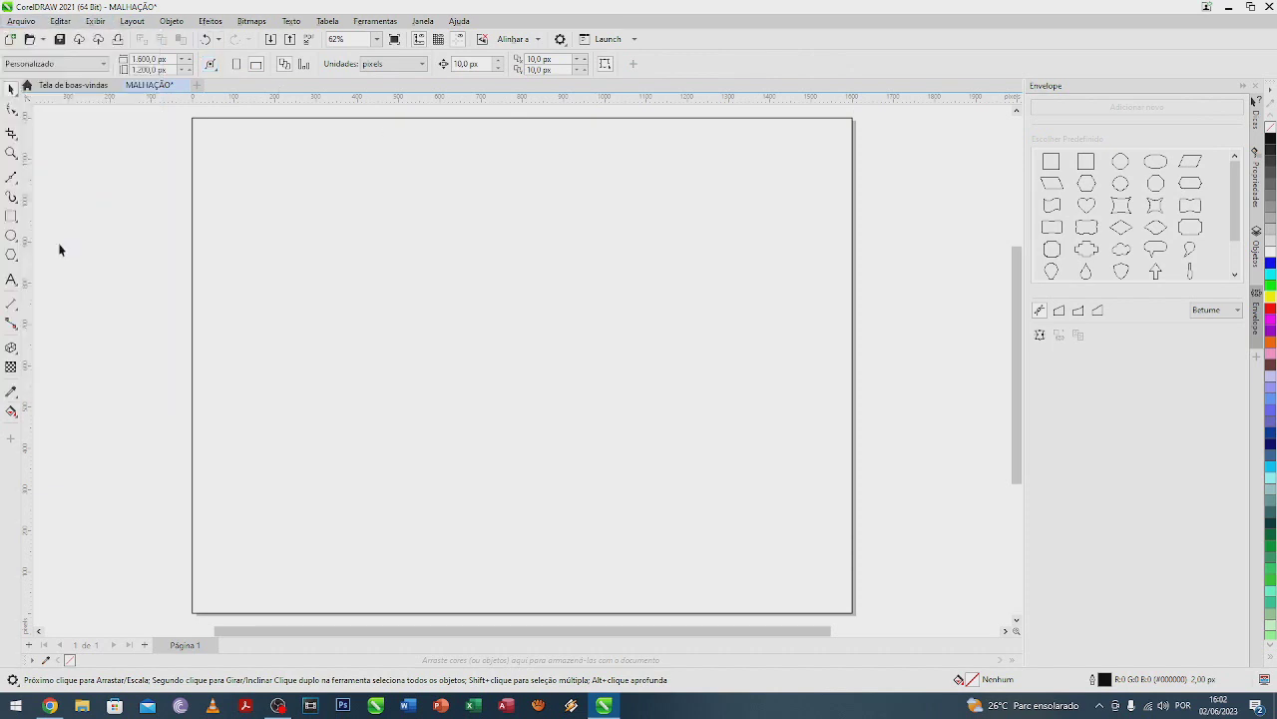
key("ctrl+i")
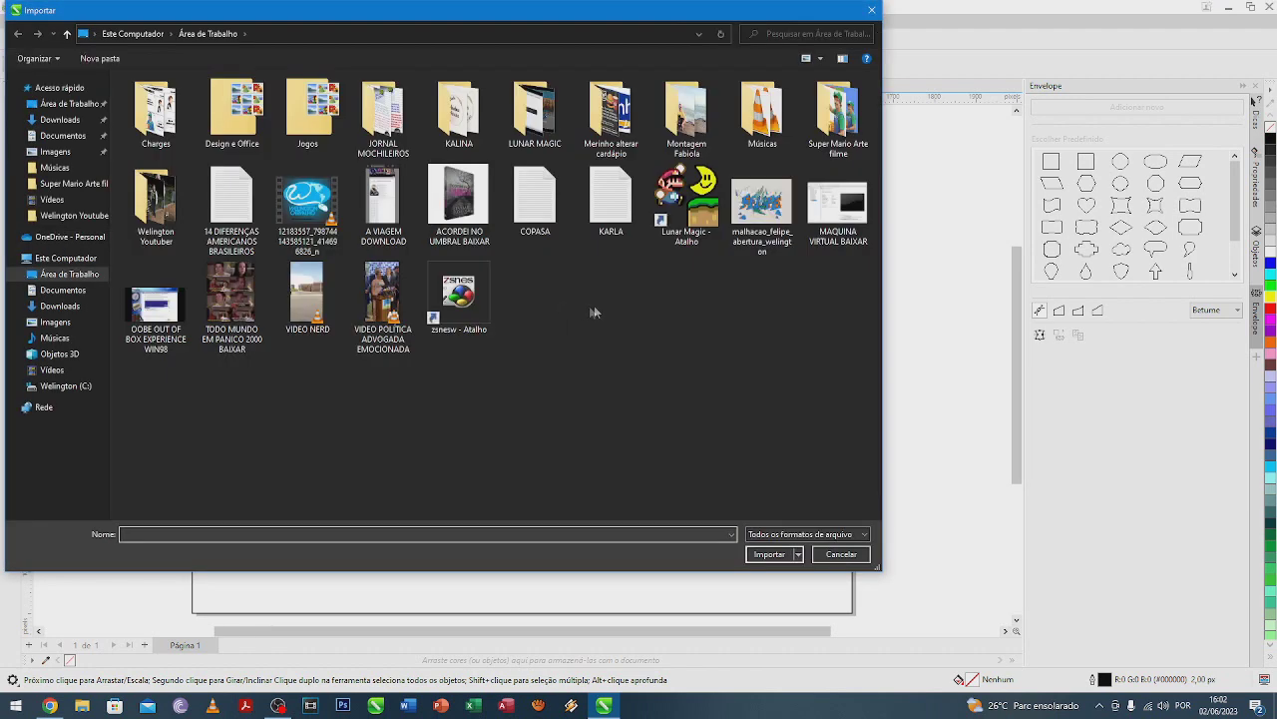
double_click(759, 208)
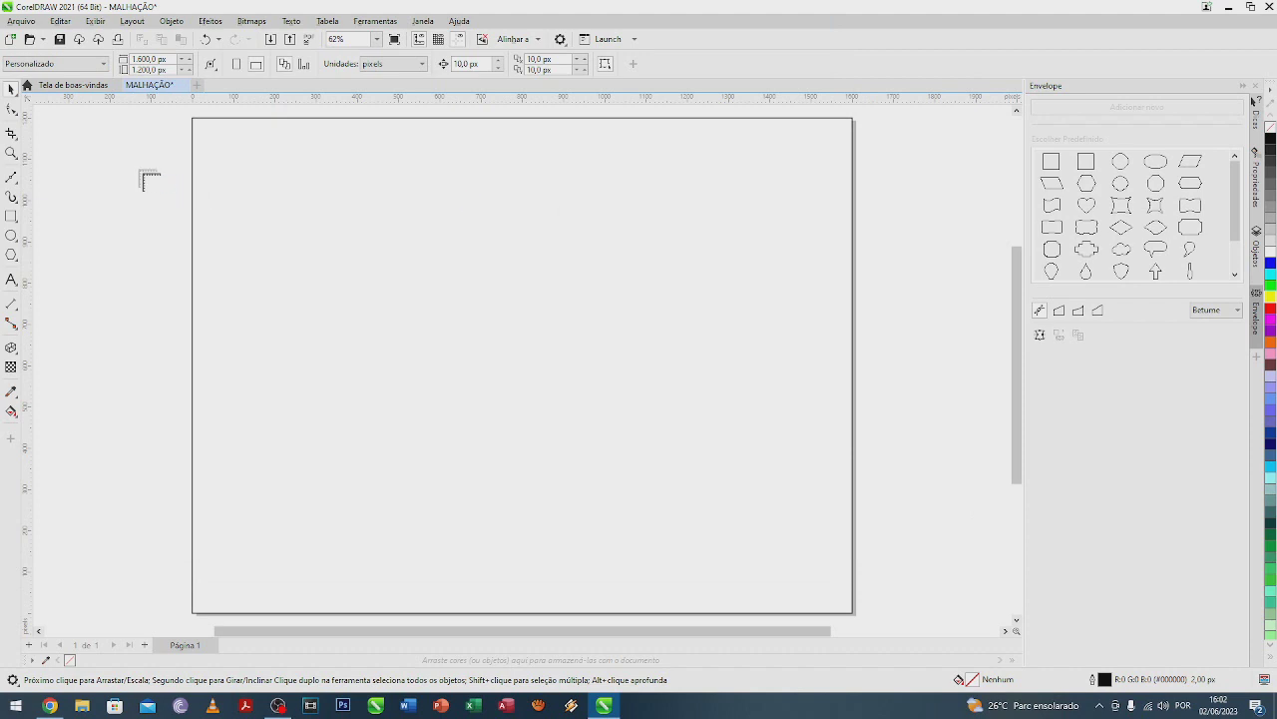
left_click(108, 136)
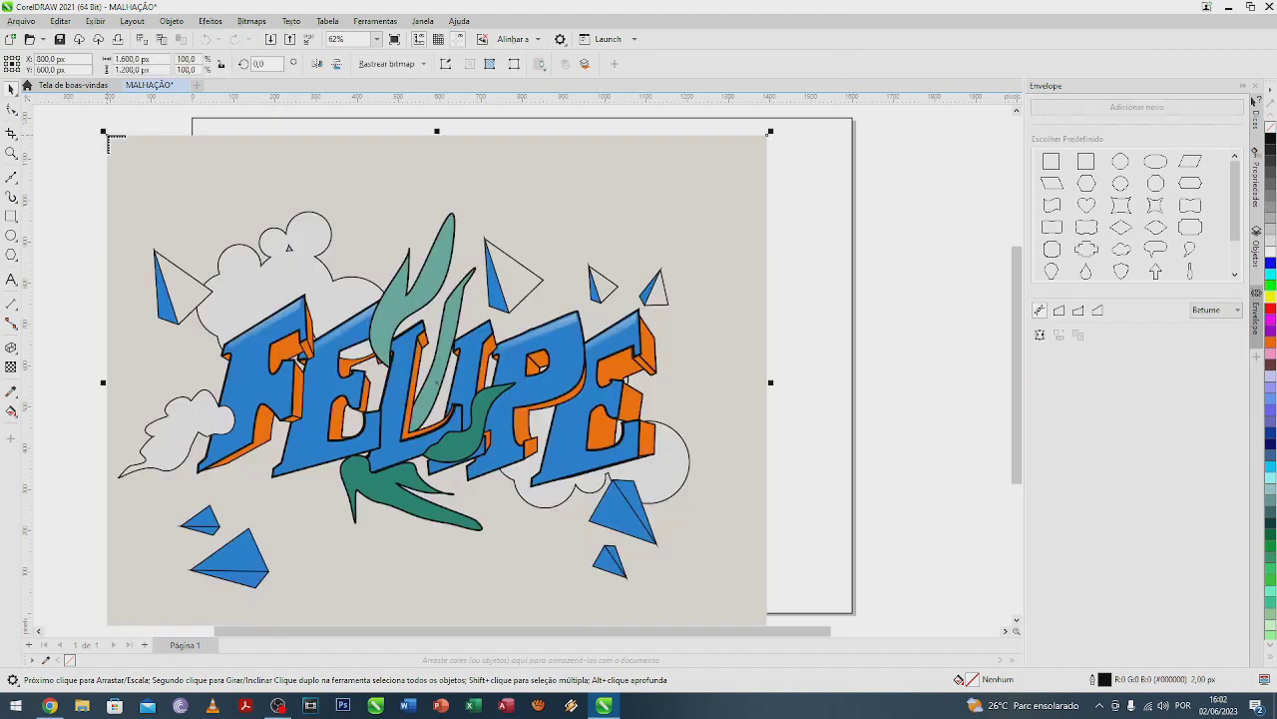
Step: Move the imported FELIPE image off the page to its left side, centred at about X -880 px, and deselect it
left_click_drag(652, 287, 106, 271)
key("F4")
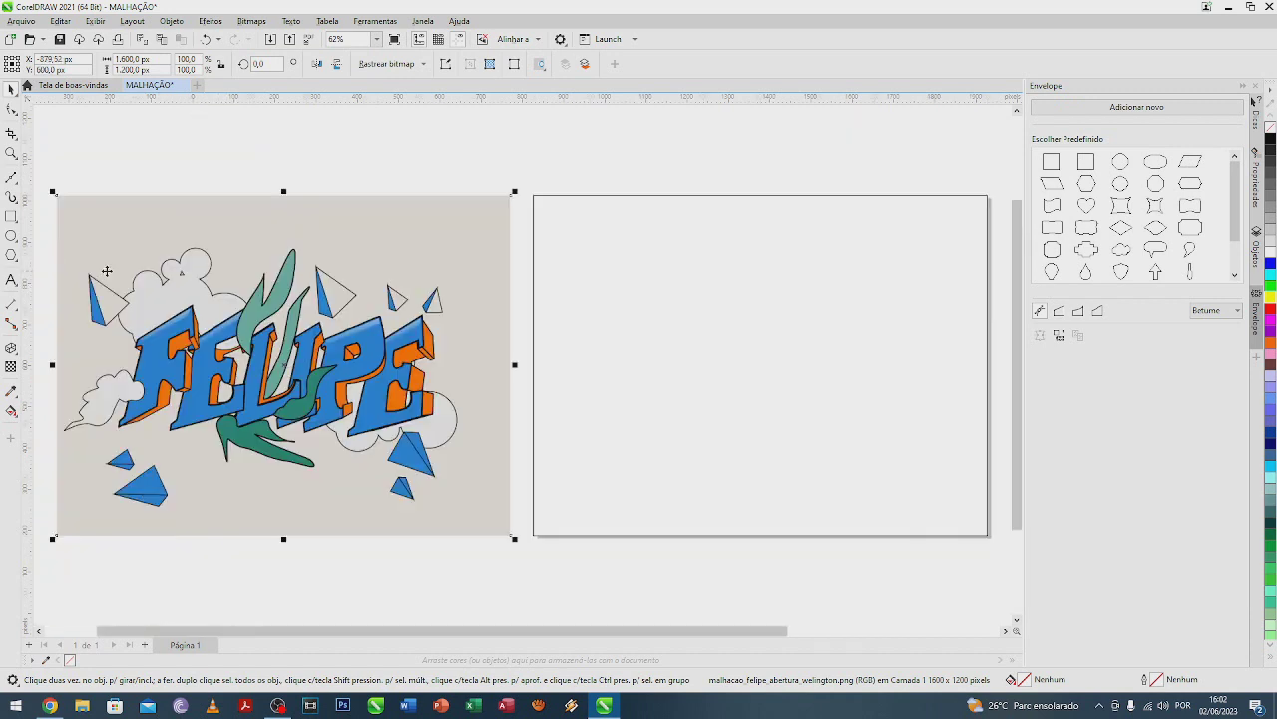
left_click(573, 557)
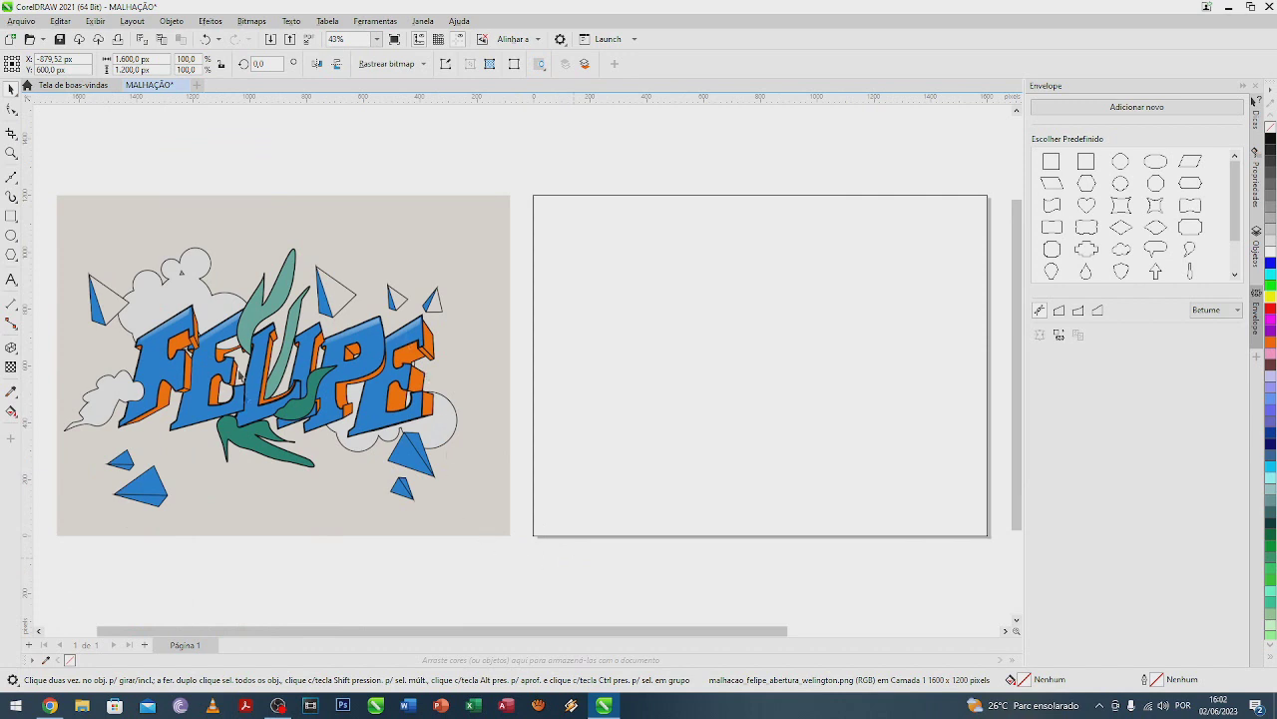
key("Escape")
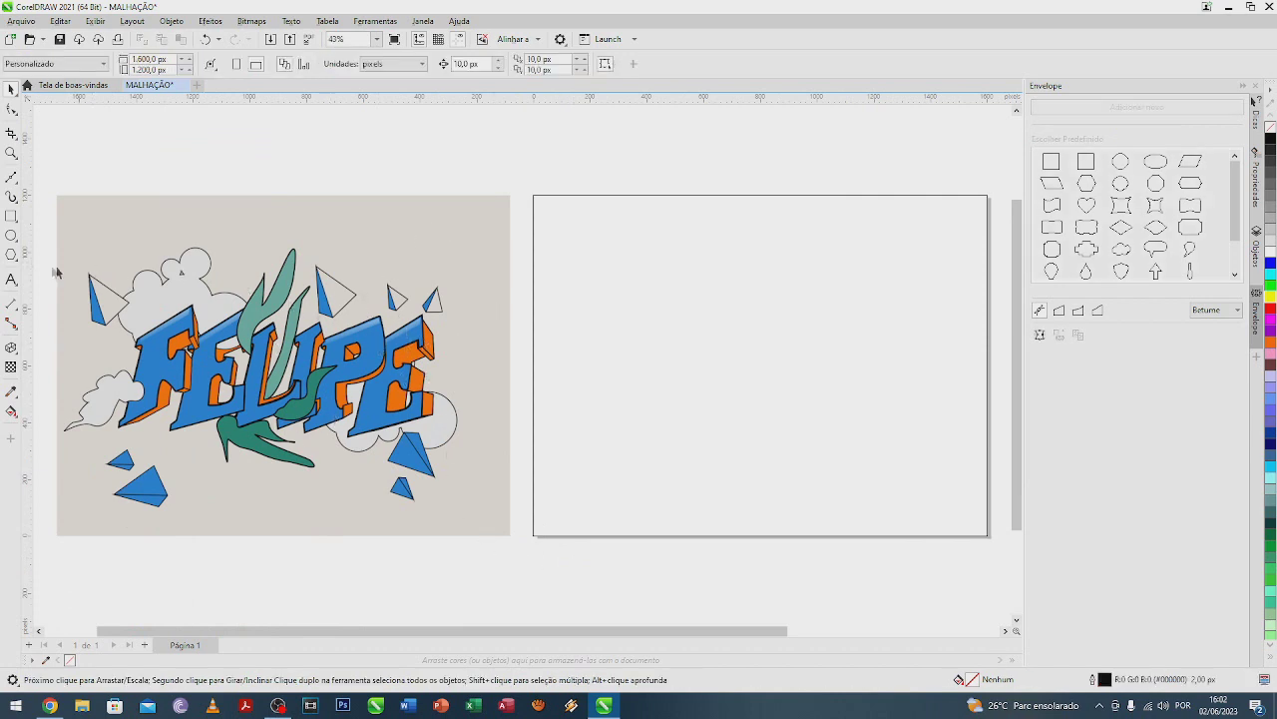
Step: Sample the beige background colour of the reference image and fill the page-sized rectangle with it
left_click(12, 391)
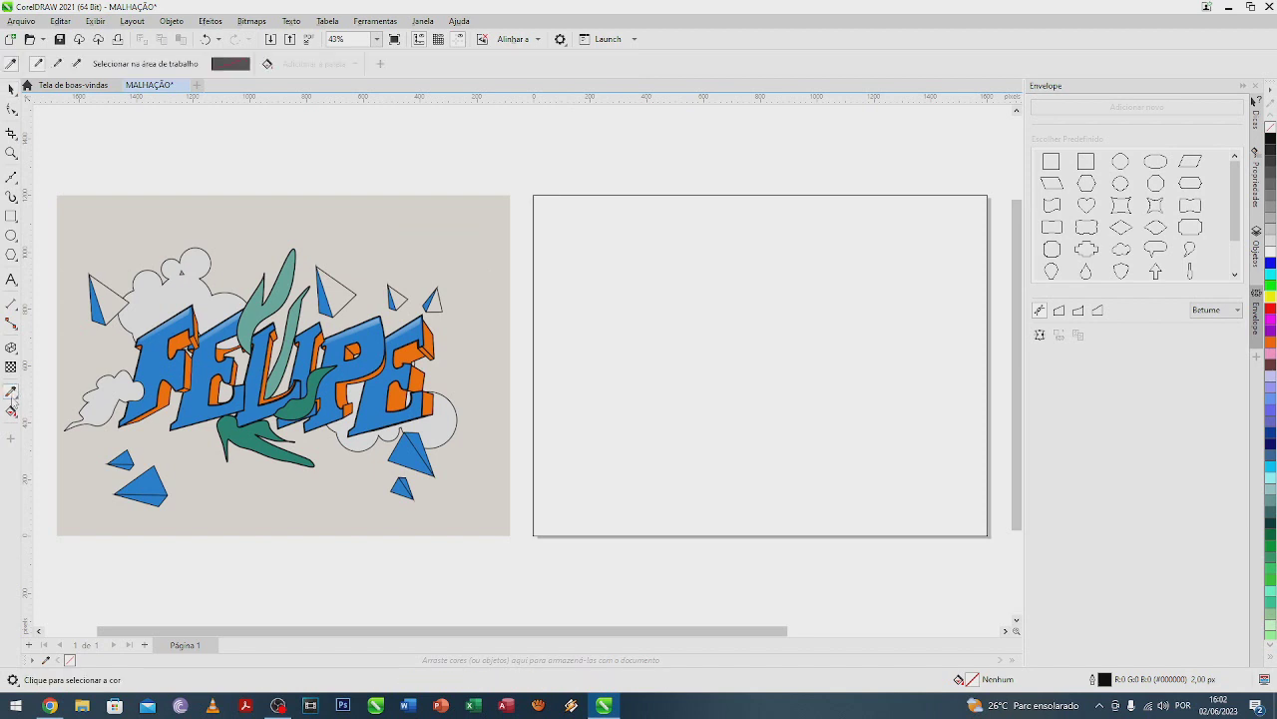
left_click(390, 221)
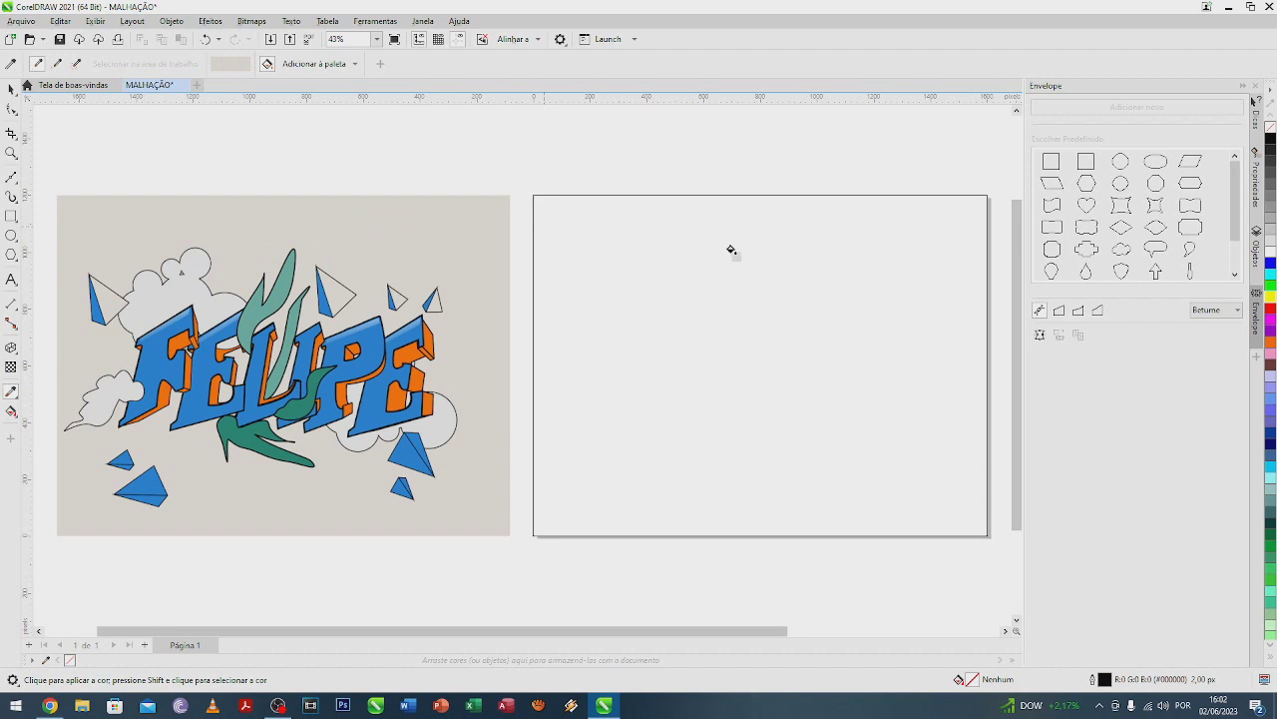
left_click(731, 250)
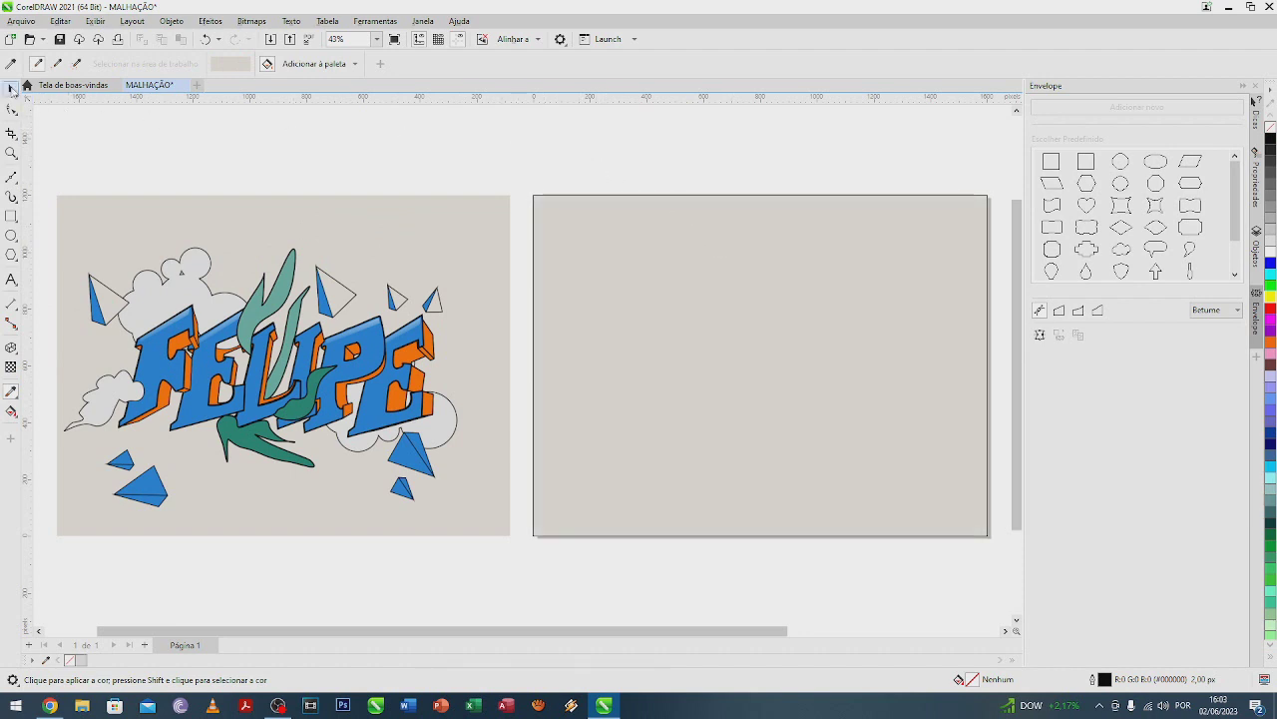
Step: Remove the outline from the beige page-sized rectangle and deselect it
left_click(11, 88)
left_click(676, 294)
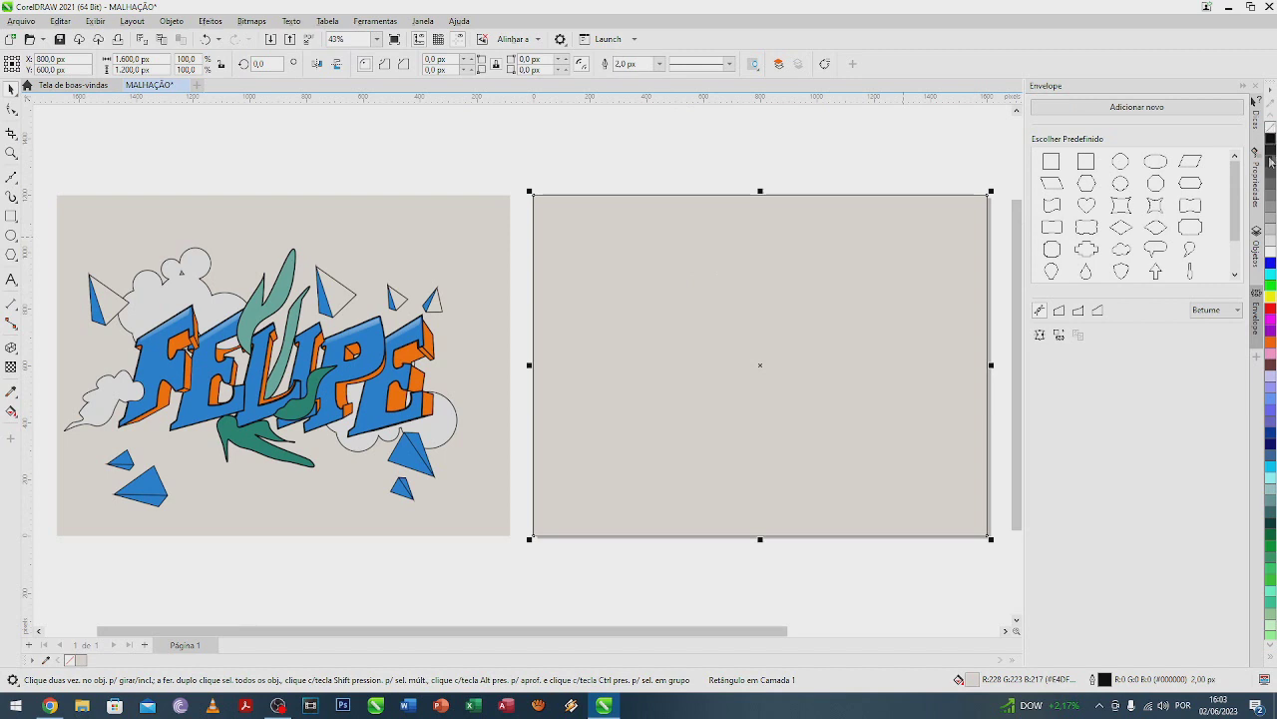
right_click(1270, 126)
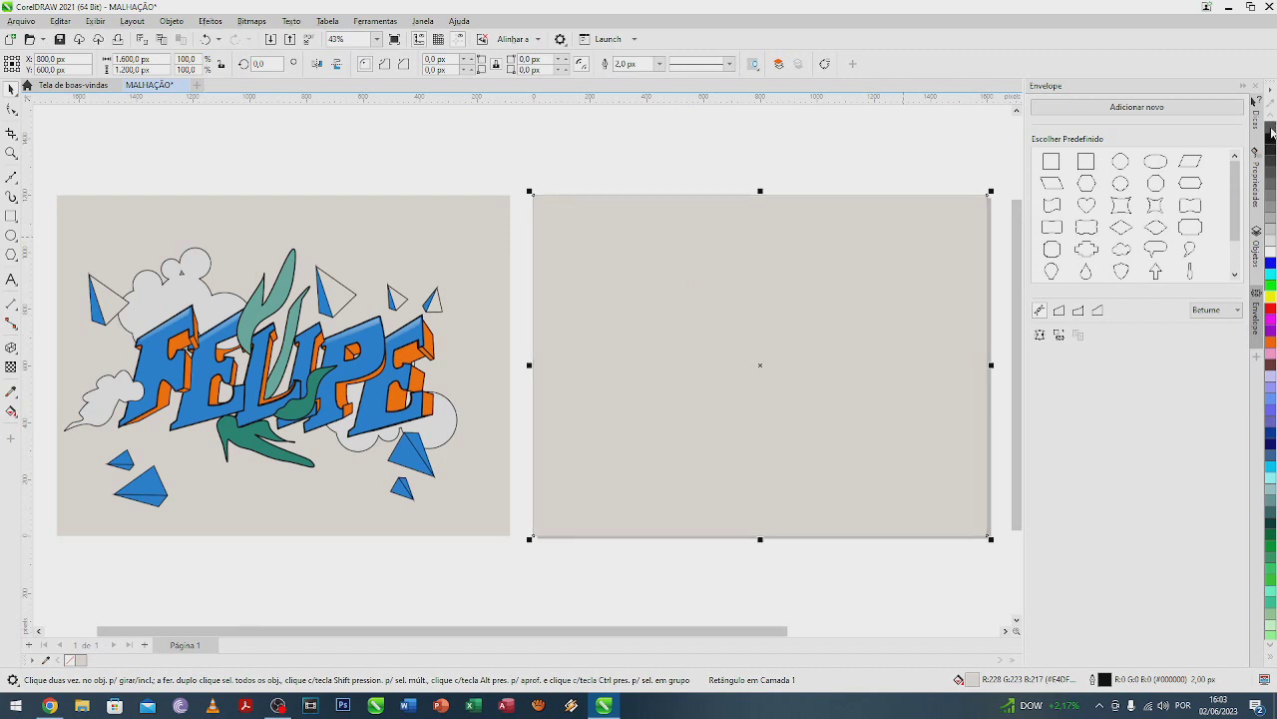
left_click(482, 162)
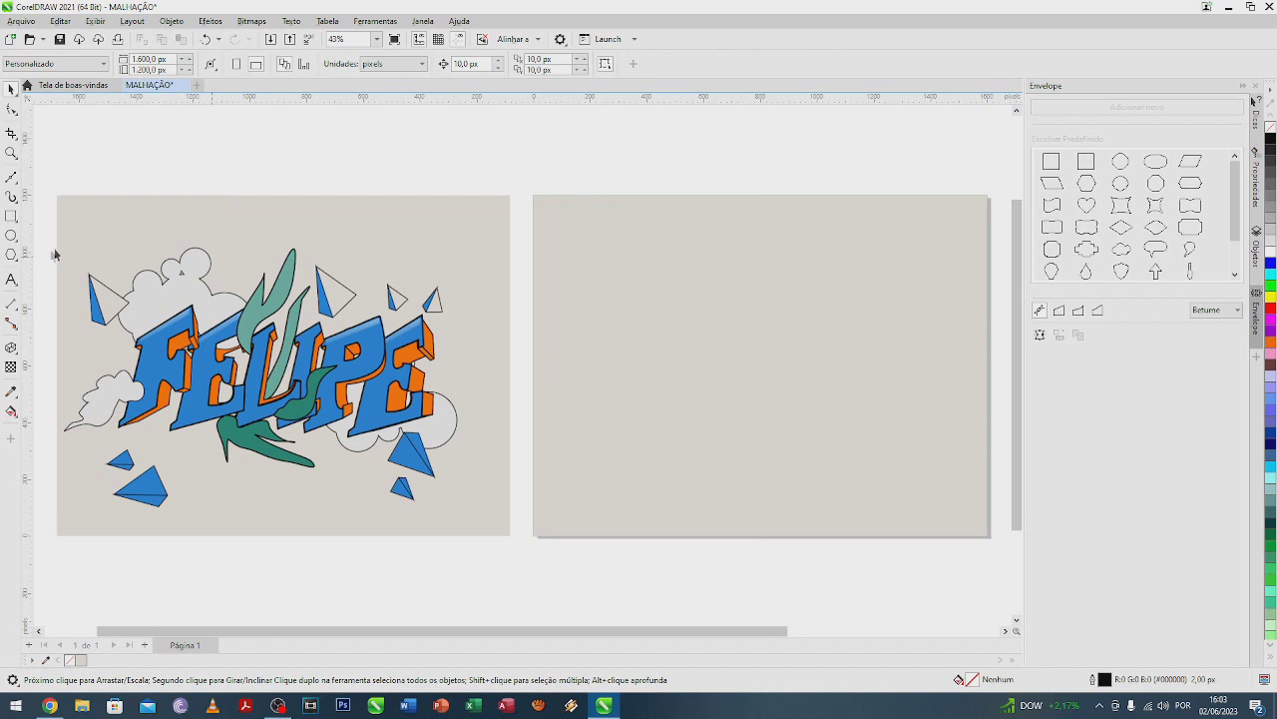
Step: Draw a cluster of five overlapping ellipses, about 420 × 392 px overall, in the upper-left area of the page
left_click(11, 236)
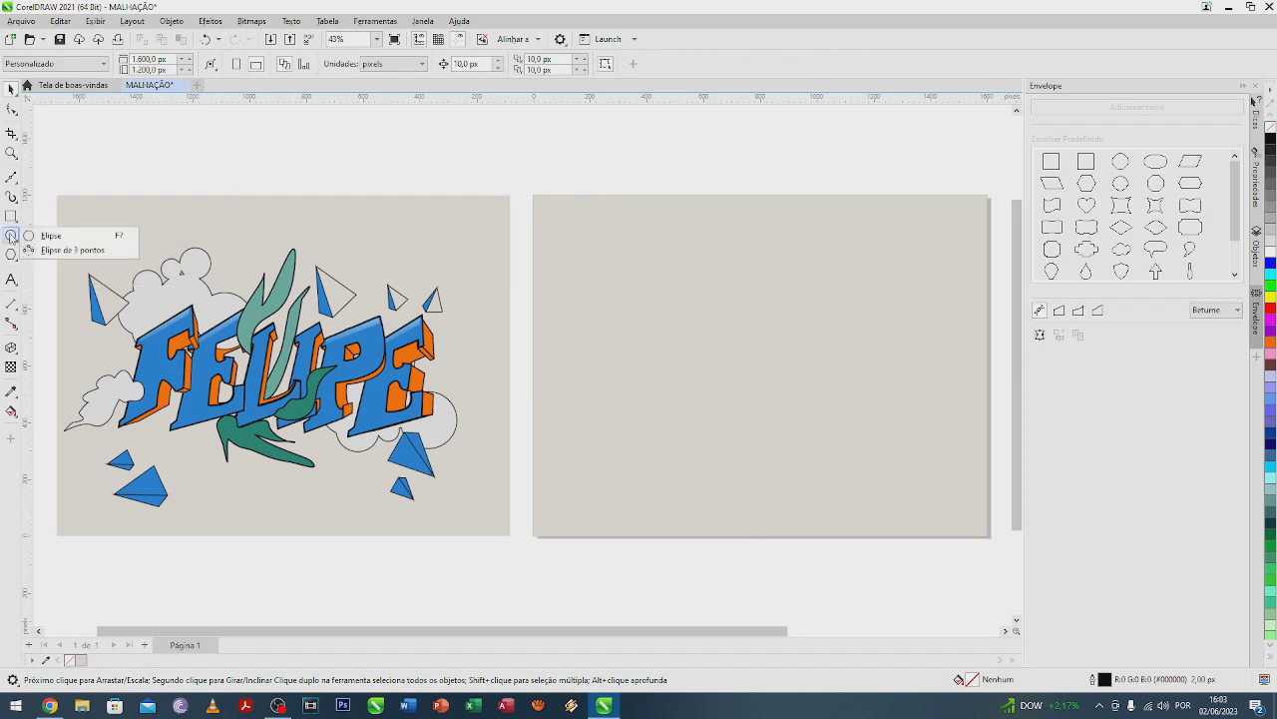
left_click(48, 236)
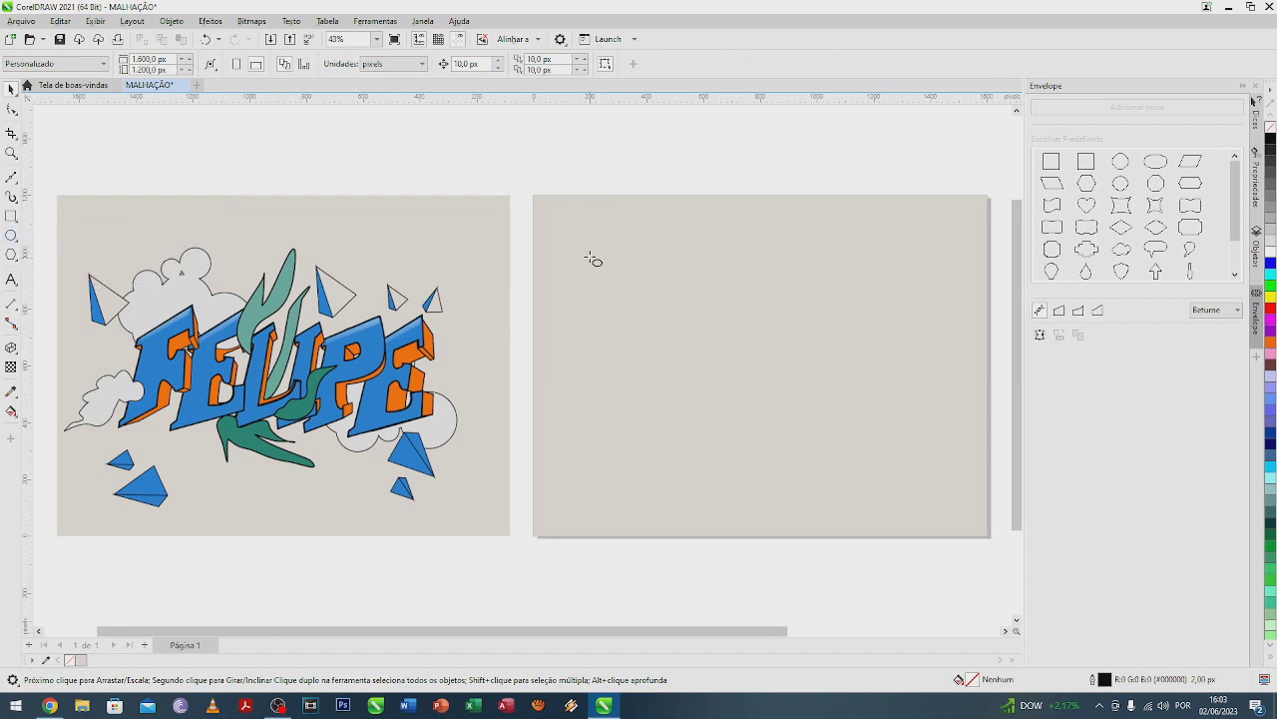
left_click_drag(587, 253, 682, 334)
left_click_drag(622, 226, 713, 328)
mouse_move(592, 297)
left_mouse_down()
mouse_move(615, 339)
mouse_move(643, 341)
left_mouse_up()
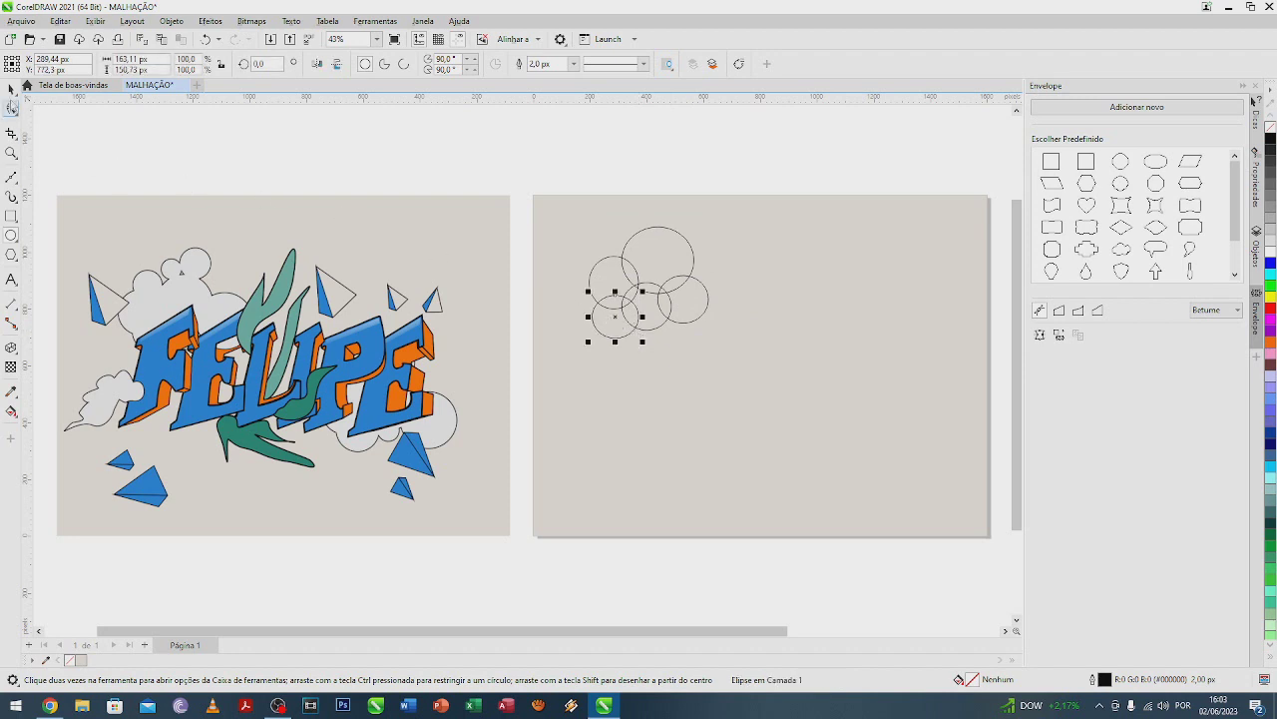
Step: Select all five ellipses and weld them into a single cloud shape
left_click(11, 88)
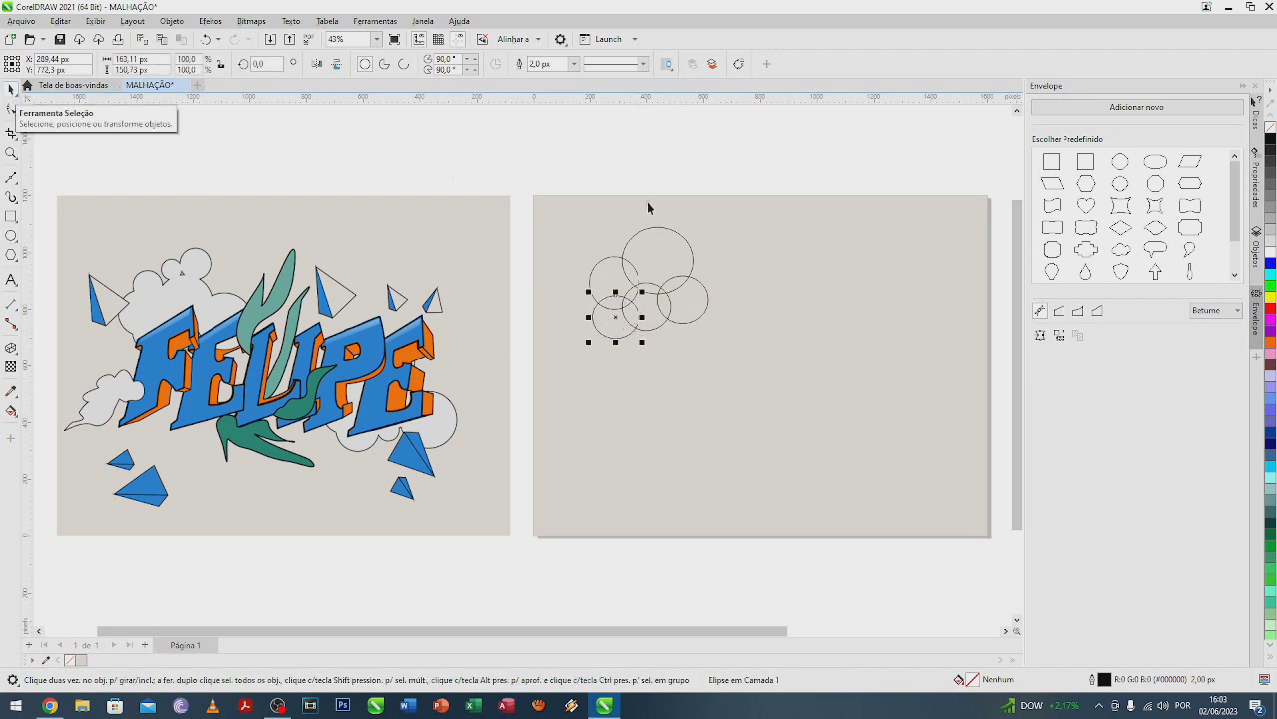
left_click_drag(550, 151, 673, 265)
mouse_move(755, 373)
left_mouse_down()
mouse_move(766, 388)
mouse_move(758, 379)
left_mouse_up()
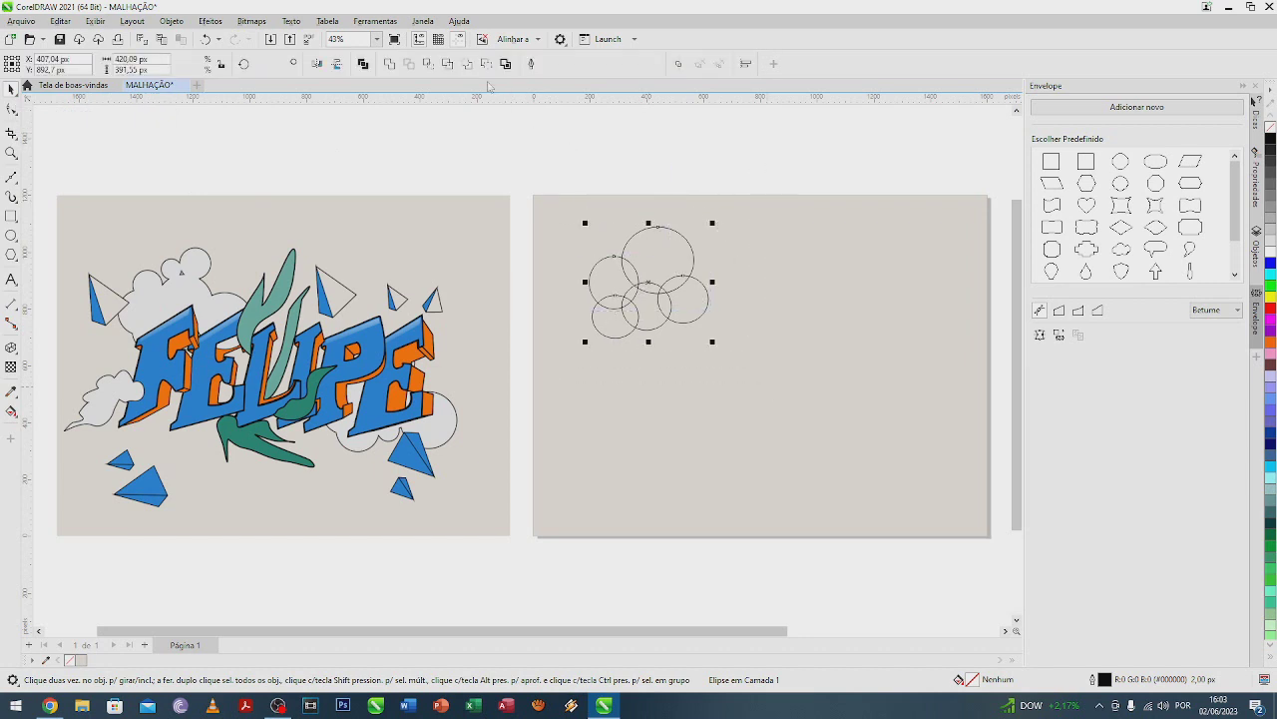
left_click(390, 64)
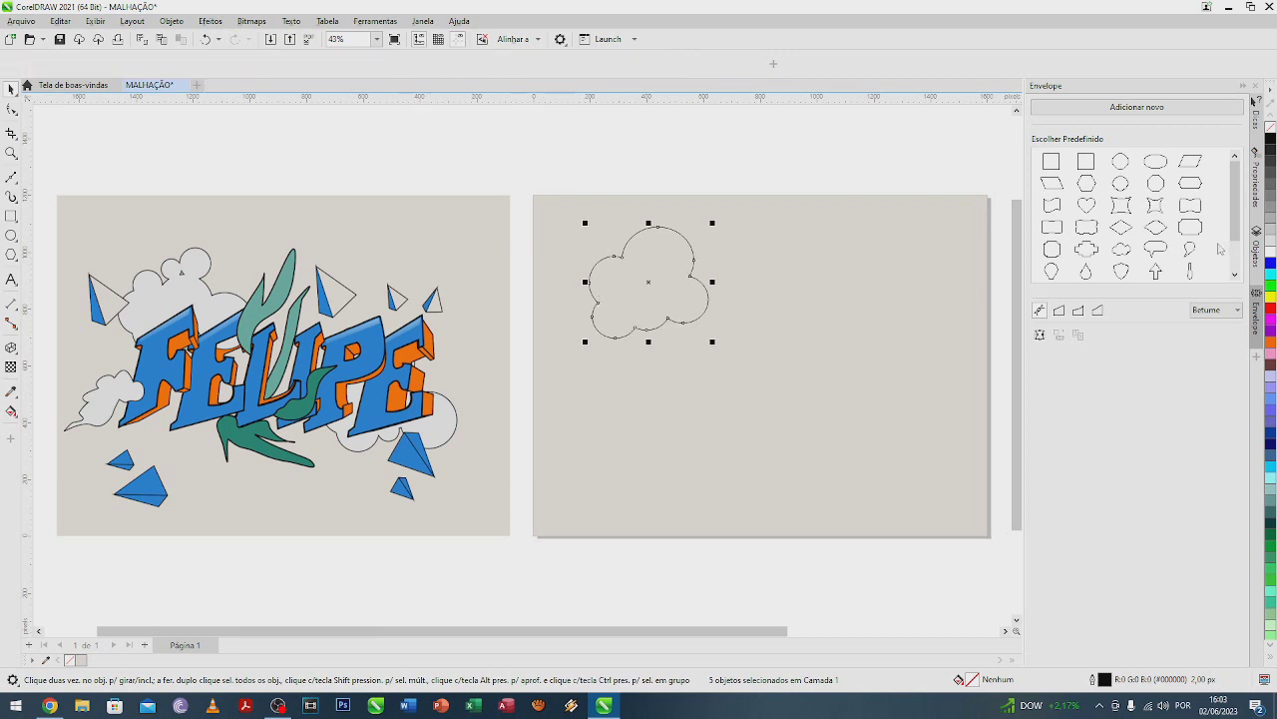
Step: Fill the cloud with white, set its outline width to 4 px and deselect it
left_click(1271, 255)
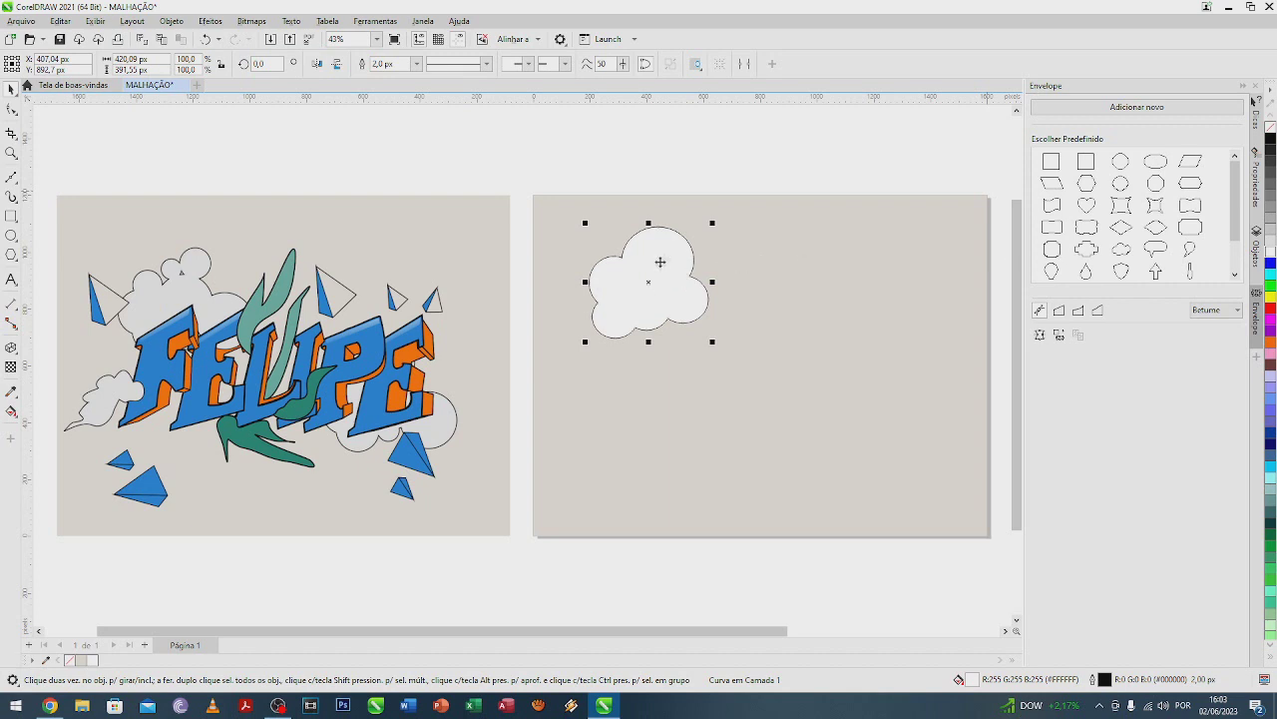
left_click(417, 64)
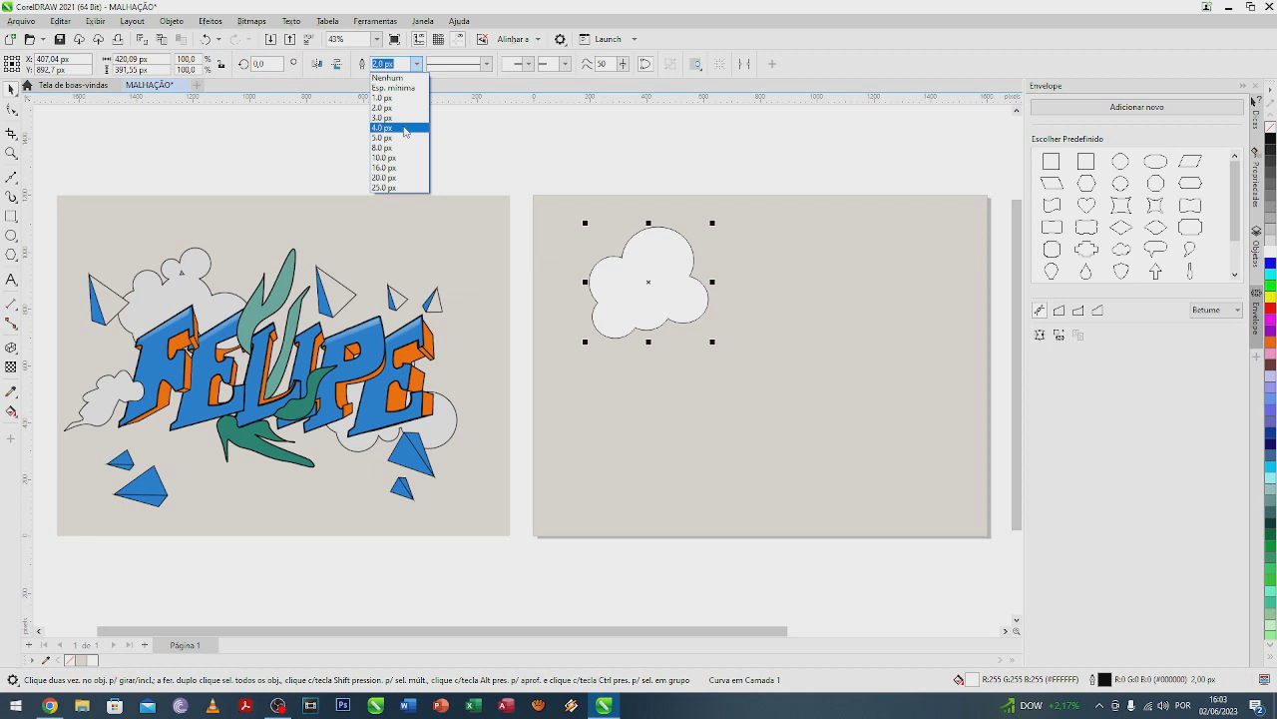
left_click(402, 127)
left_click(724, 172)
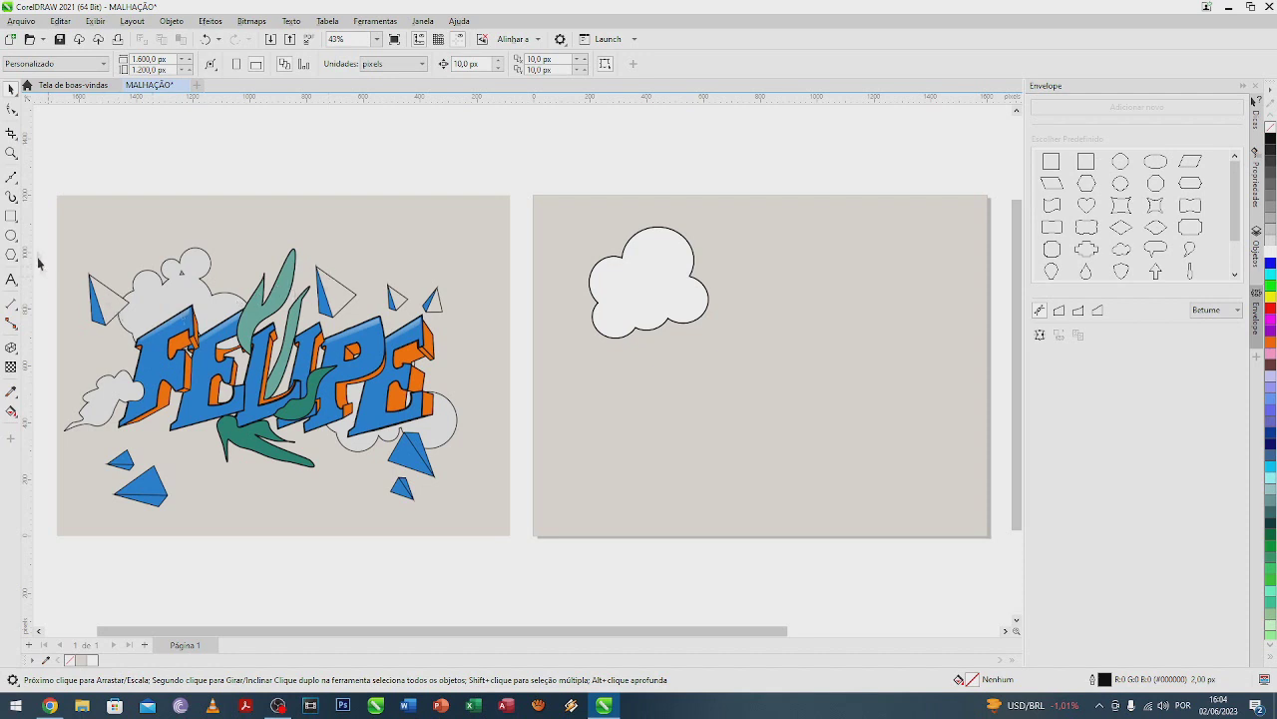
Step: Draw a closed, slanted serif letter T about 333 × 483 px below the cloud, with curved undersides on both arms and a flared foot
left_click(11, 176)
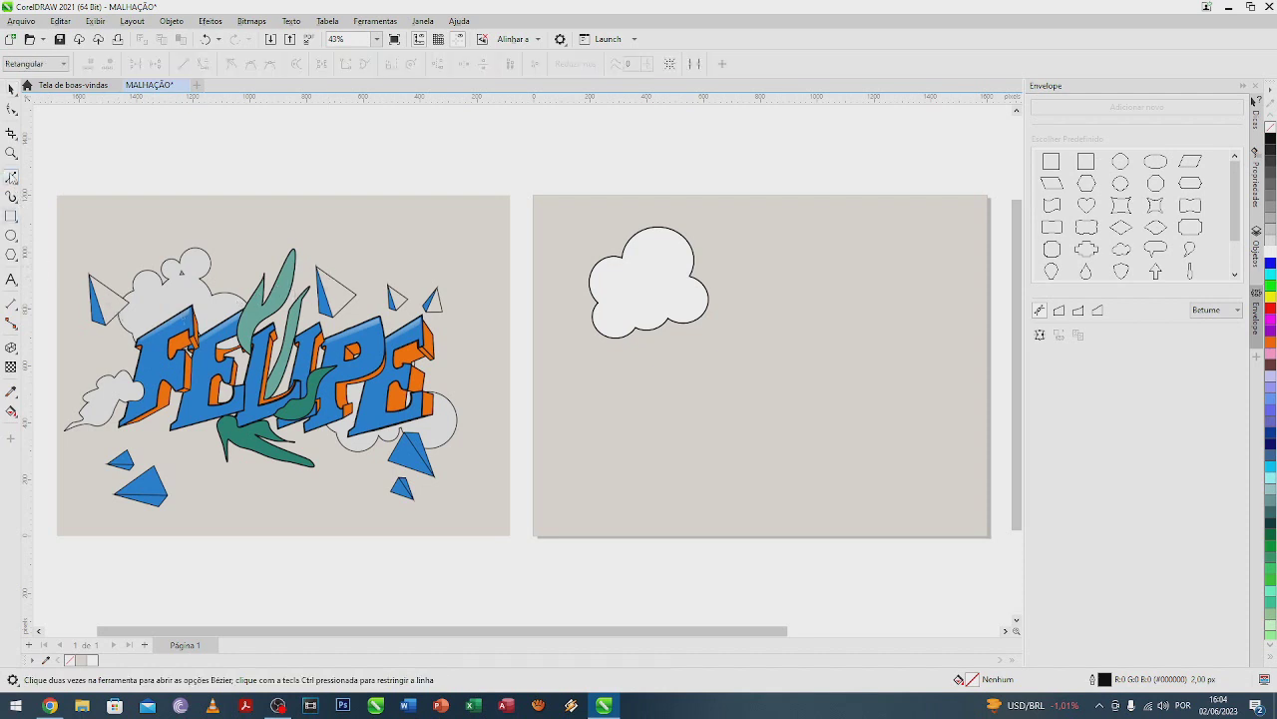
left_click(677, 336)
left_click(605, 366)
left_click(602, 407)
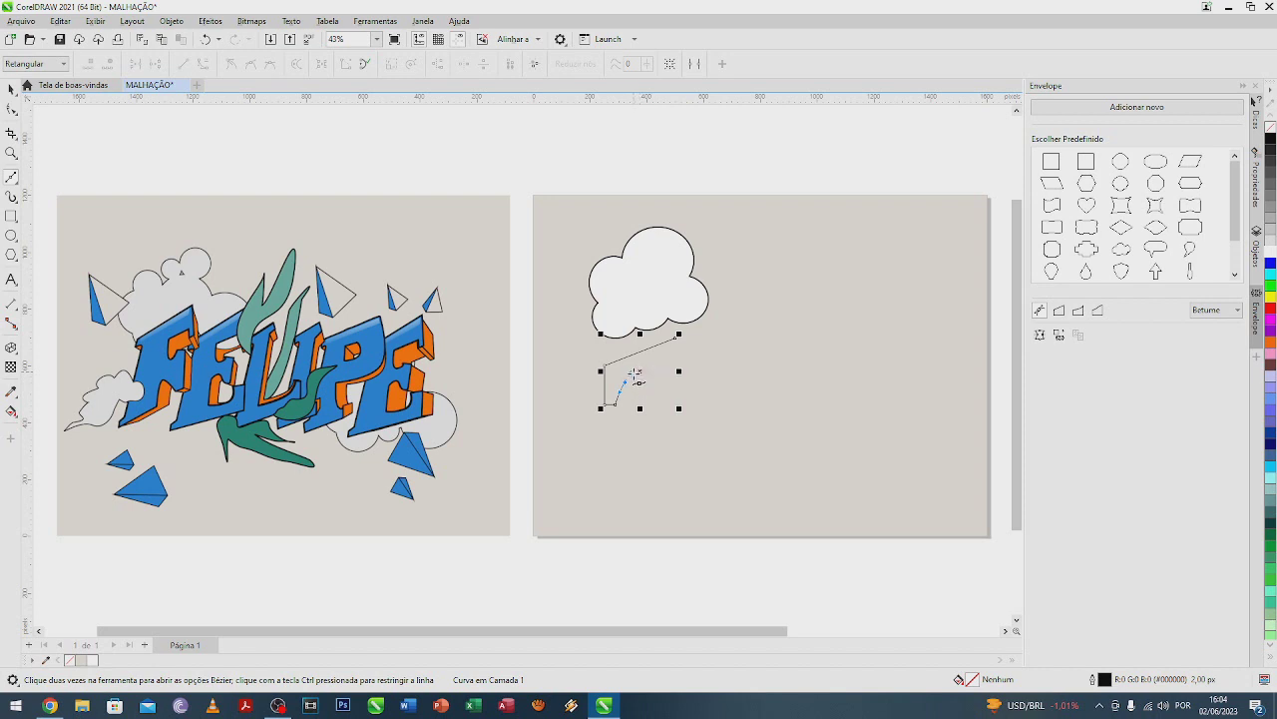
left_click_drag(636, 379, 677, 469)
left_click(644, 464)
left_click(678, 471)
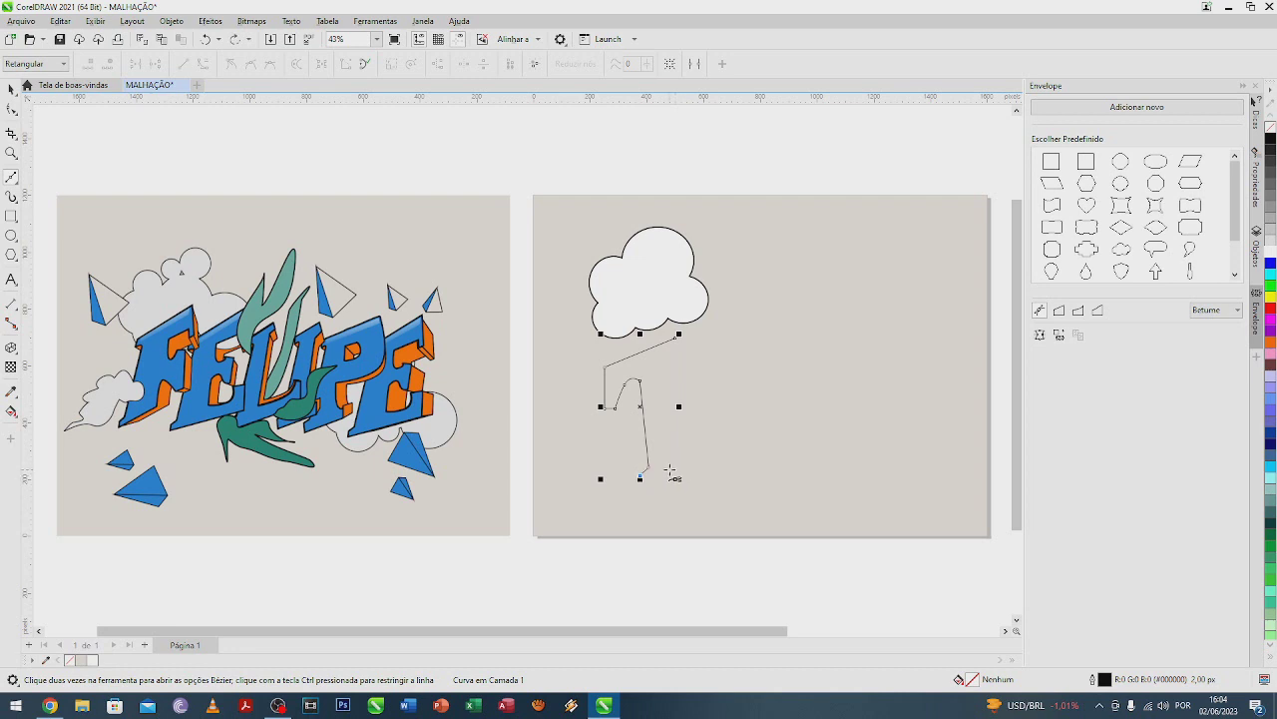
left_click(668, 466)
left_click_drag(660, 371, 689, 375)
left_click_drag(691, 376, 698, 373)
left_click(687, 340)
left_click(679, 338)
left_click(678, 338)
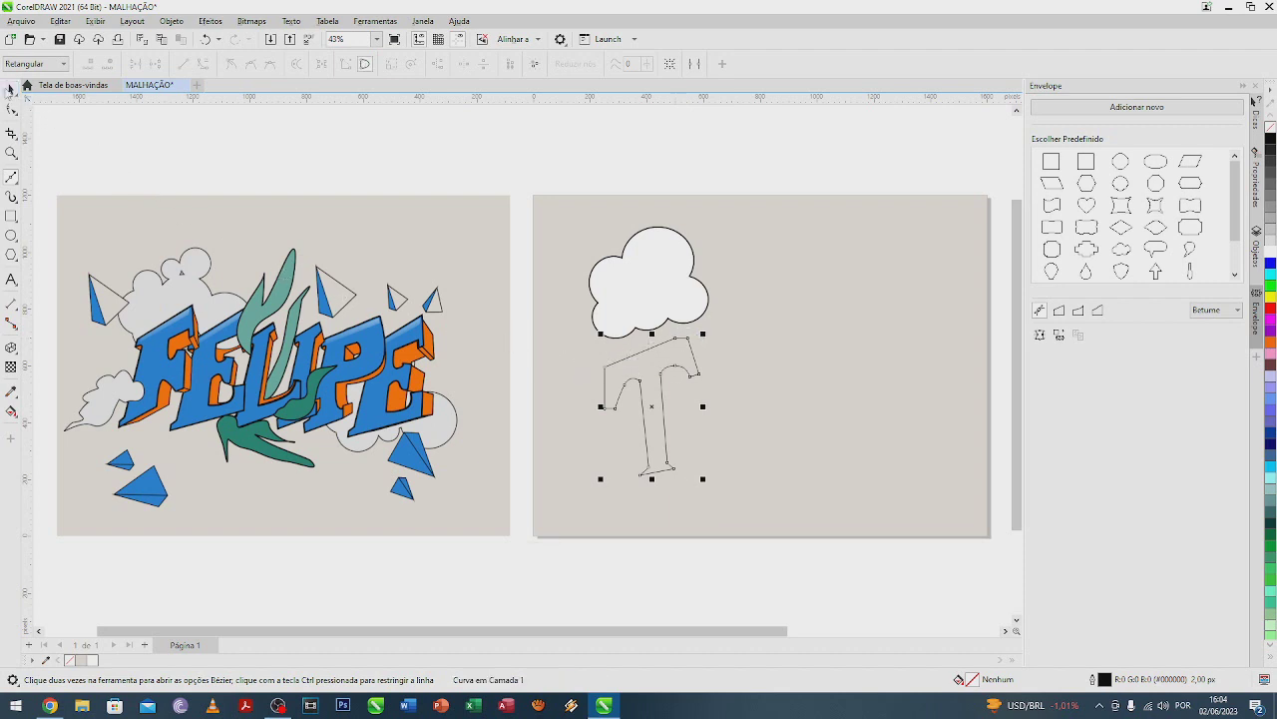
Step: Place a duplicate of the letter T outline beside the original, on the empty middle area of the page
left_click(10, 89)
key("space")
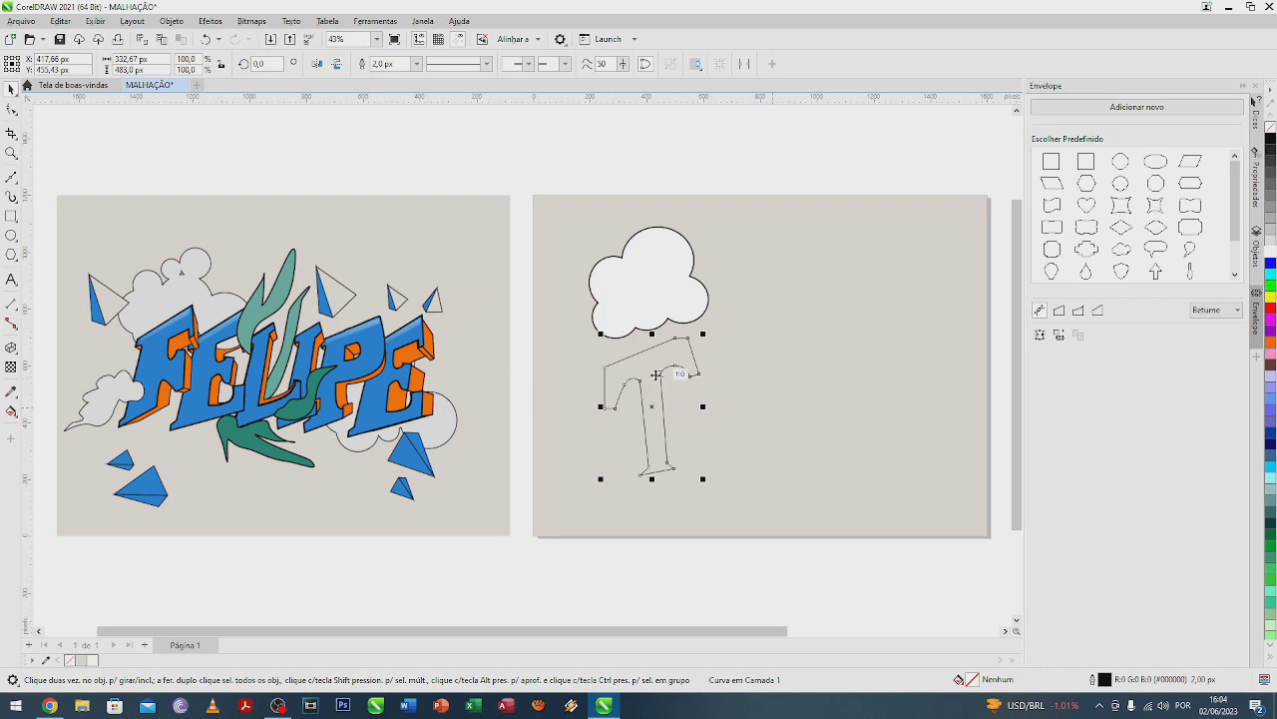
left_click_drag(655, 374, 814, 359)
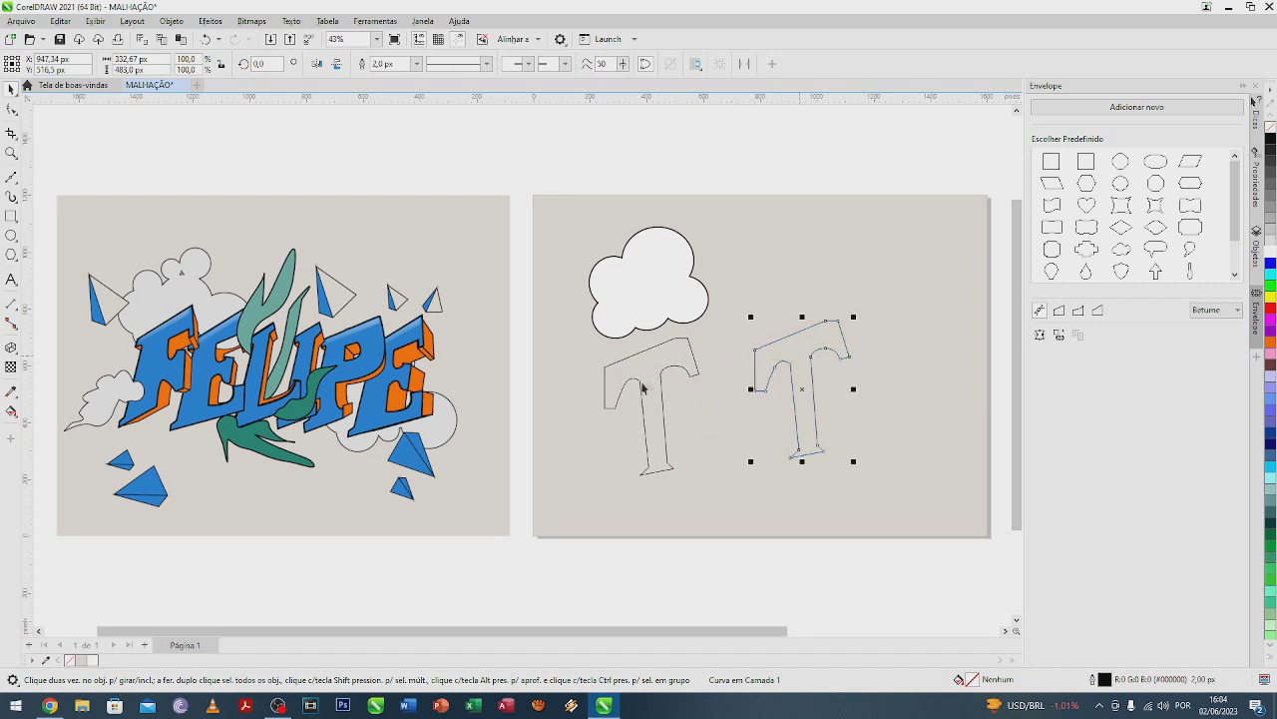
Step: Fill the original T with the orange sampled from the FELIPE reference lettering
left_click(635, 374)
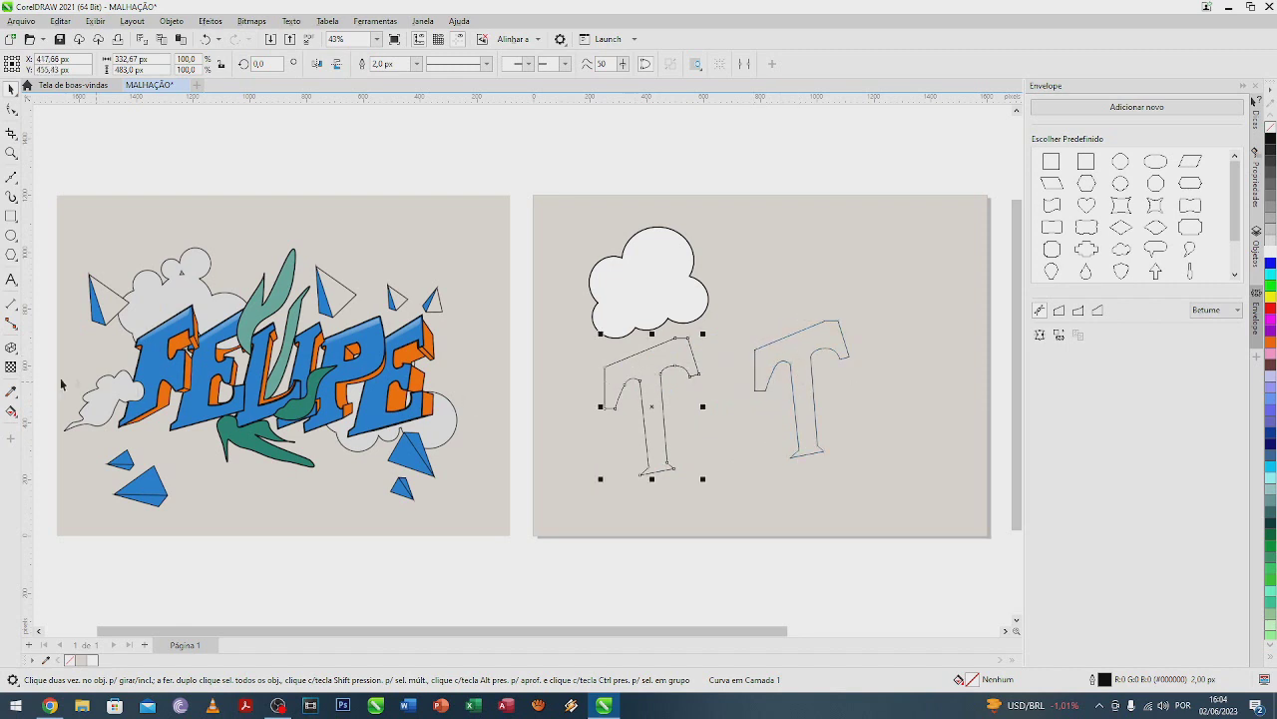
left_click(12, 393)
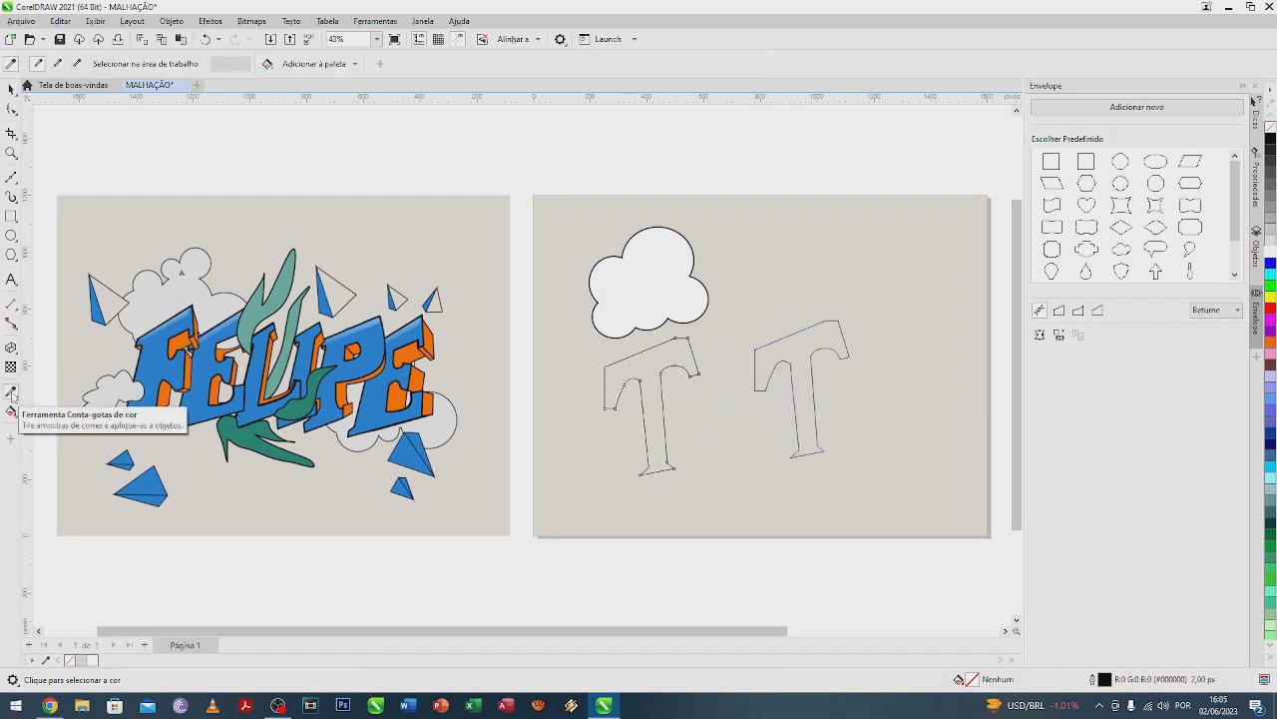
left_click(188, 345)
left_click(650, 367)
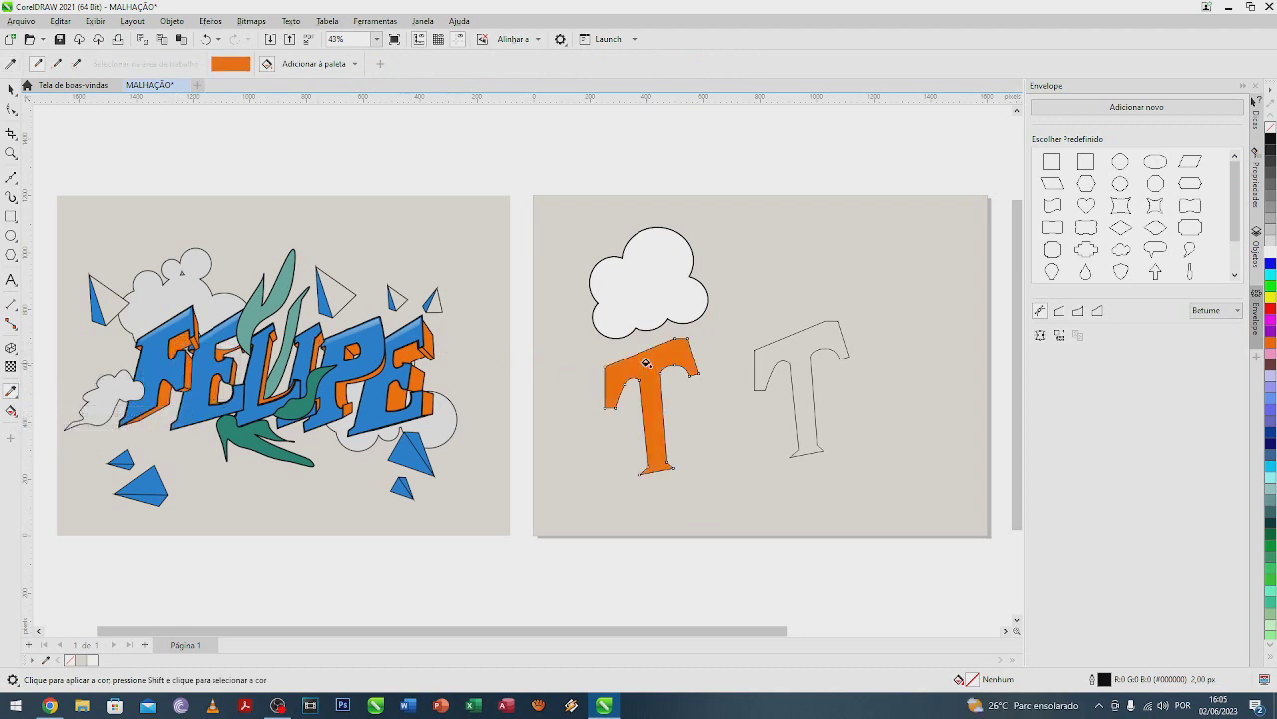
Step: Set the orange T's outline width to 4 px
left_click(12, 90)
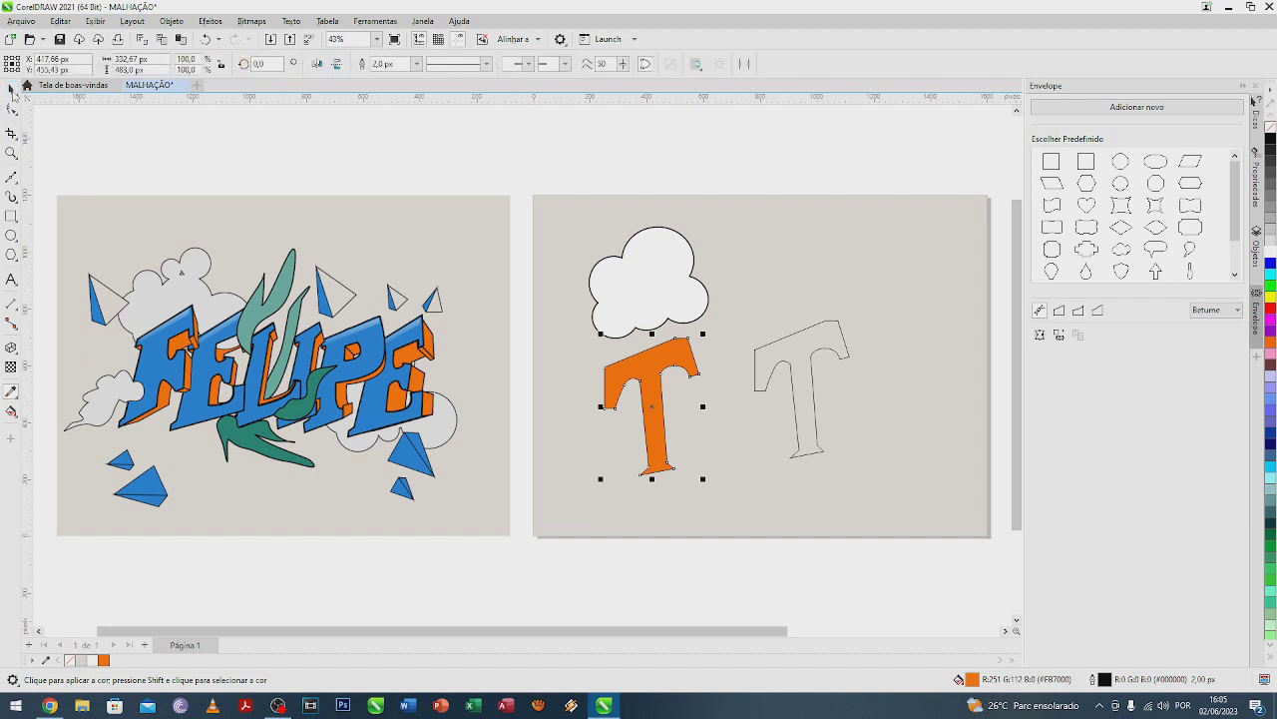
left_click(417, 64)
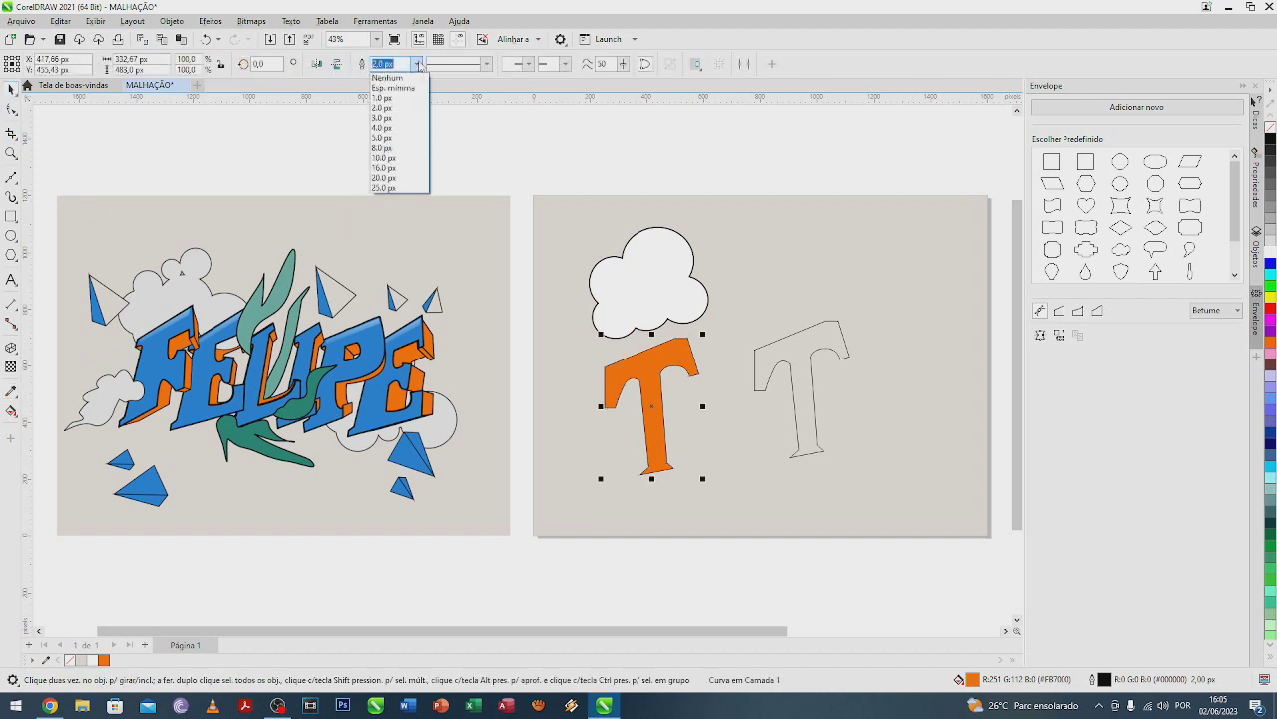
left_click(400, 118)
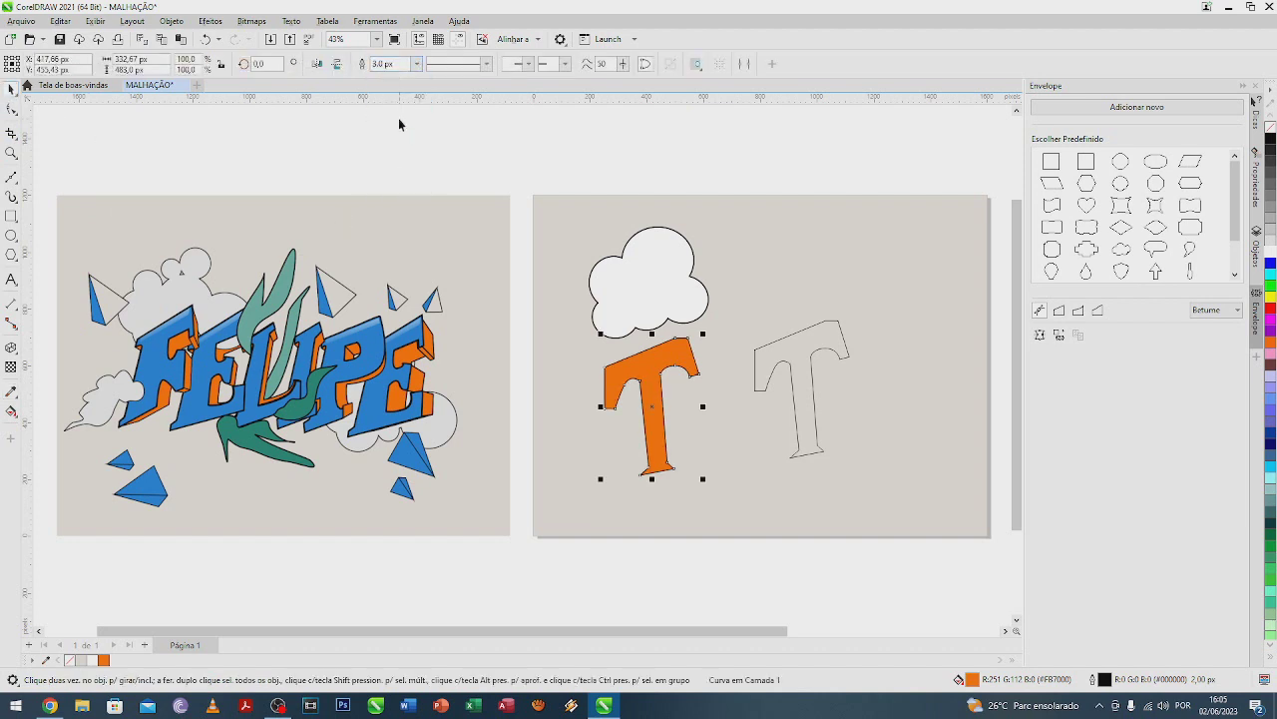
left_click(417, 63)
key("Escape")
Step: Extrude the orange T toward its lower right with a depth of 20
left_click(12, 350)
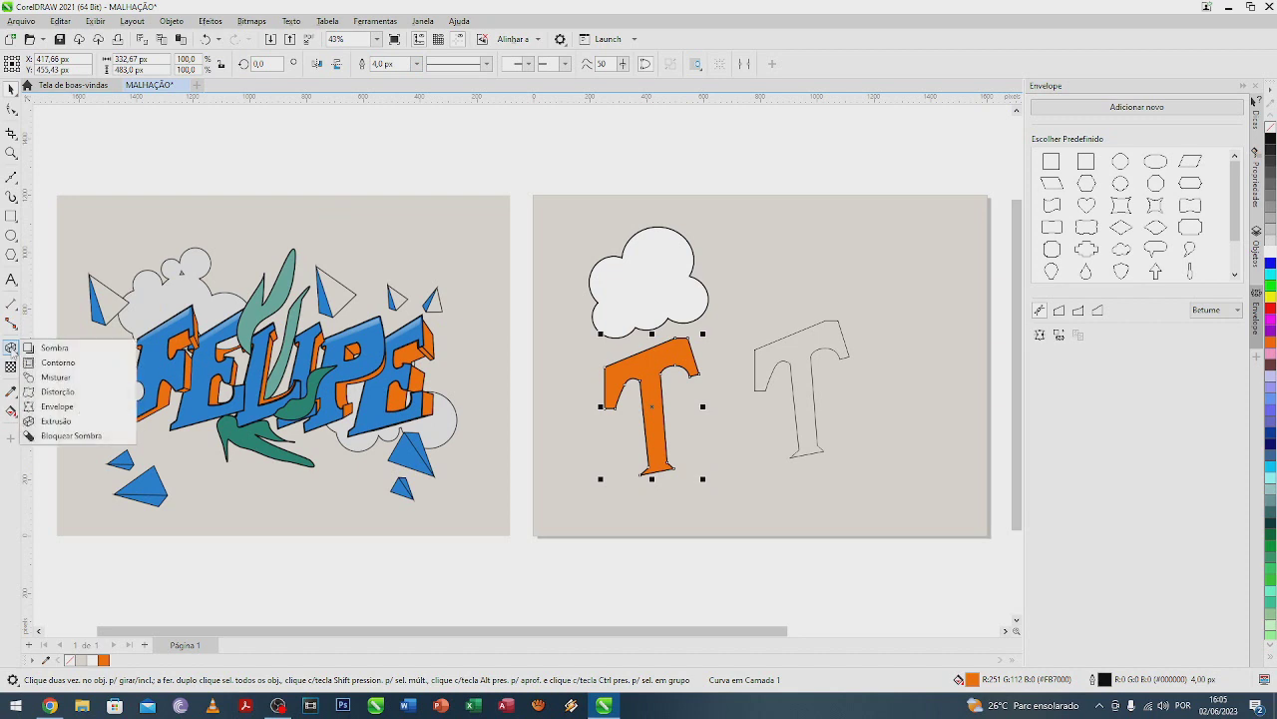
left_click(57, 421)
left_click_drag(665, 418, 721, 454)
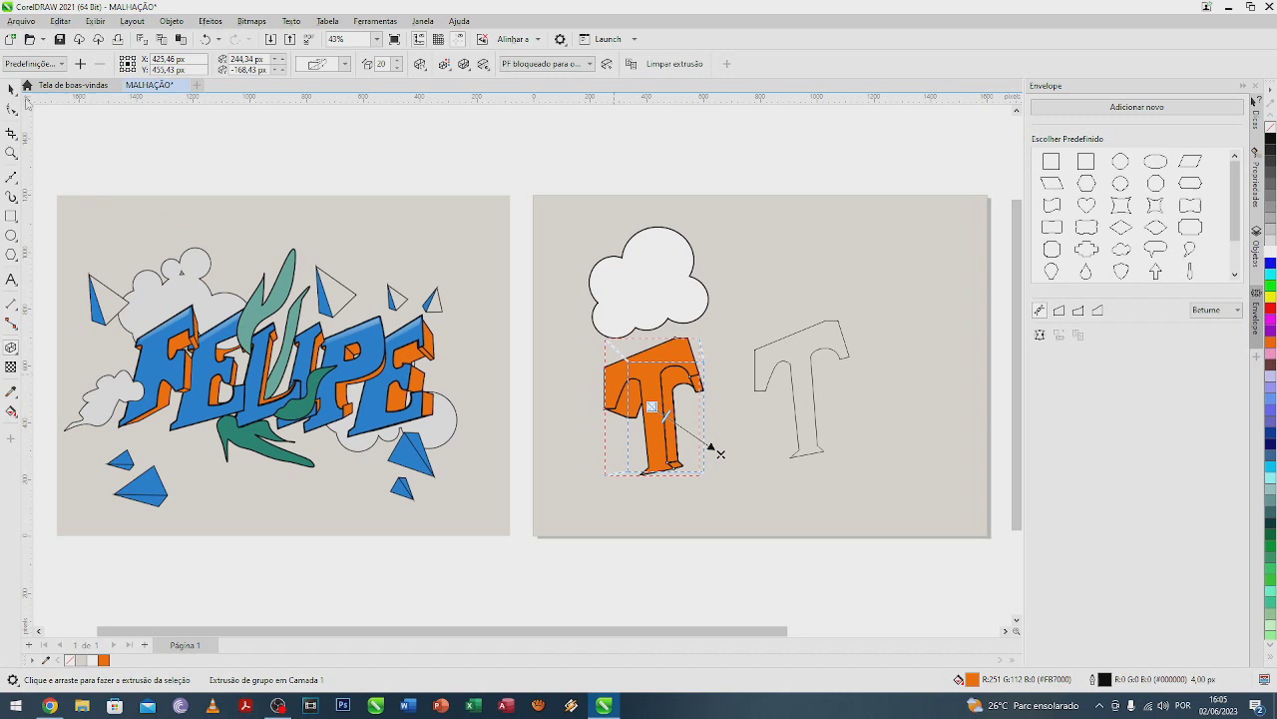
Step: Move the extruded orange T up so that it overlaps the lower part of the cloud
left_click(11, 88)
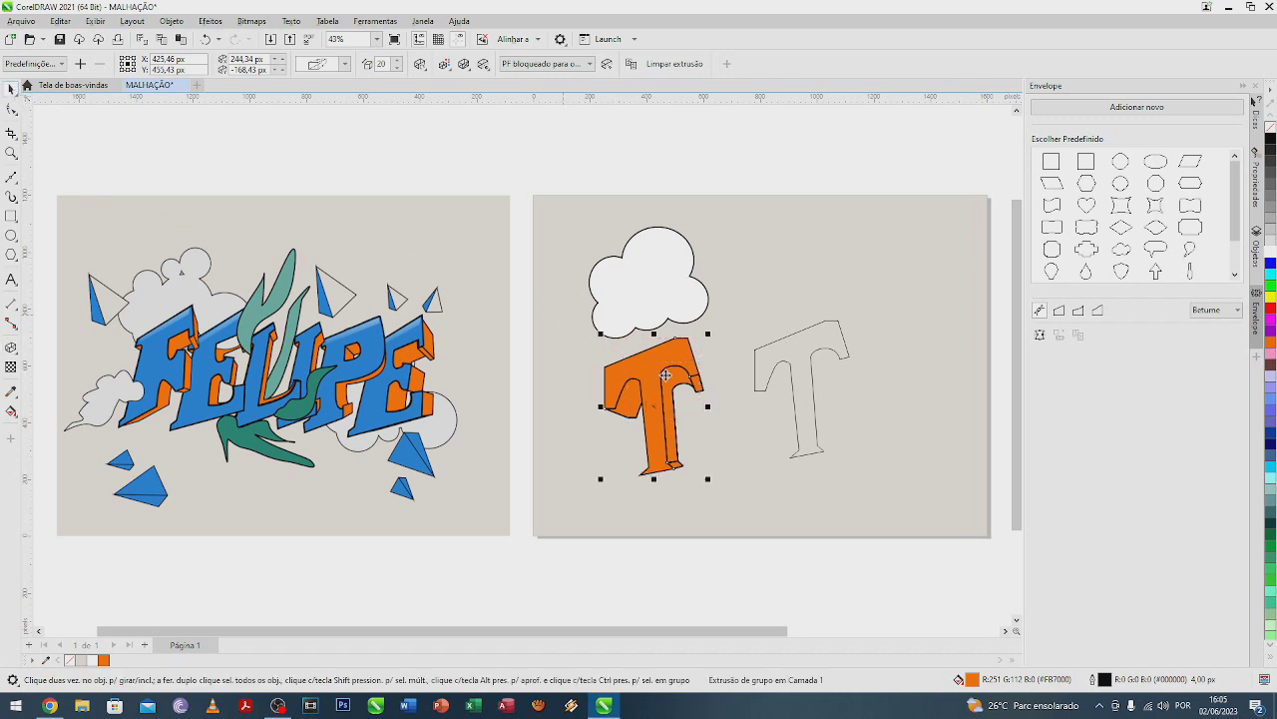
key("Escape")
left_click_drag(666, 344, 667, 315)
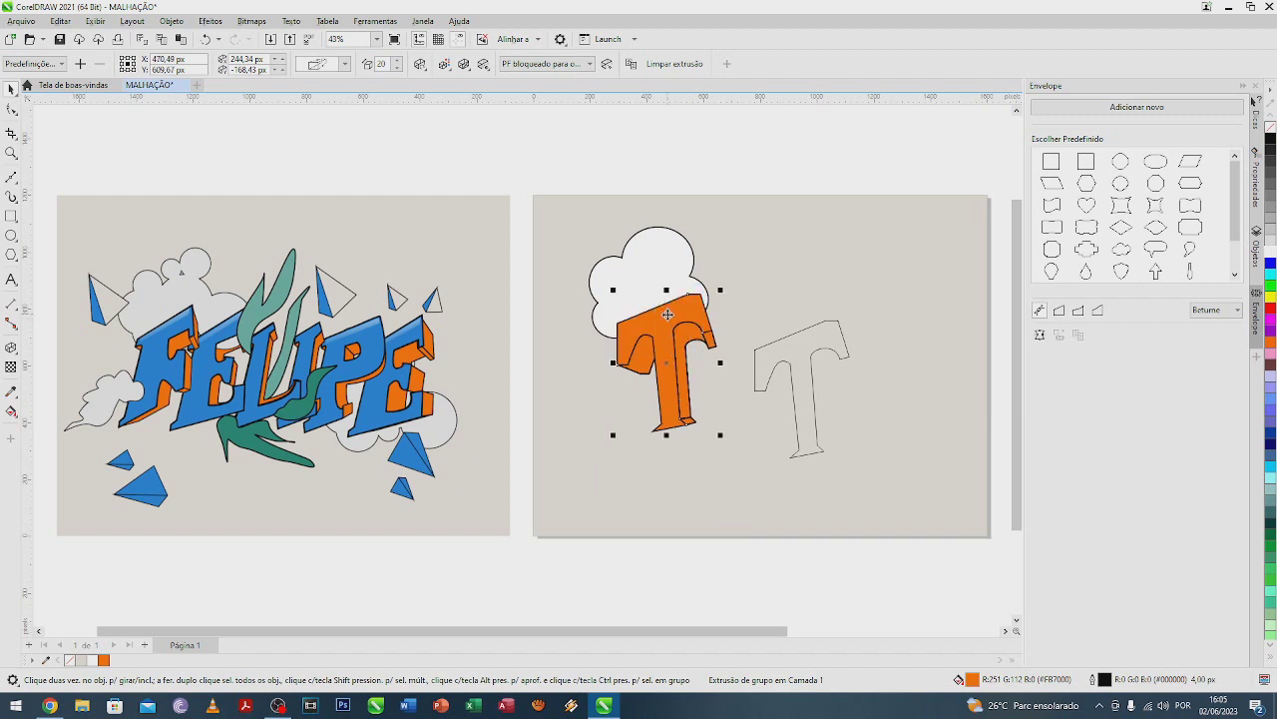
Step: Fill the duplicate T with the blue sampled from the reference lettering and remove its outline
left_click(808, 406)
left_click(813, 416)
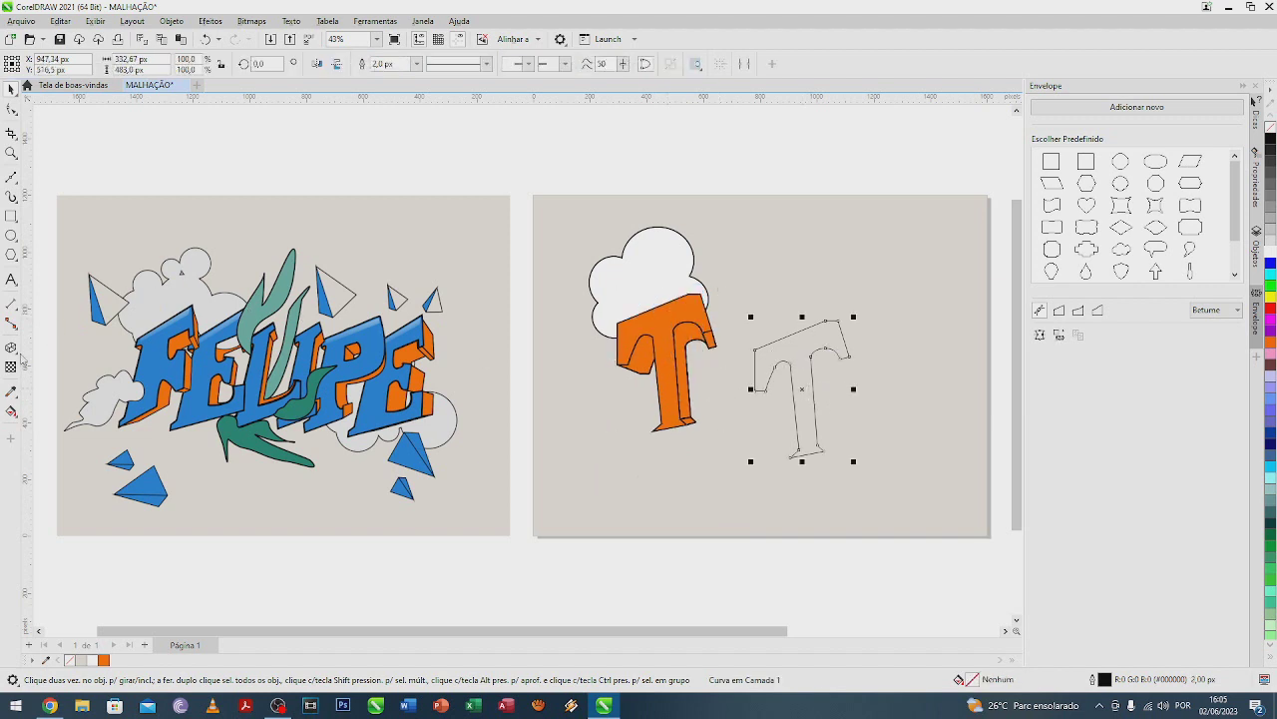
left_click(11, 391)
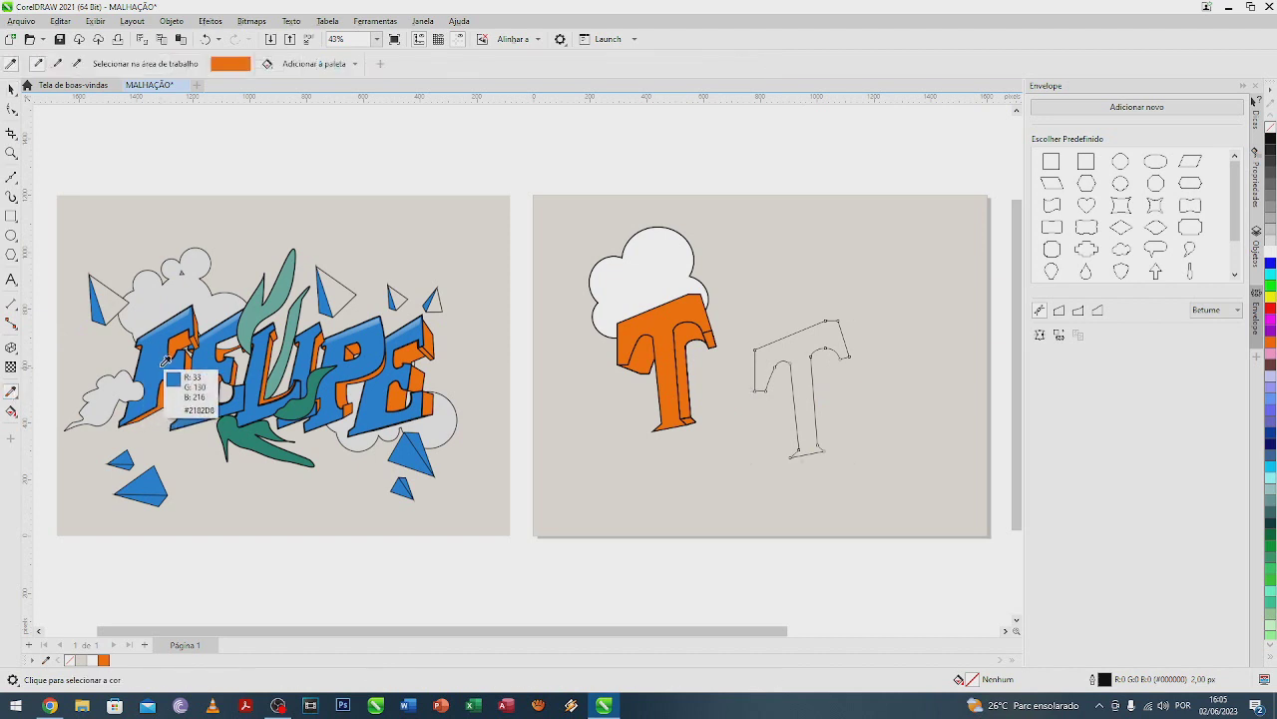
left_click(156, 360)
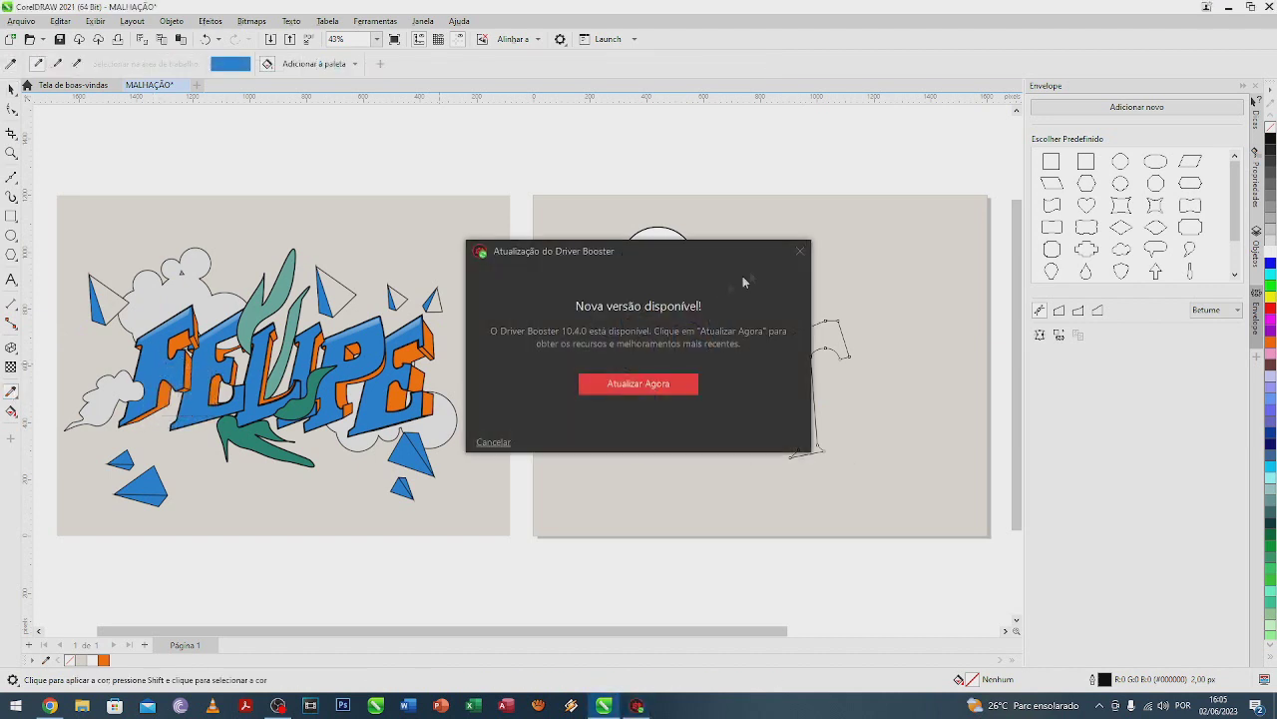
left_click(800, 253)
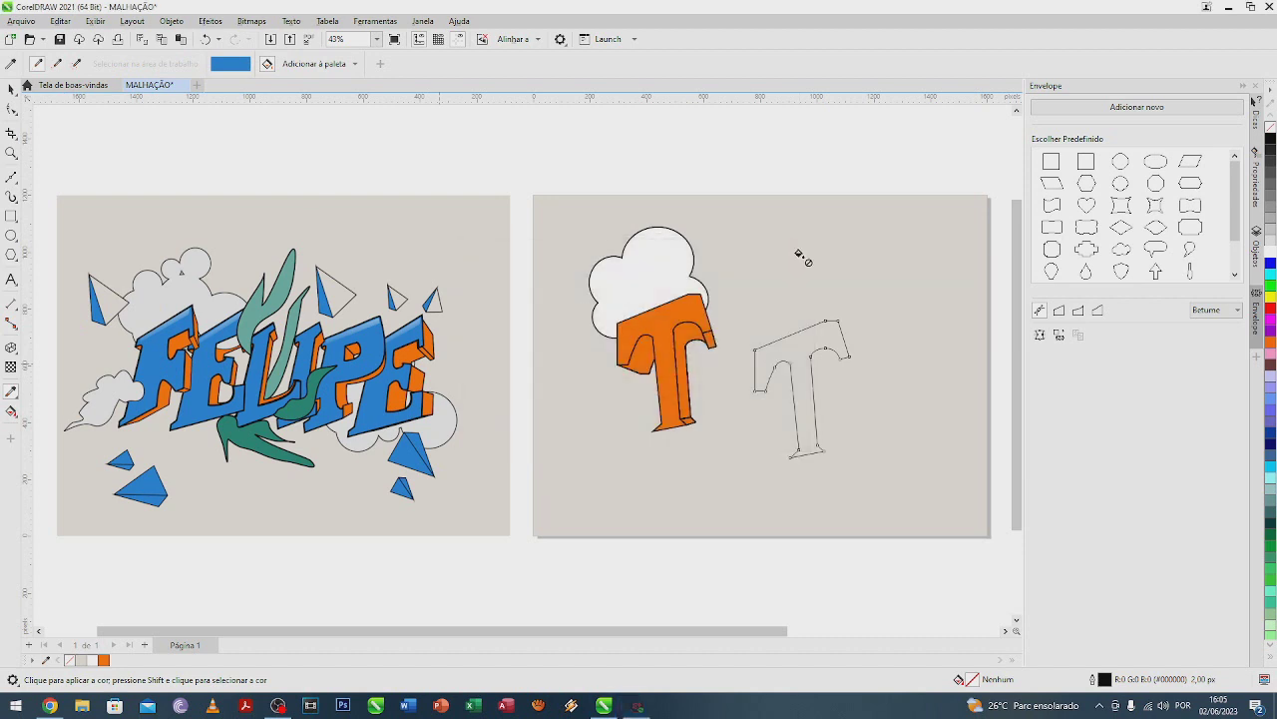
left_click(11, 390)
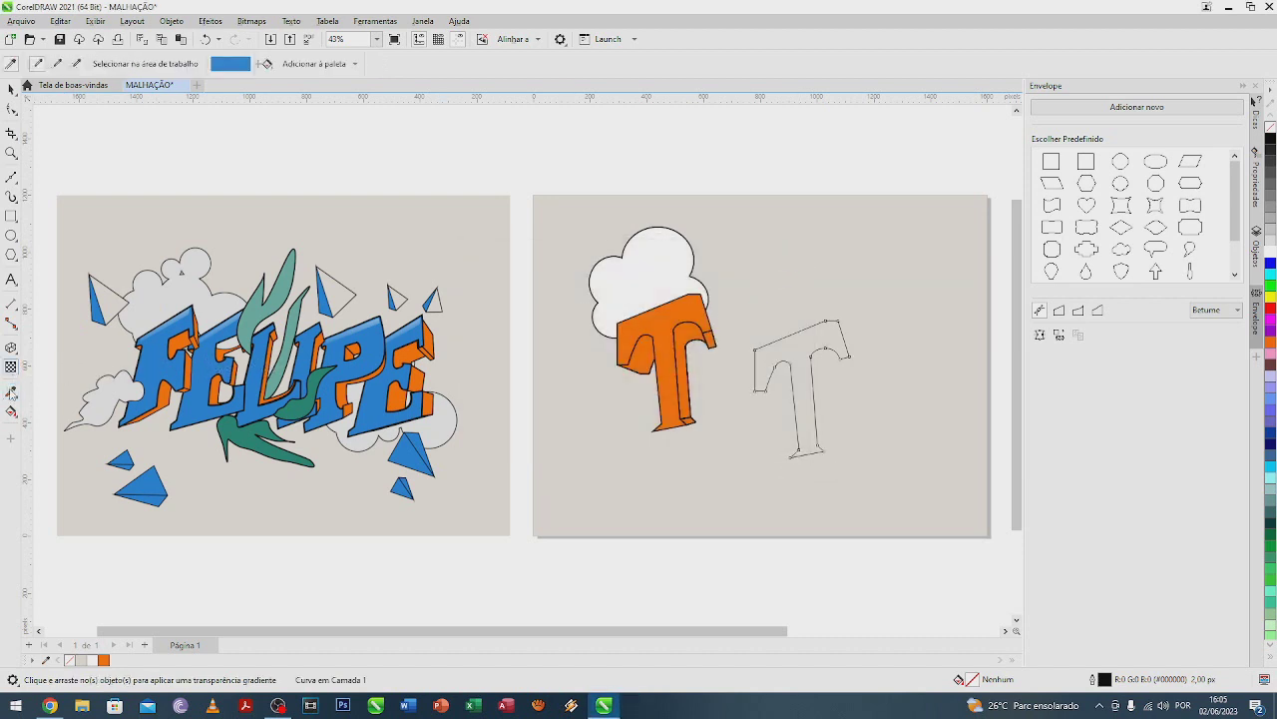
left_click(151, 347)
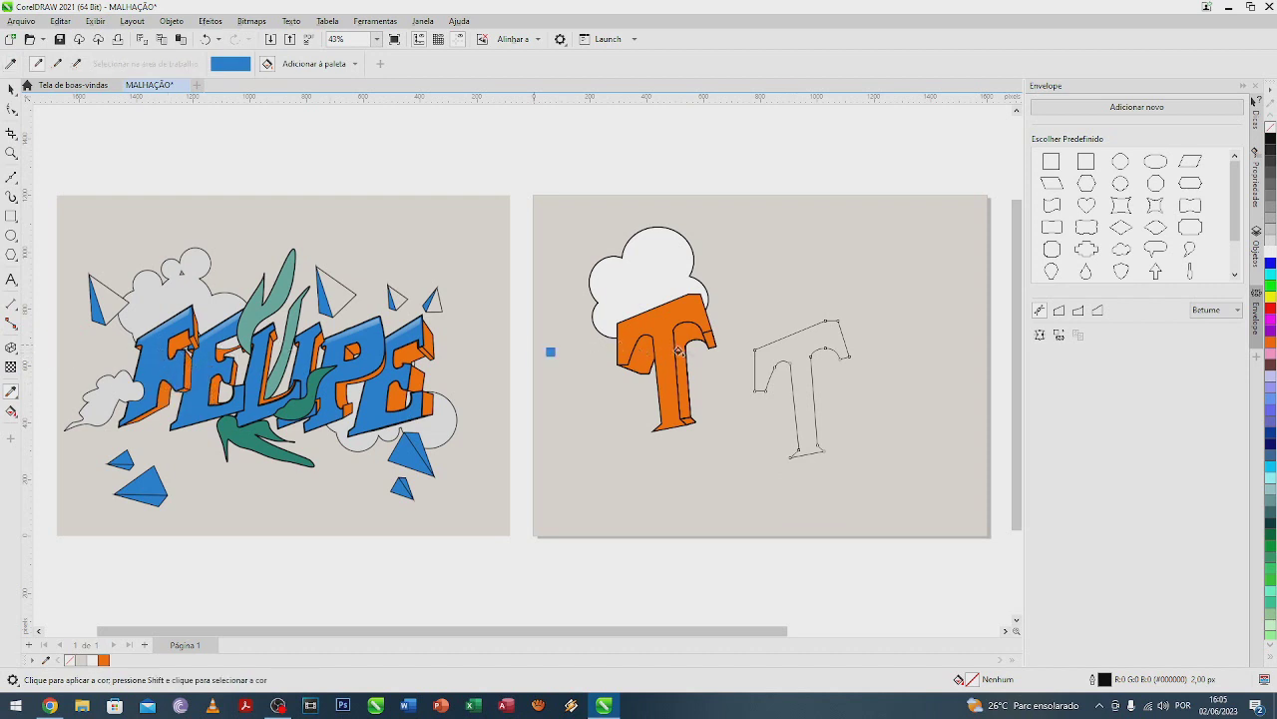
left_click(802, 348)
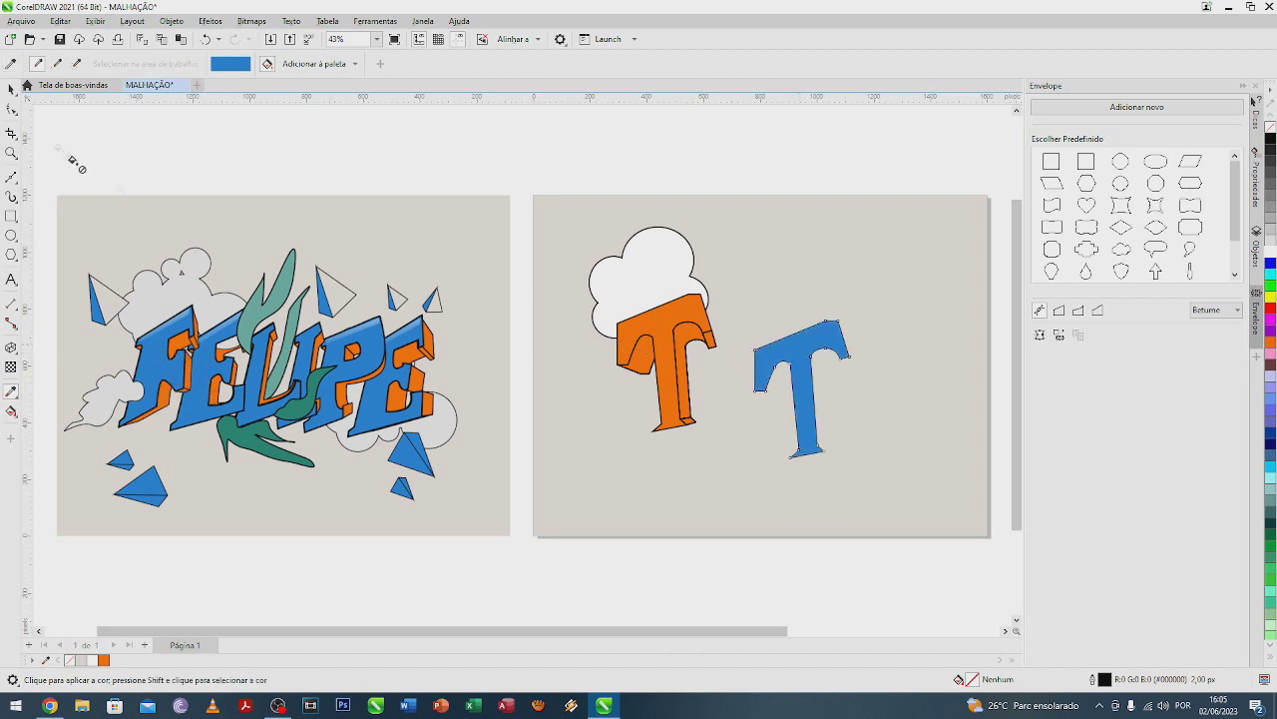
left_click(11, 90)
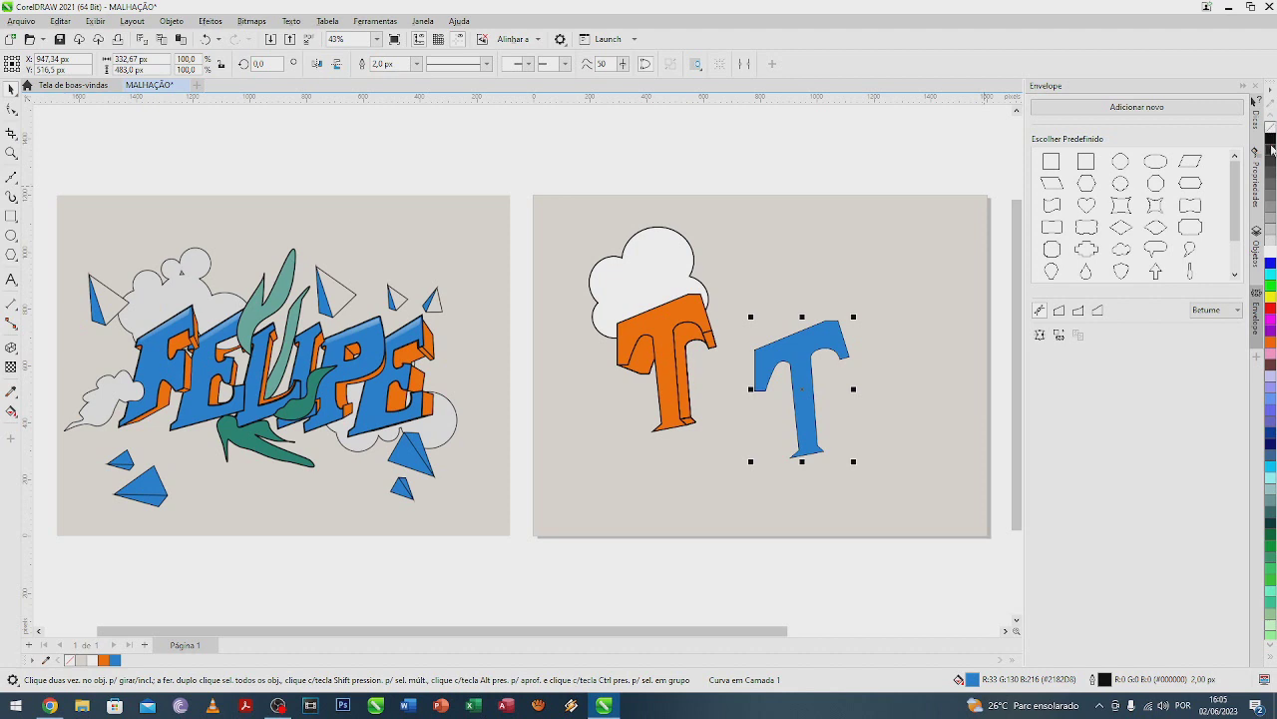
right_click(1272, 129)
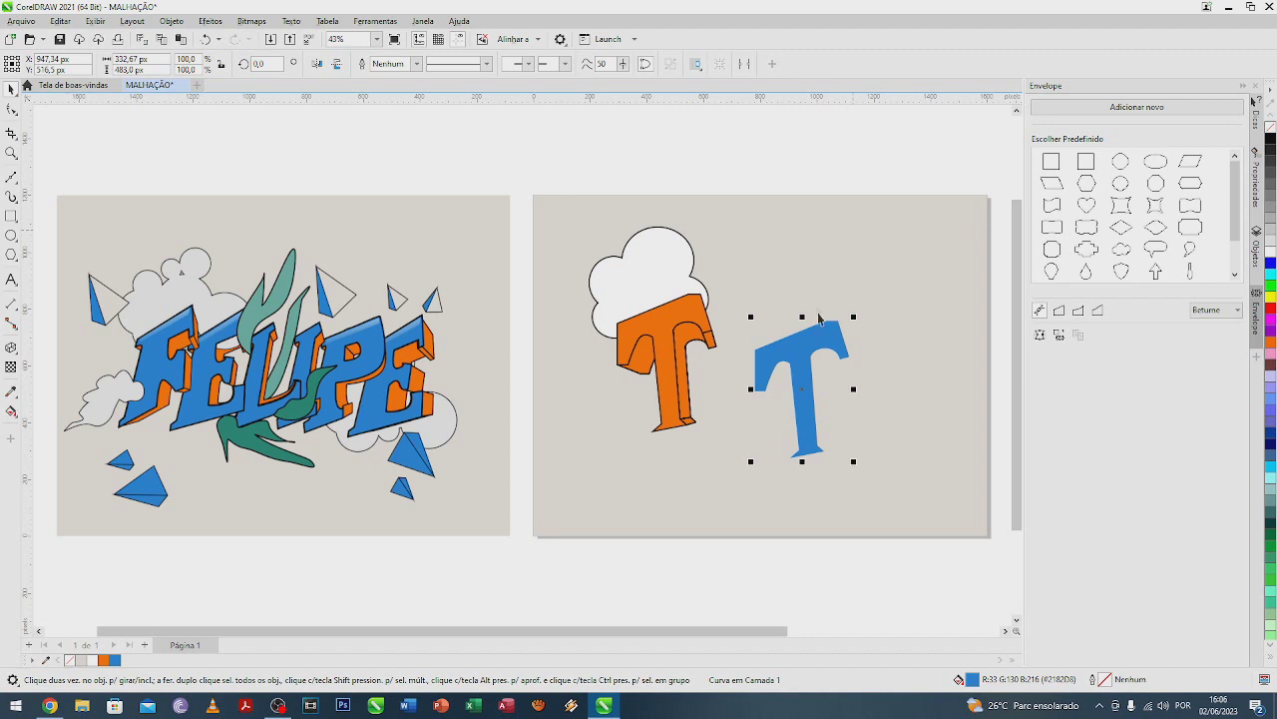
Step: Move the blue T onto the extruded orange T and align it exactly with the front face
left_click_drag(808, 350, 672, 332)
scroll(706, 364, "up", 2)
scroll(706, 363, "up", 4)
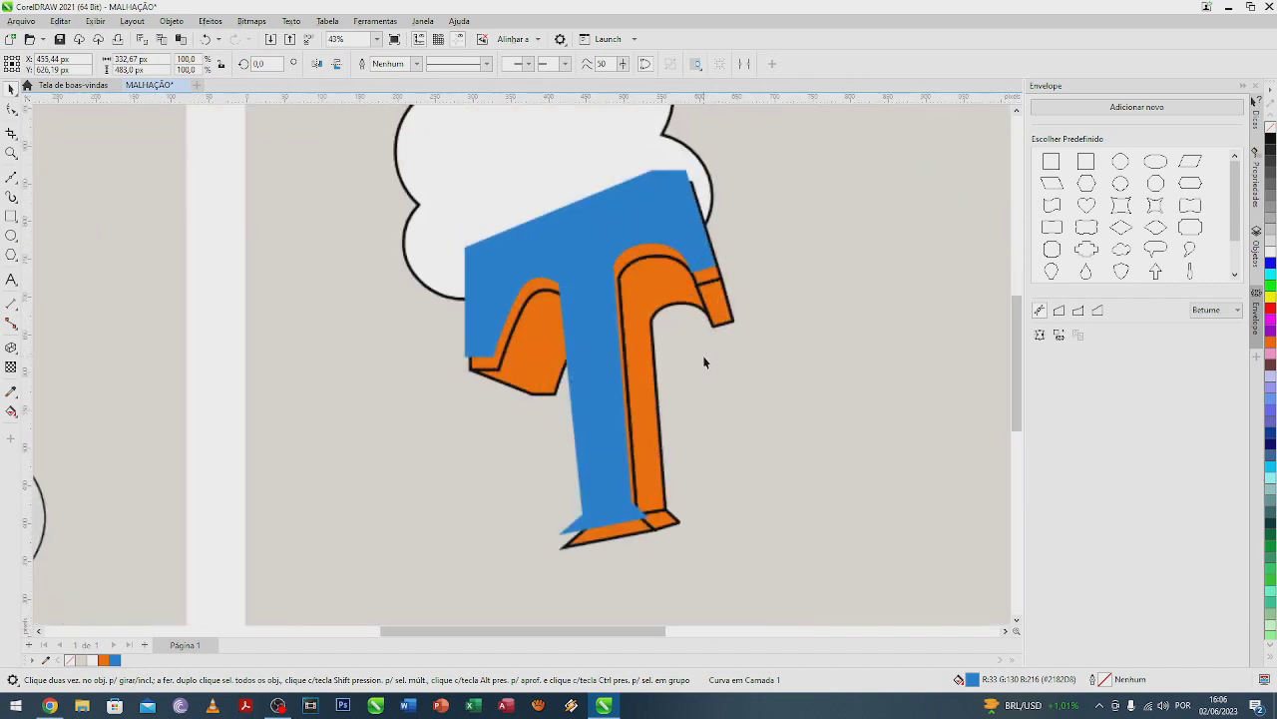
left_click_drag(568, 235, 571, 244)
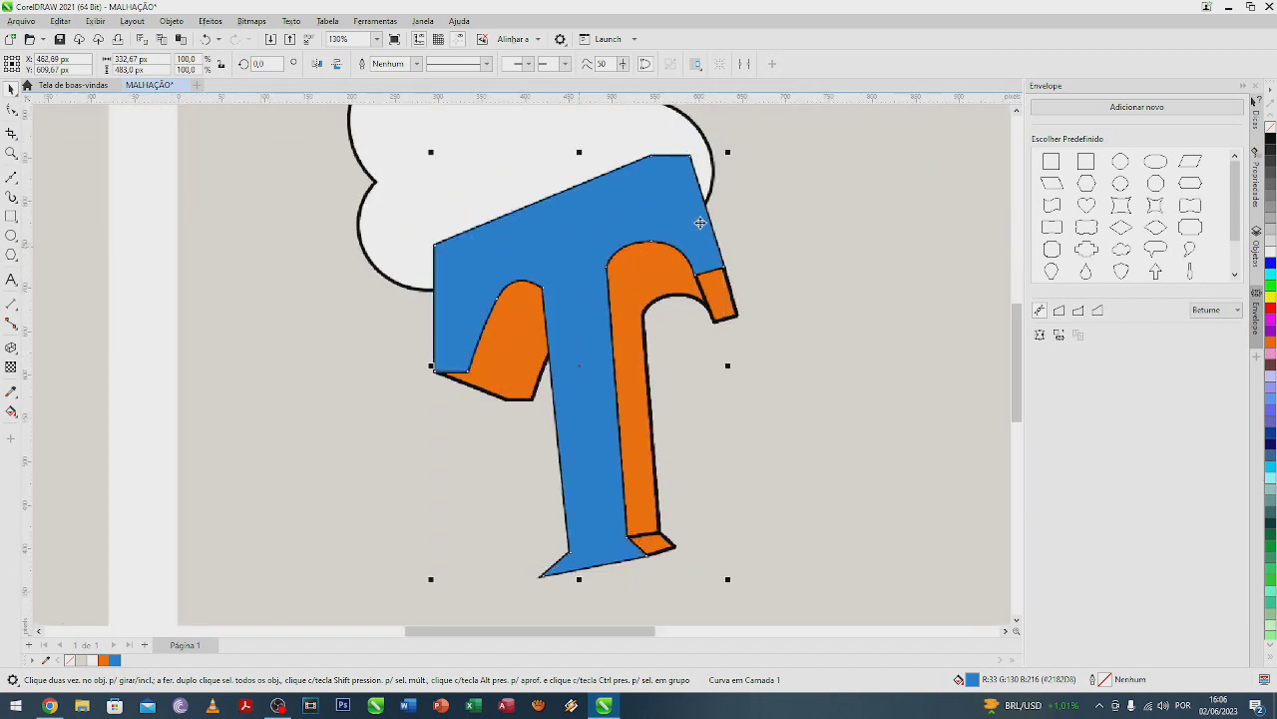
Step: Give the blue T a 4 px outline and deselect it
left_click(416, 63)
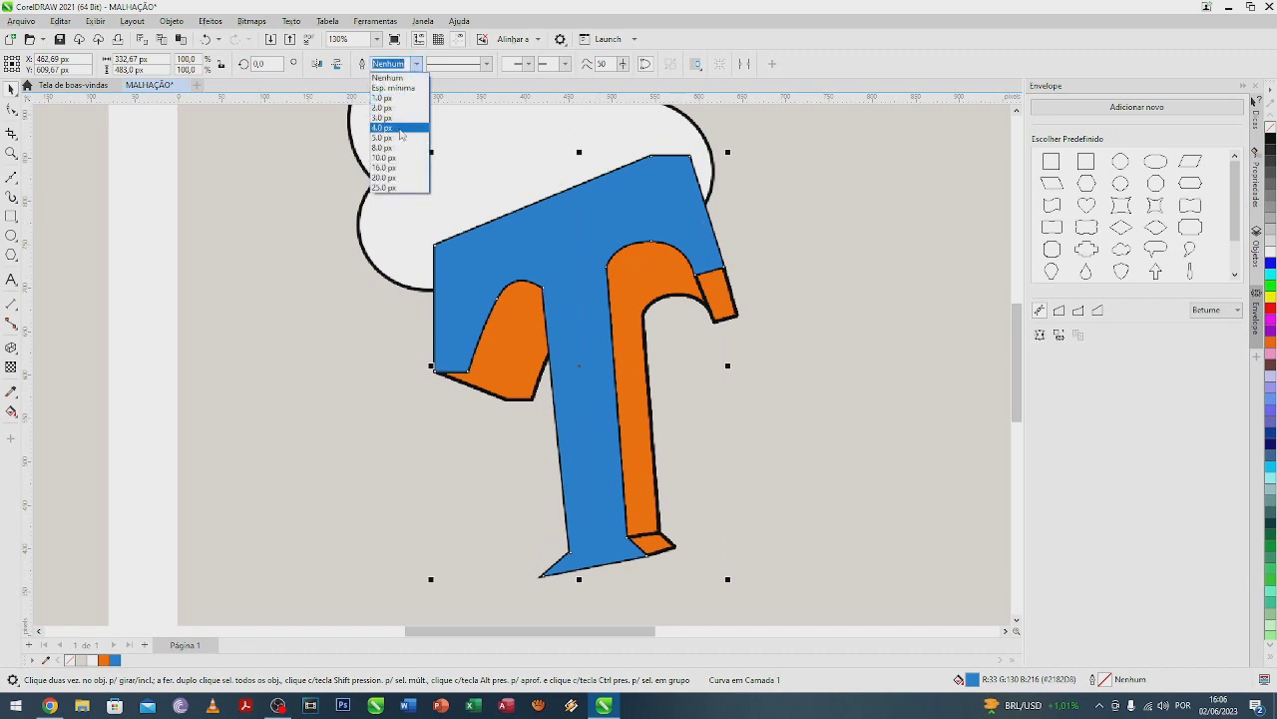
left_click(384, 128)
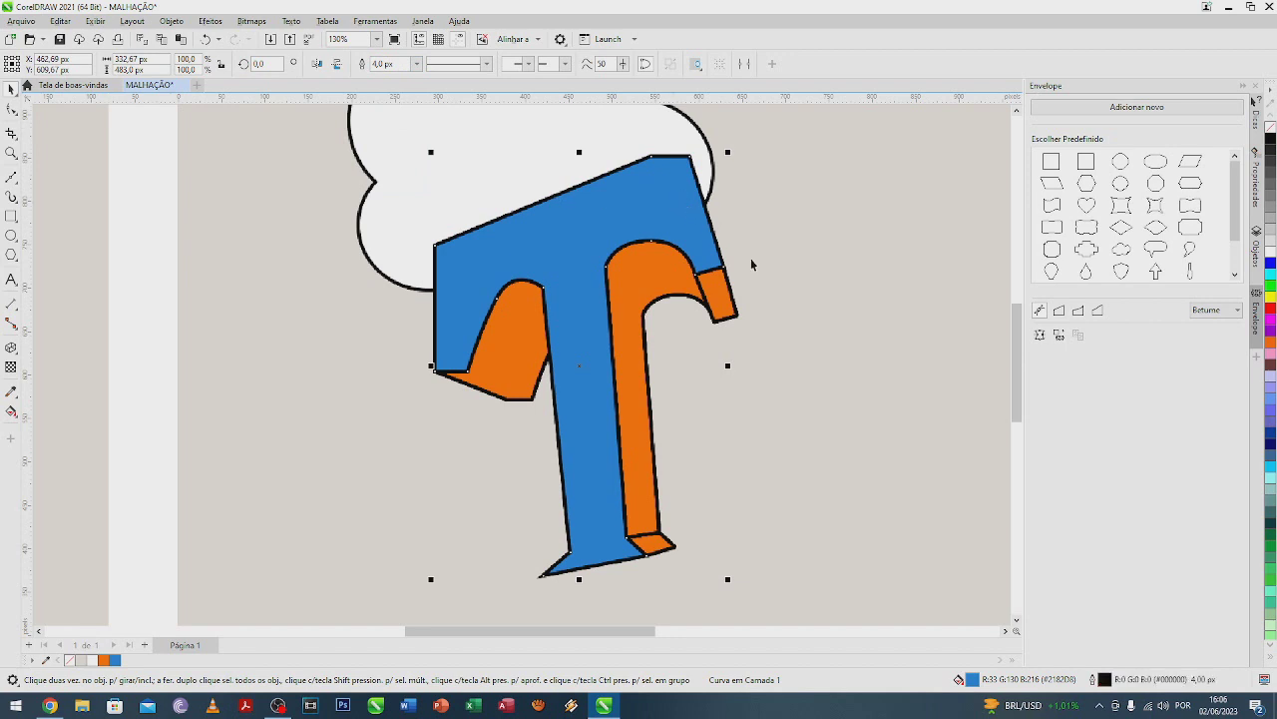
key("F4")
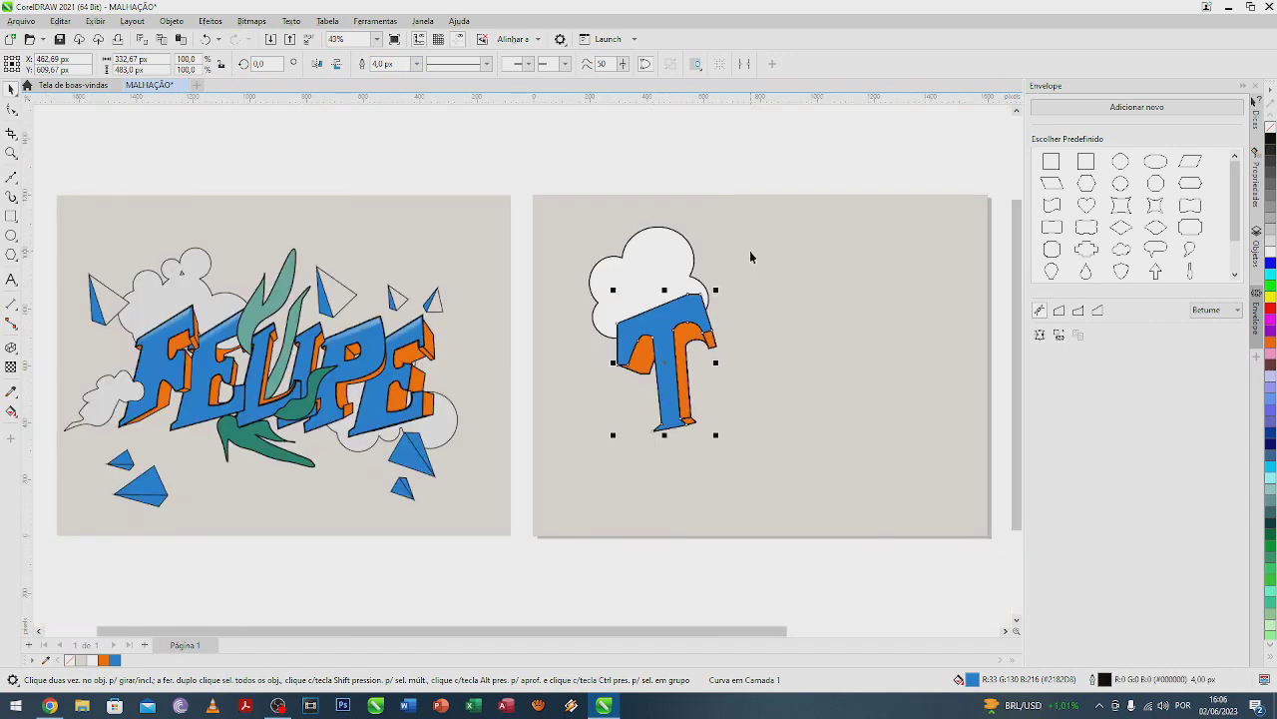
left_click(795, 175)
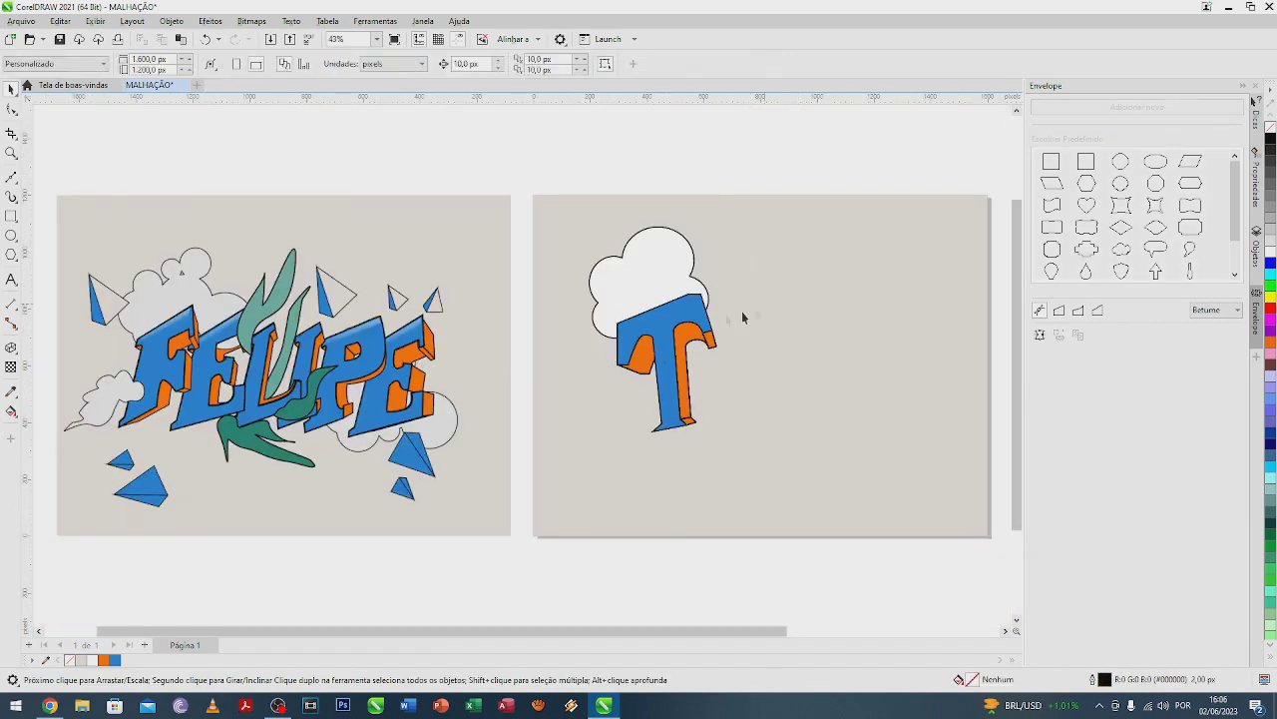
Step: Draw two concentric upright ellipses beside the T for the letter O, about 348 × 465 px and 140 × 267 px
left_click(11, 236)
left_click_drag(710, 299, 813, 430)
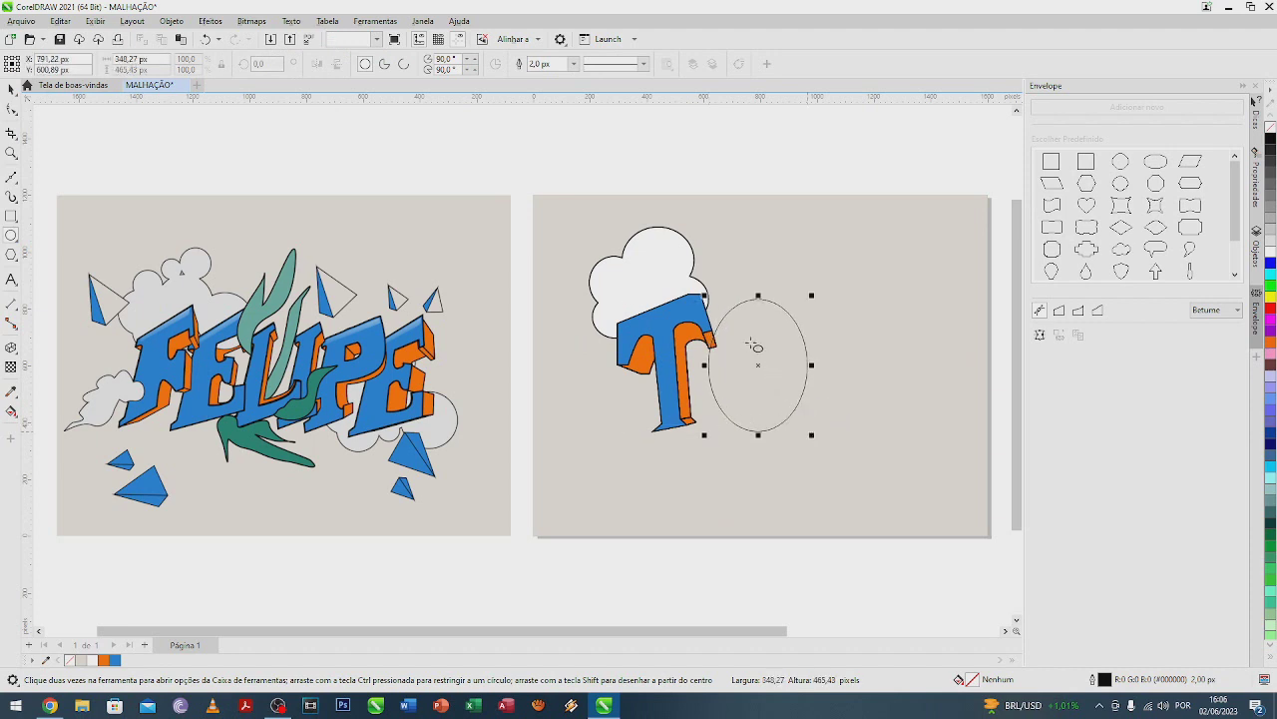
left_click_drag(738, 327, 784, 408)
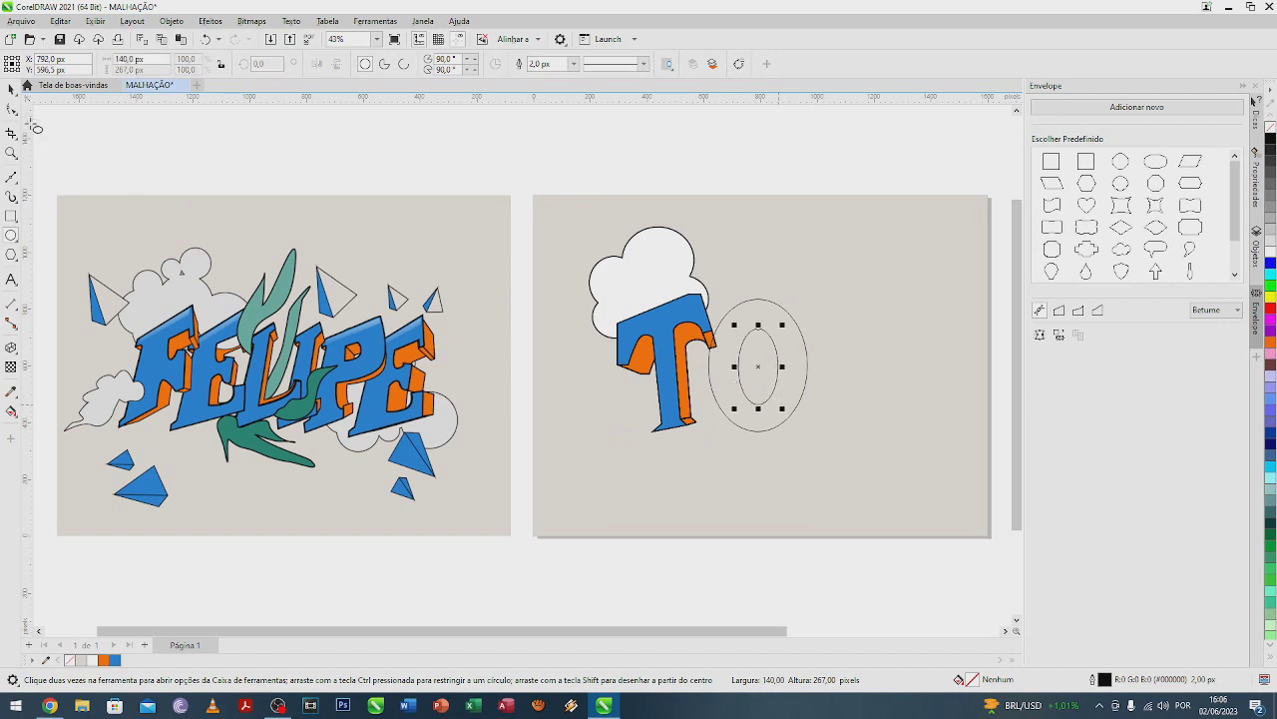
Step: Trim the large ellipse with the small inner one and delete the small ellipse to form the O ring
key("space")
left_click_drag(868, 154, 835, 204)
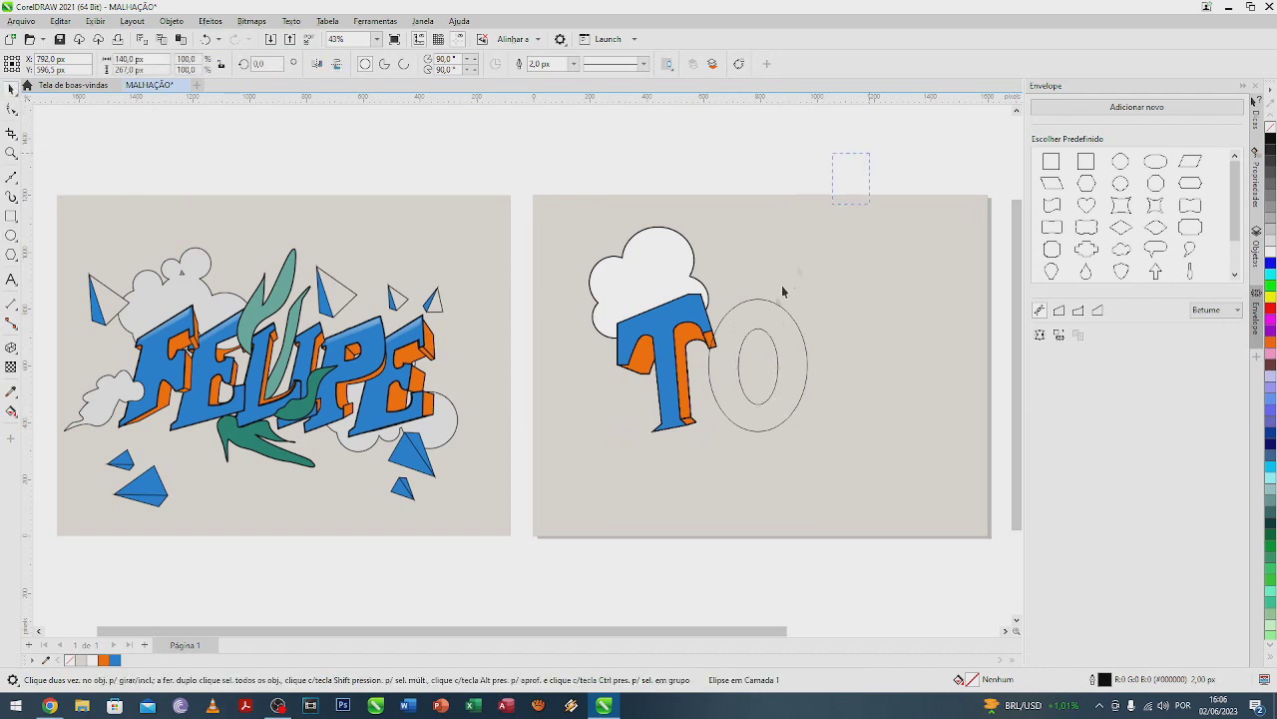
left_click_drag(710, 444, 693, 476)
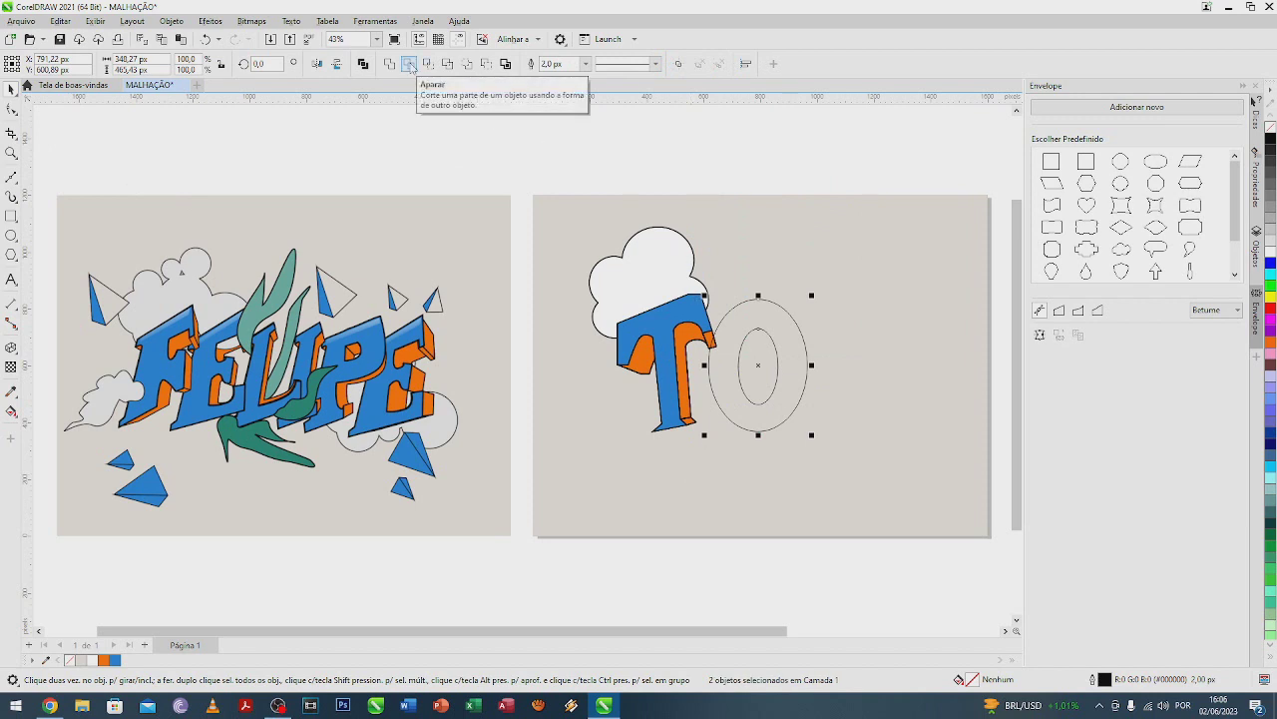
left_click(409, 64)
left_click_drag(766, 376, 823, 262)
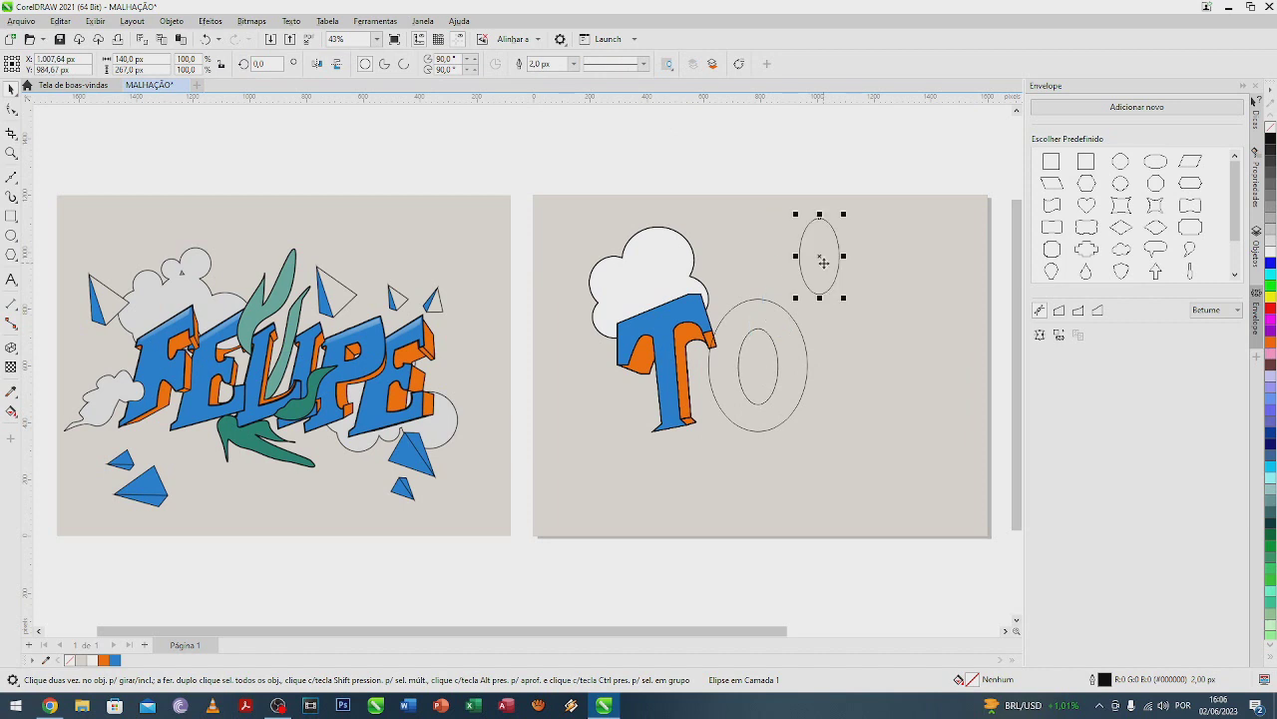
key("Delete")
Step: Nudge the O ring slightly upward and place a duplicate of it to the upper right of the original
left_click(806, 362)
left_click_drag(783, 344, 782, 340)
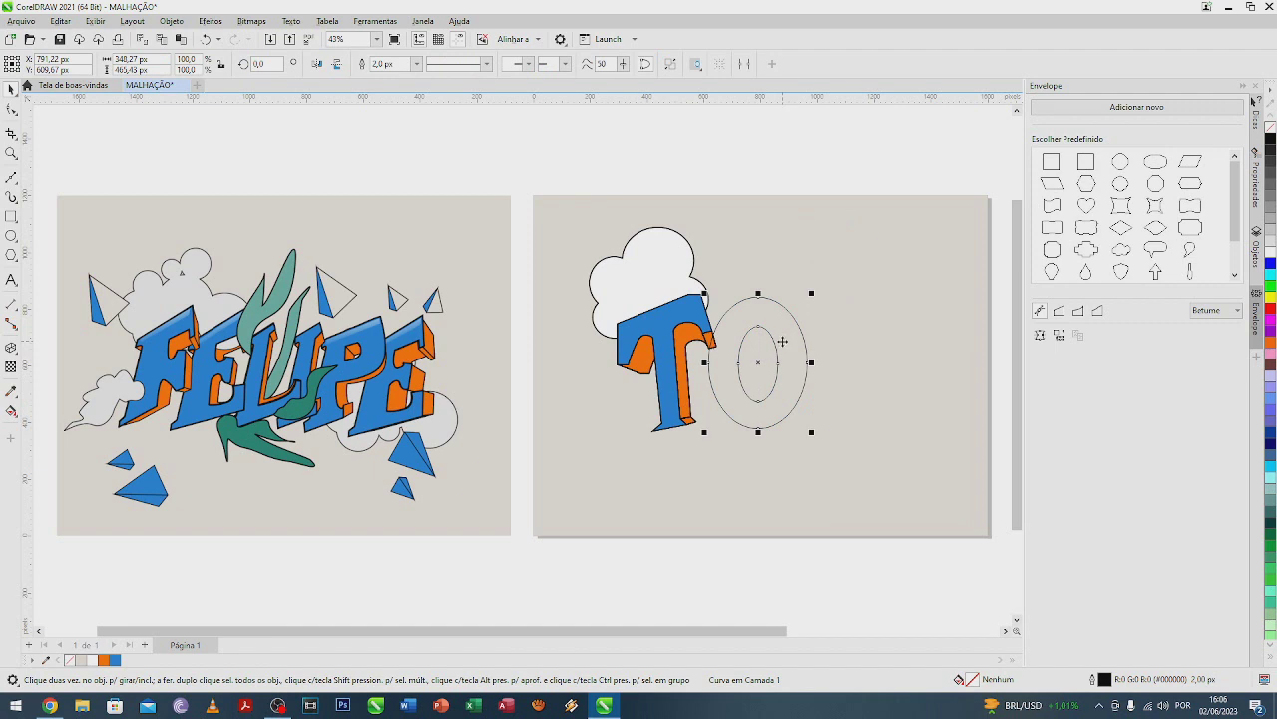
left_click_drag(782, 340, 906, 261)
right_click(906, 262)
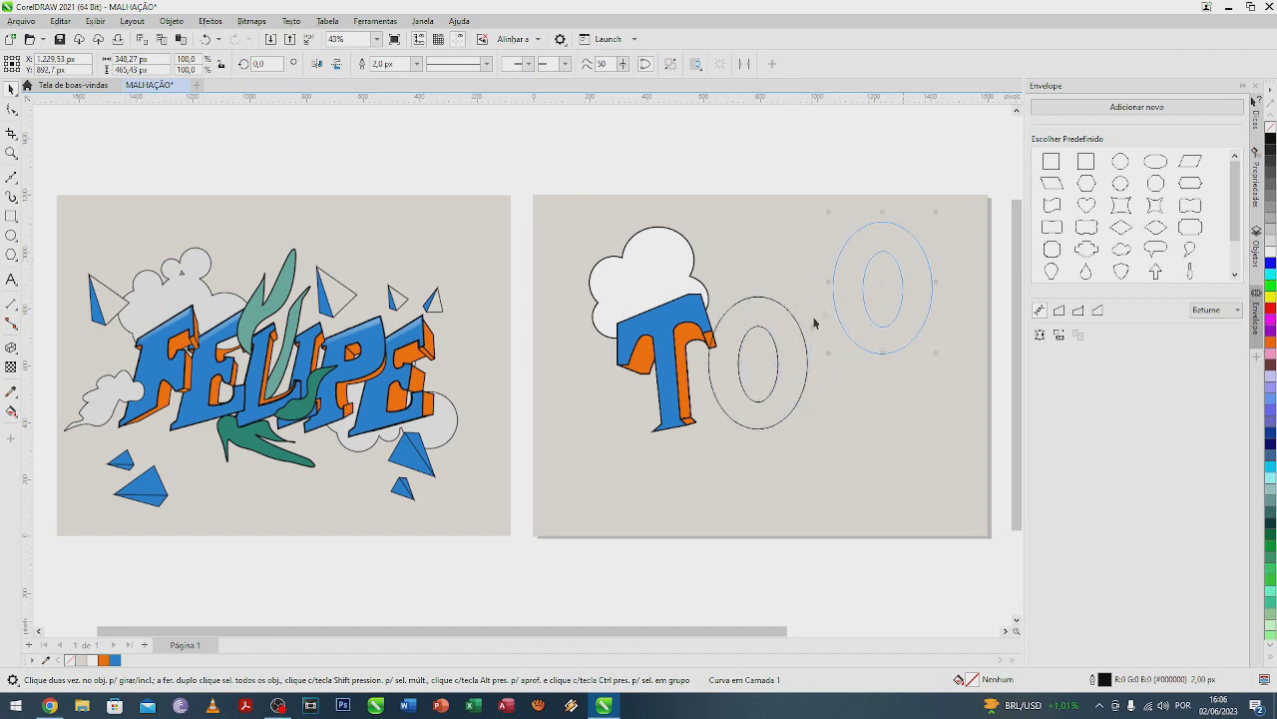
Step: Fill the original O ring beside the T with the document palette's orange and give it a 4 px outline
left_click(786, 341)
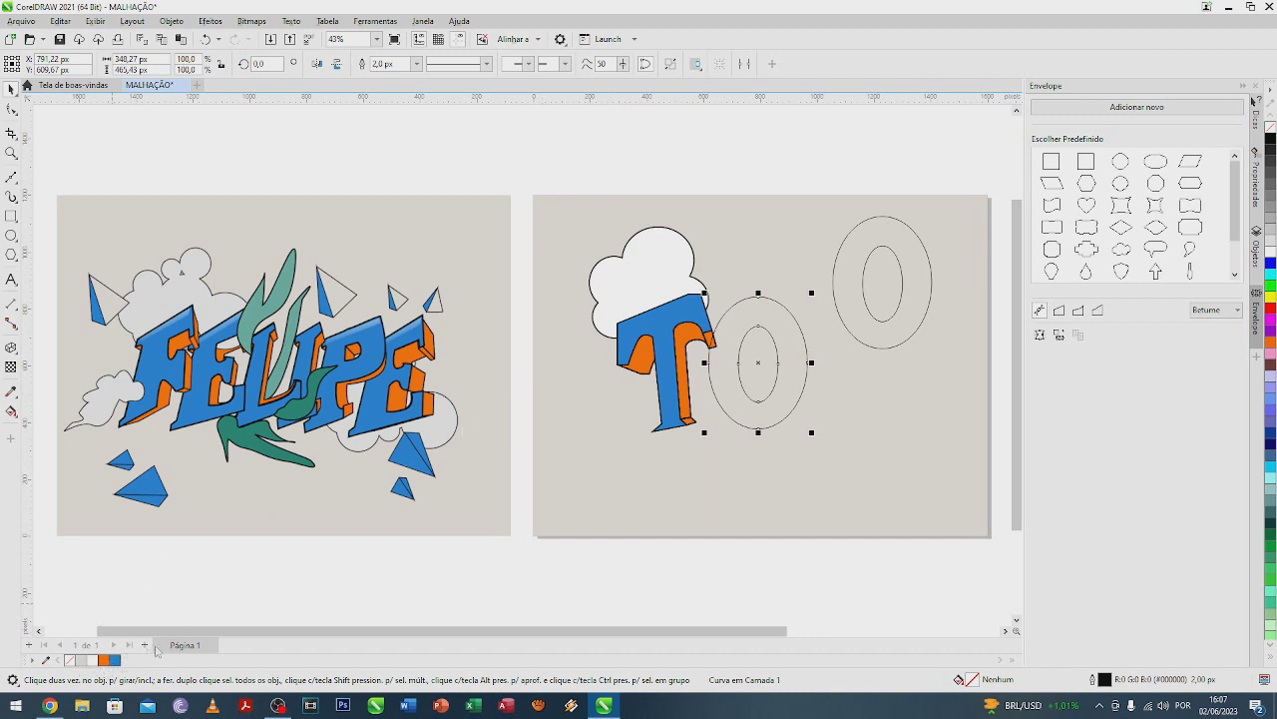
left_click(104, 660)
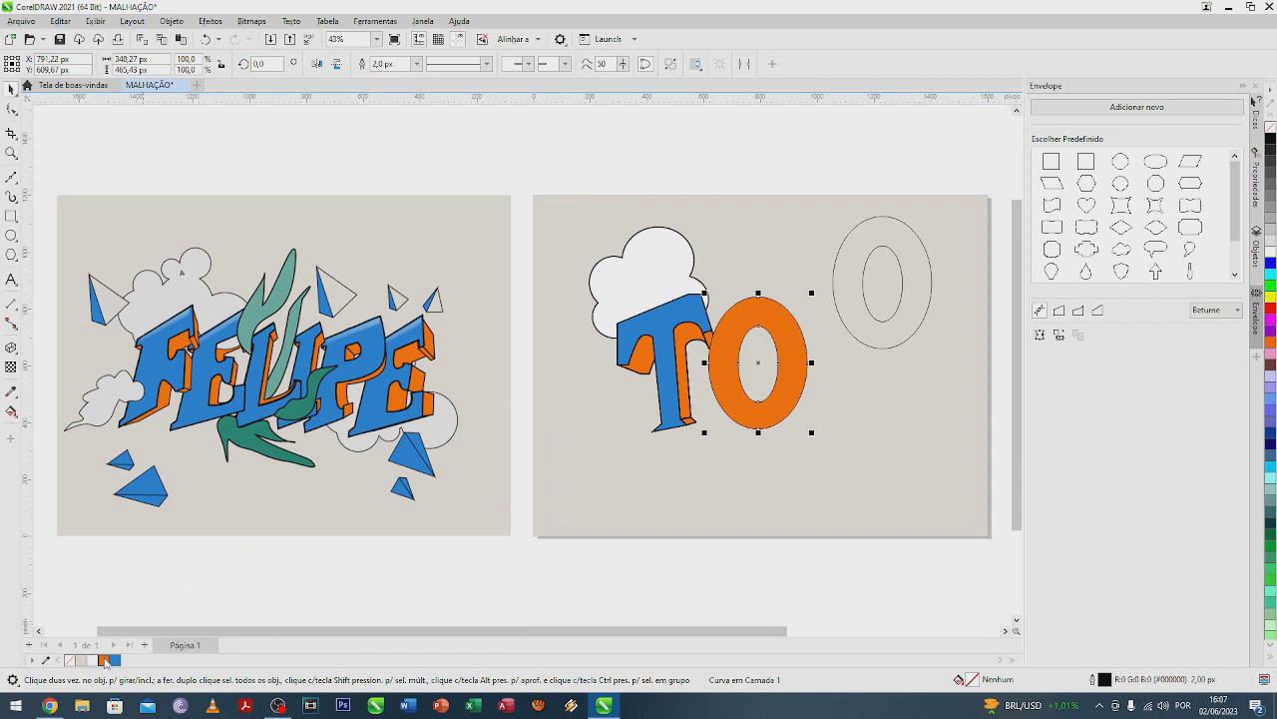
left_click(417, 63)
left_click(403, 138)
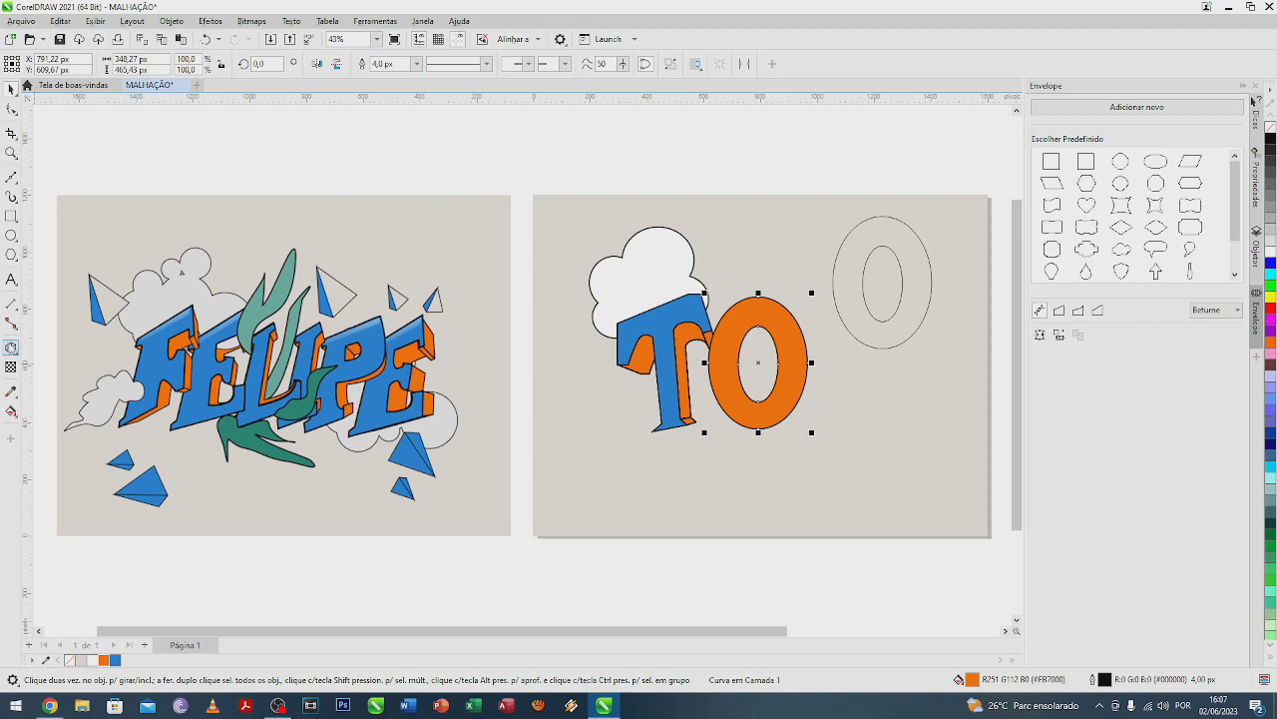
Step: Extrude the orange O a short distance to the right and slightly downward
left_click(10, 347)
left_click(11, 350)
left_click(11, 348)
left_click(56, 421)
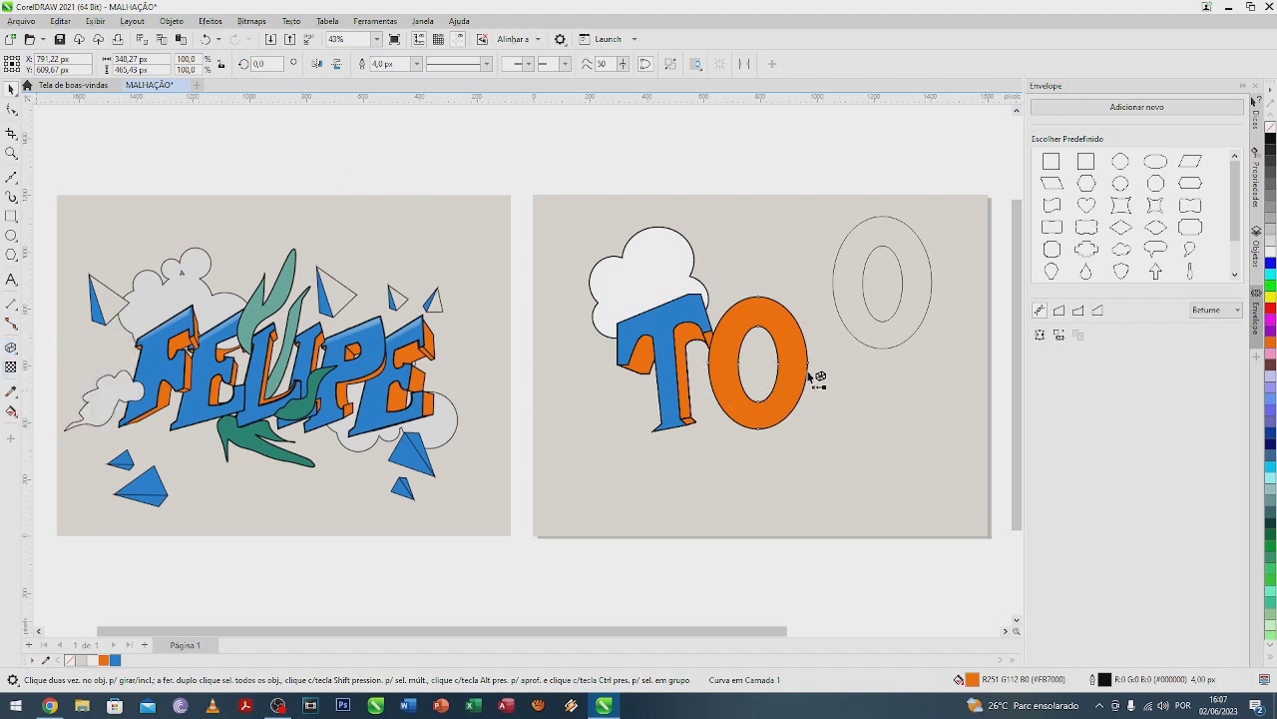
left_click_drag(809, 373, 836, 377)
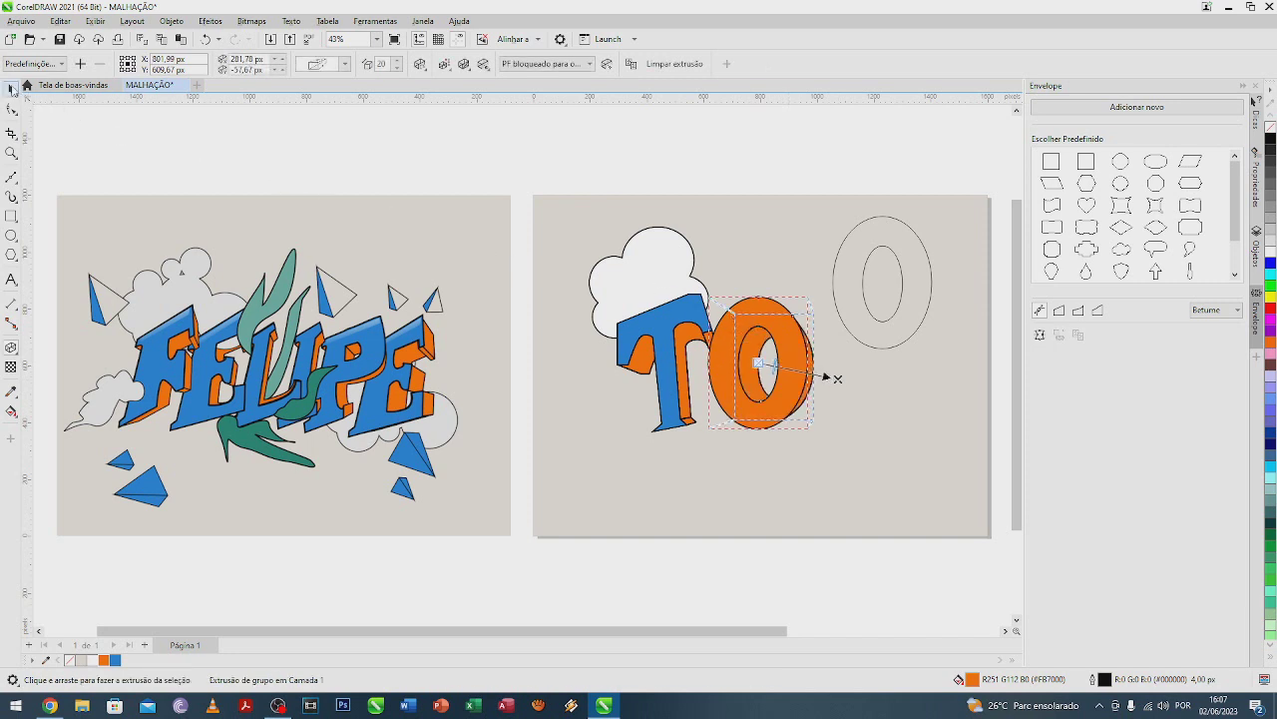
Step: Align the duplicate O with the extruded O's front face and style it with the palette blue and a 5 px outline
left_click(10, 89)
left_click(852, 249)
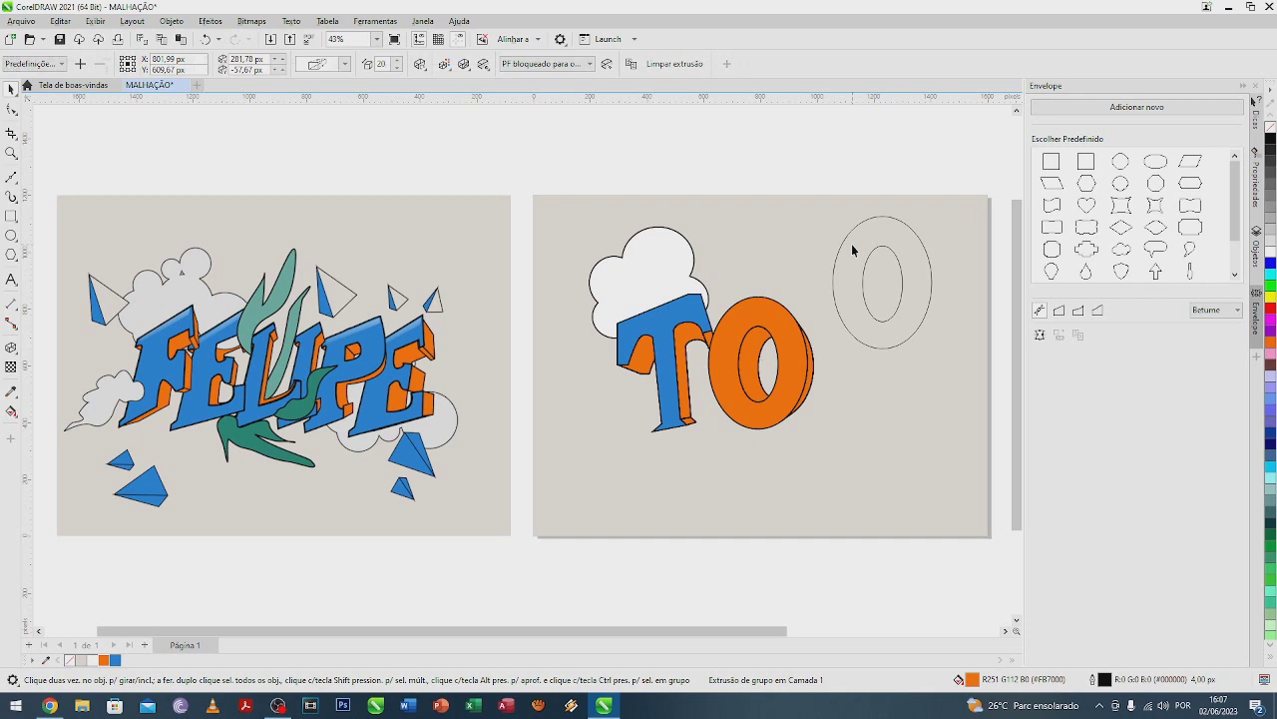
left_click_drag(852, 249, 767, 310)
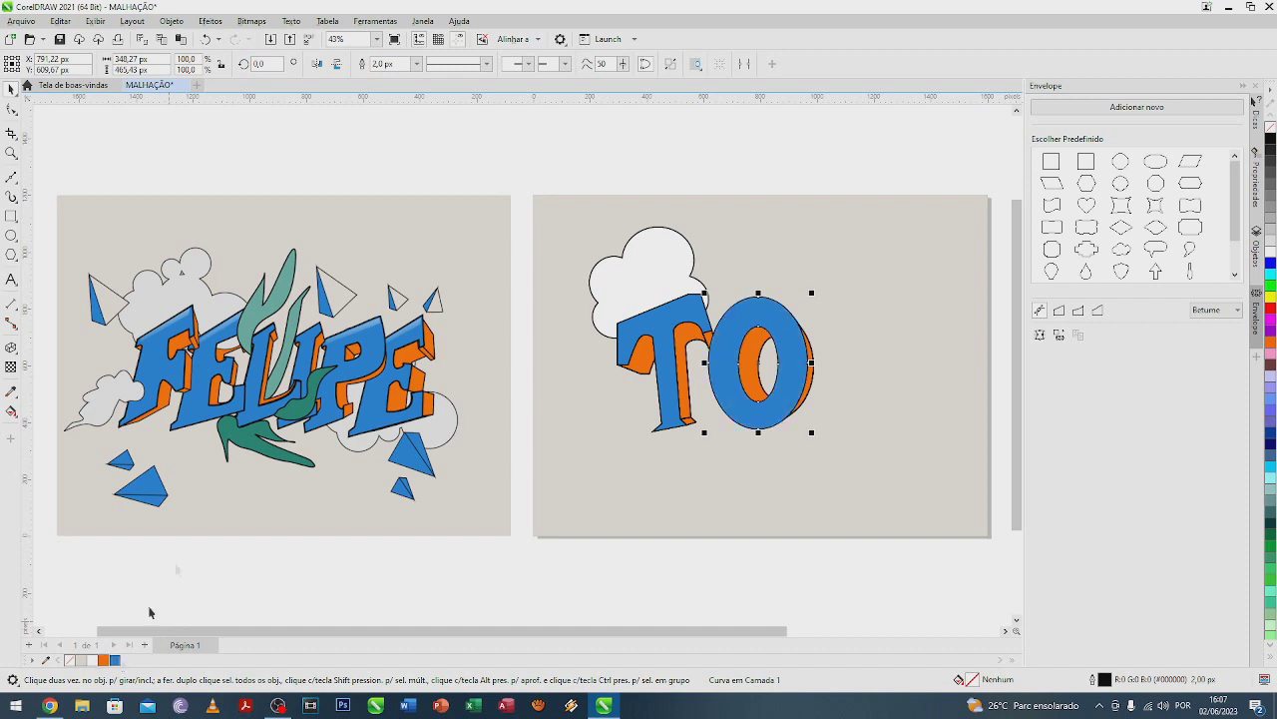
left_click(416, 63)
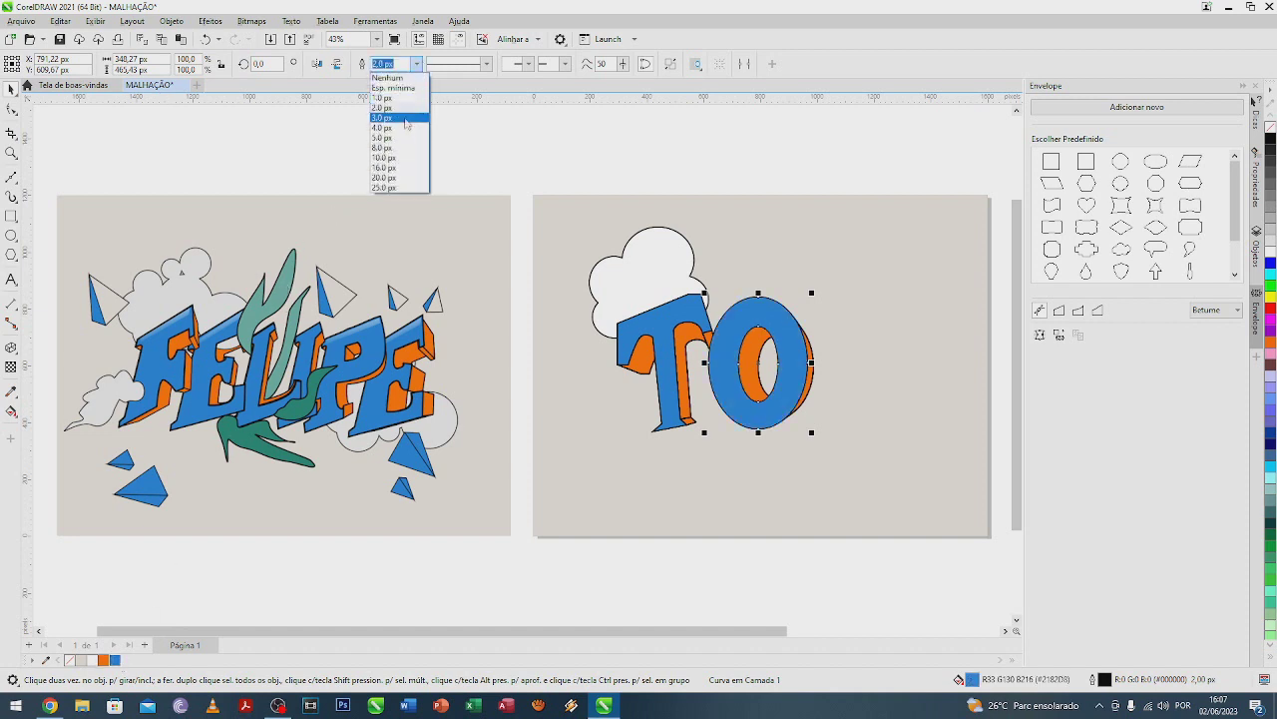
left_click(401, 138)
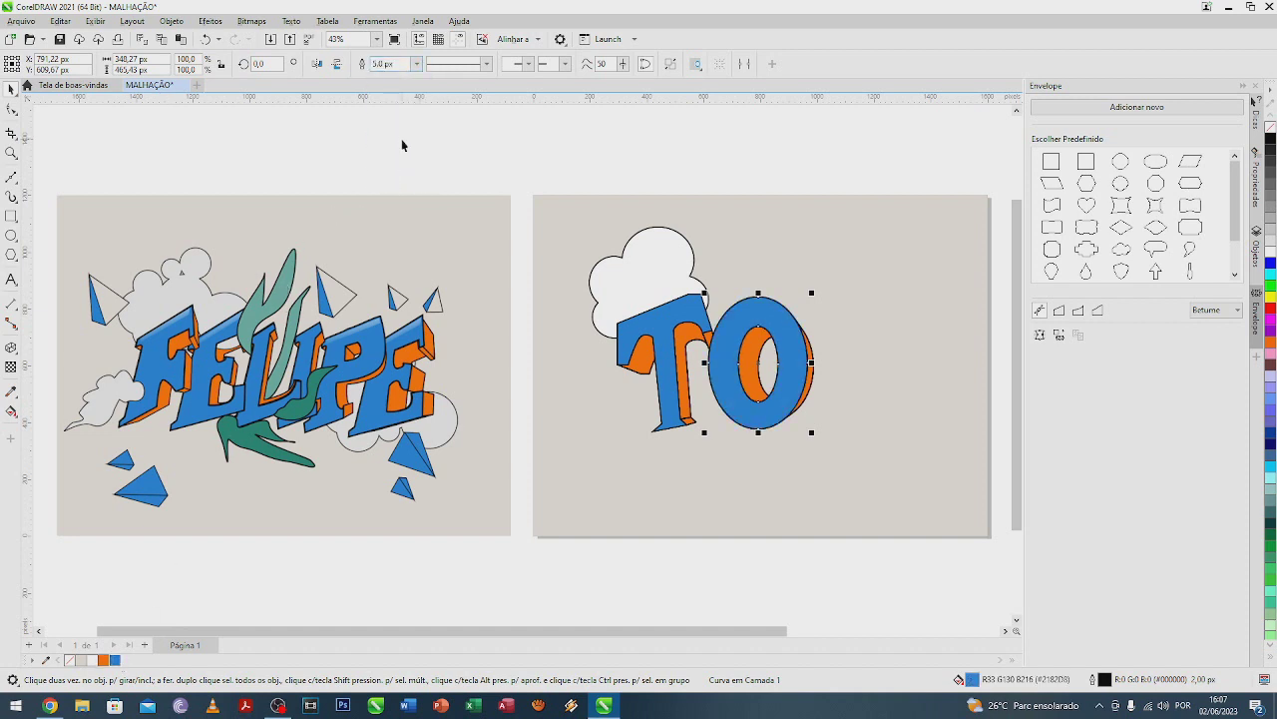
left_click(775, 175)
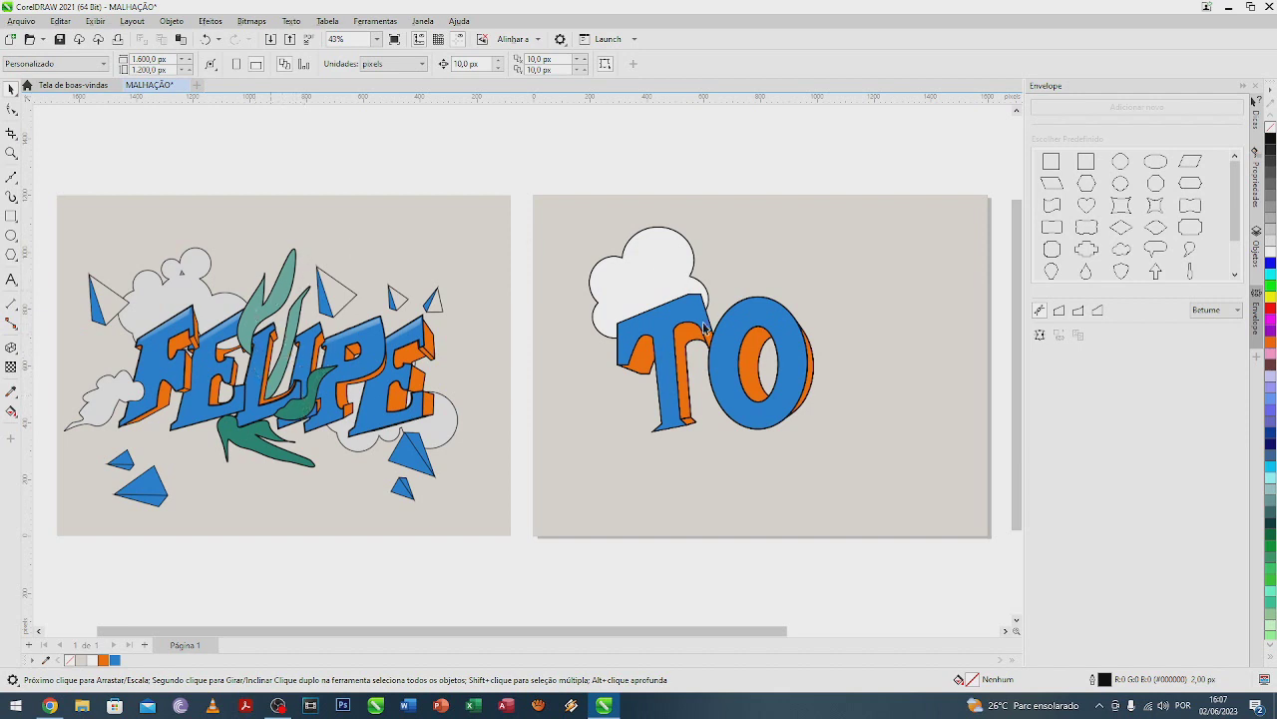
left_click(12, 178)
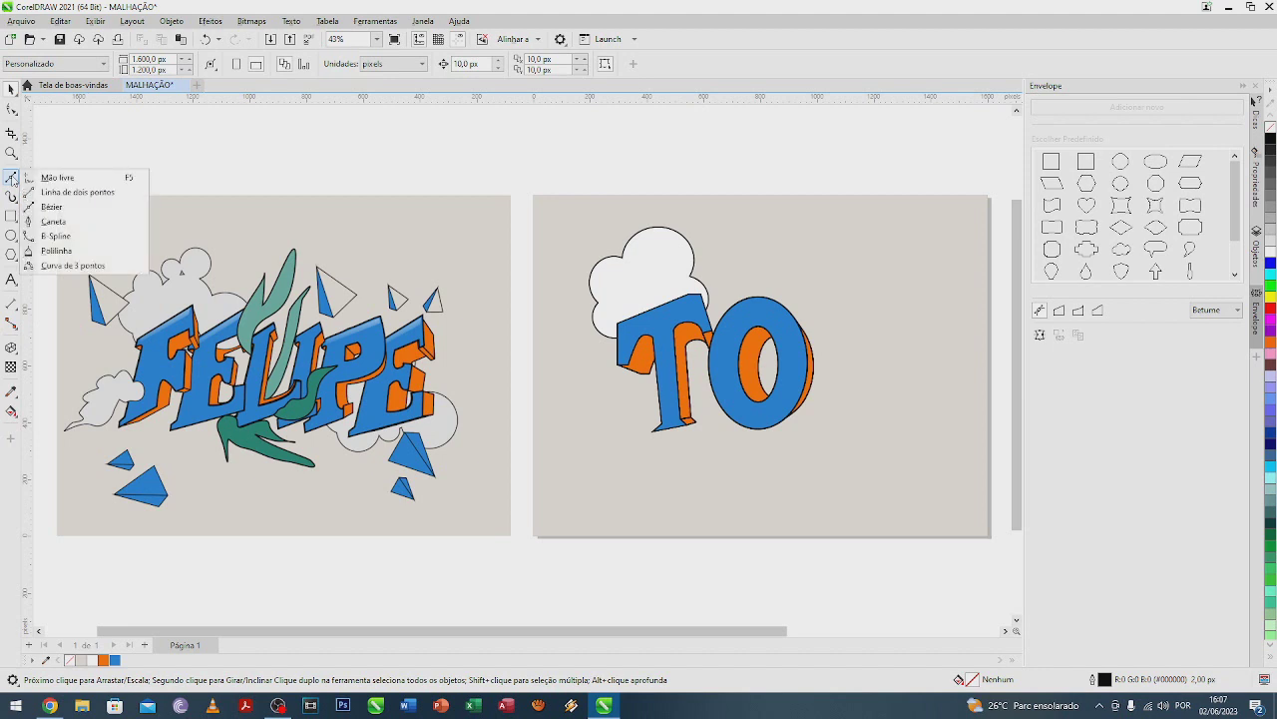
left_click(14, 197)
left_click(12, 178)
left_click(12, 197)
left_click(12, 177)
left_click(52, 206)
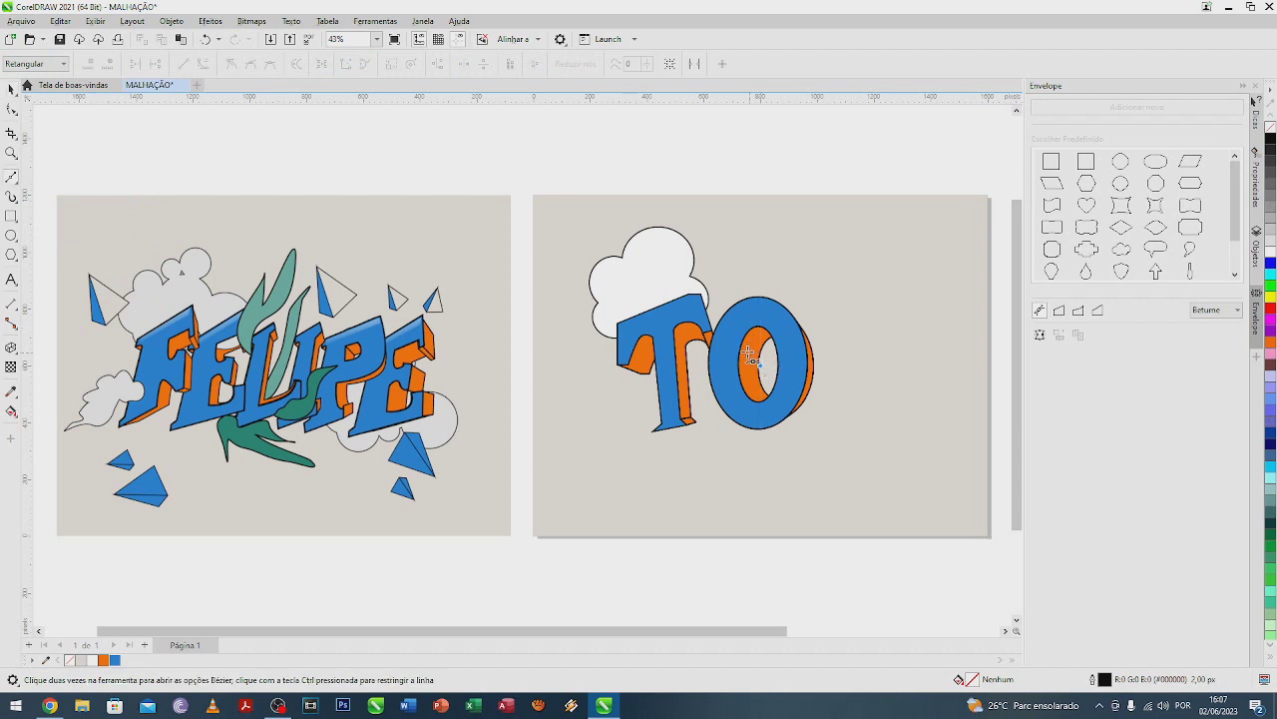
mouse_move(738, 359)
left_mouse_down()
mouse_move(738, 281)
mouse_move(762, 291)
mouse_move(759, 318)
left_mouse_up()
left_click(714, 235)
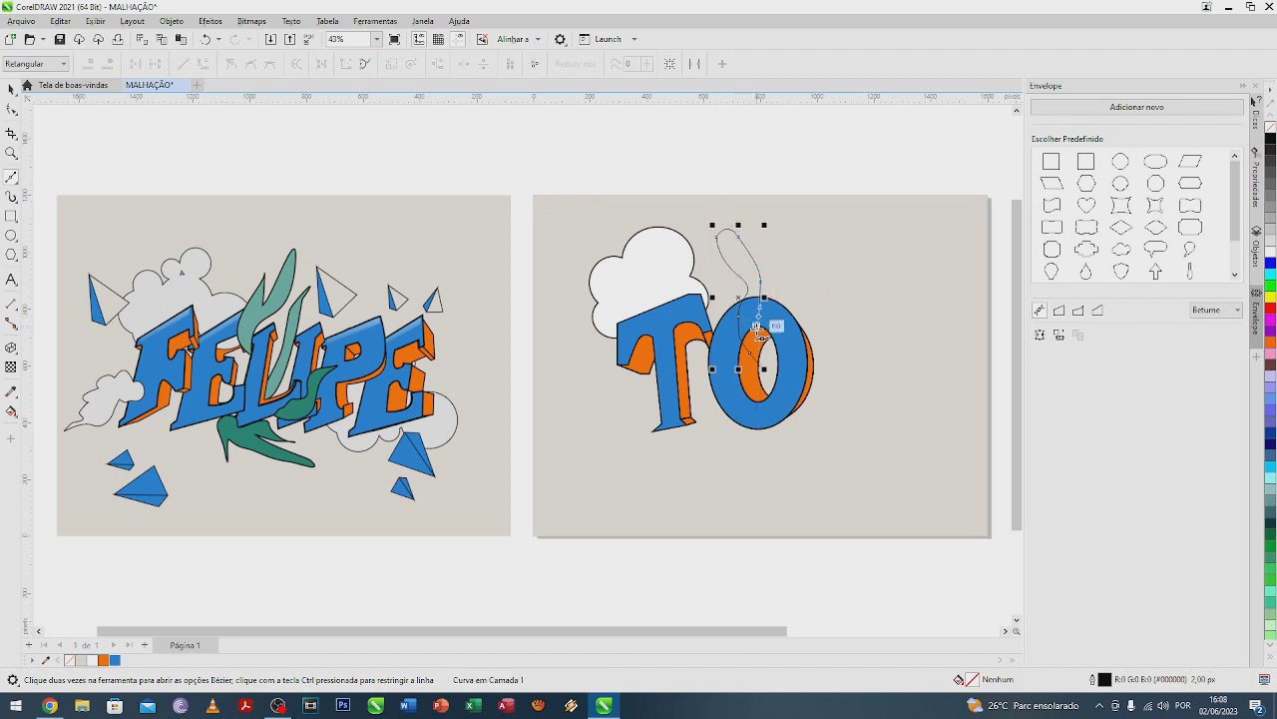
left_click_drag(765, 369, 764, 369)
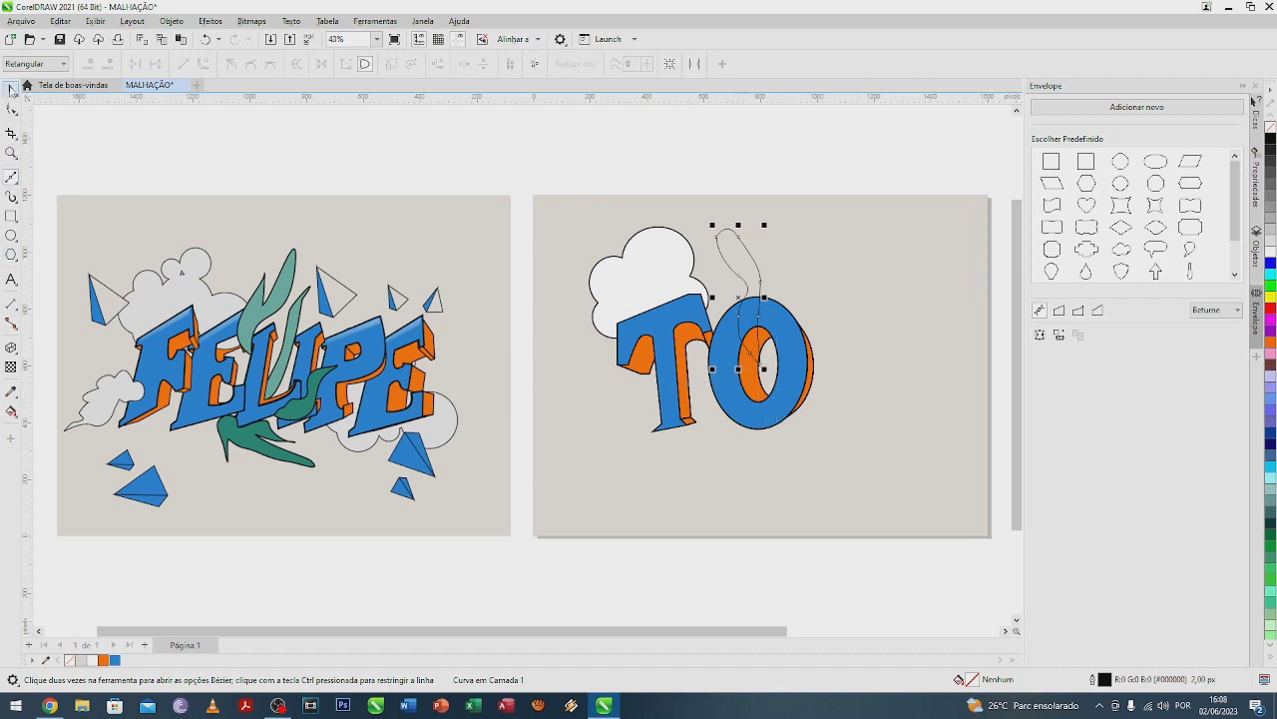
key("space")
key("Delete")
key("space")
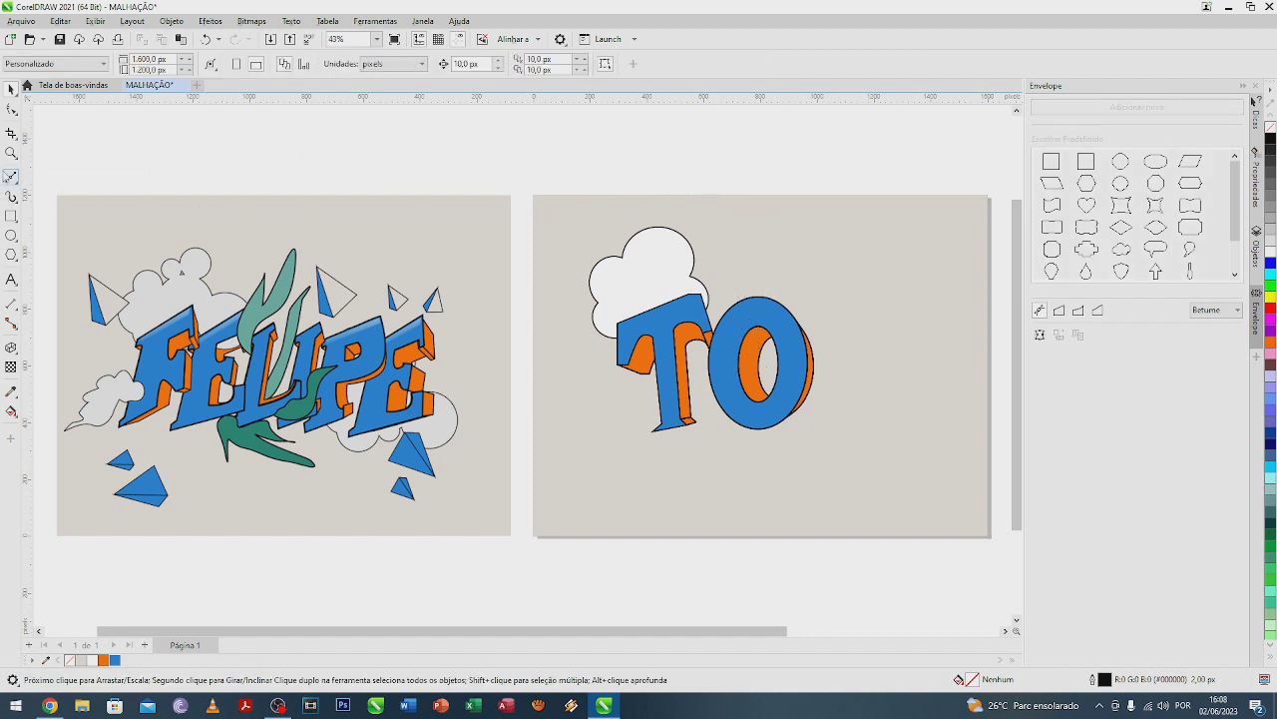
Step: Draw a closed freehand three-pointed leaf rising from the O's center, about 239 × 385 px
left_click(11, 177)
left_click(40, 179)
left_click(11, 177)
left_click(11, 176)
left_click(40, 179)
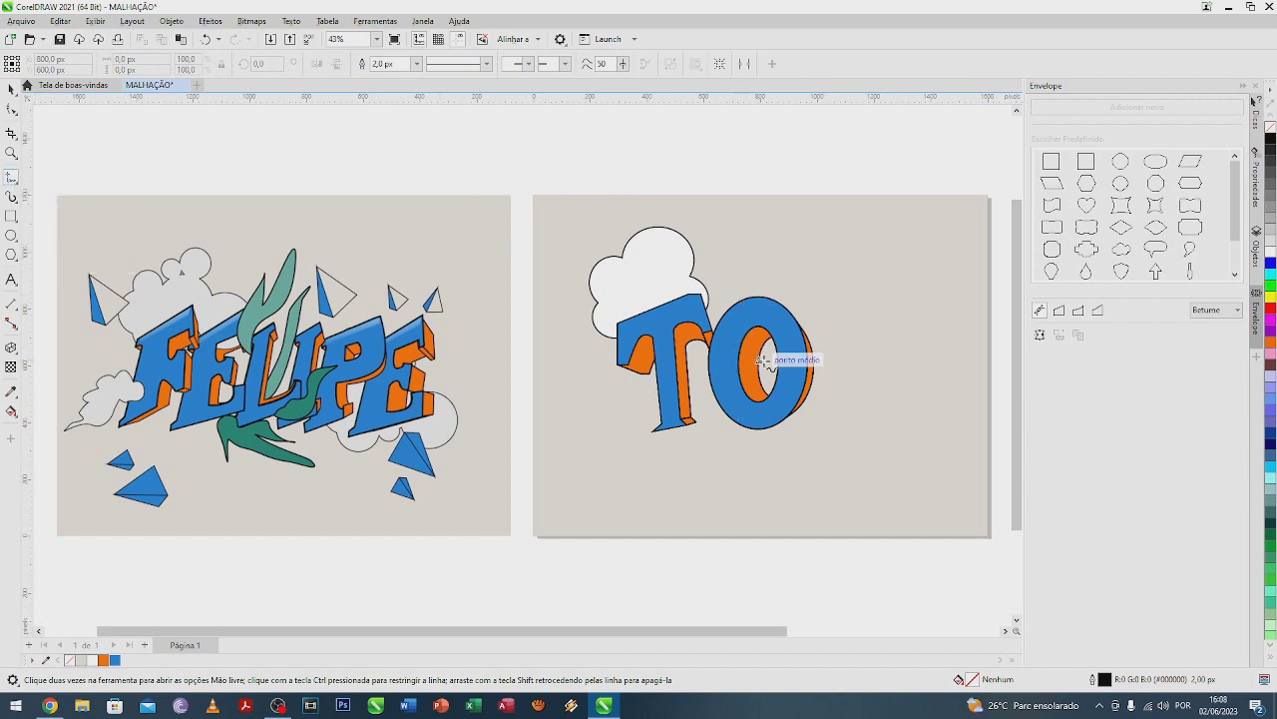
mouse_move(765, 359)
left_mouse_down()
mouse_move(742, 275)
mouse_move(752, 301)
mouse_move(743, 285)
mouse_move(766, 245)
mouse_move(770, 275)
mouse_move(802, 242)
mouse_move(765, 358)
left_mouse_up()
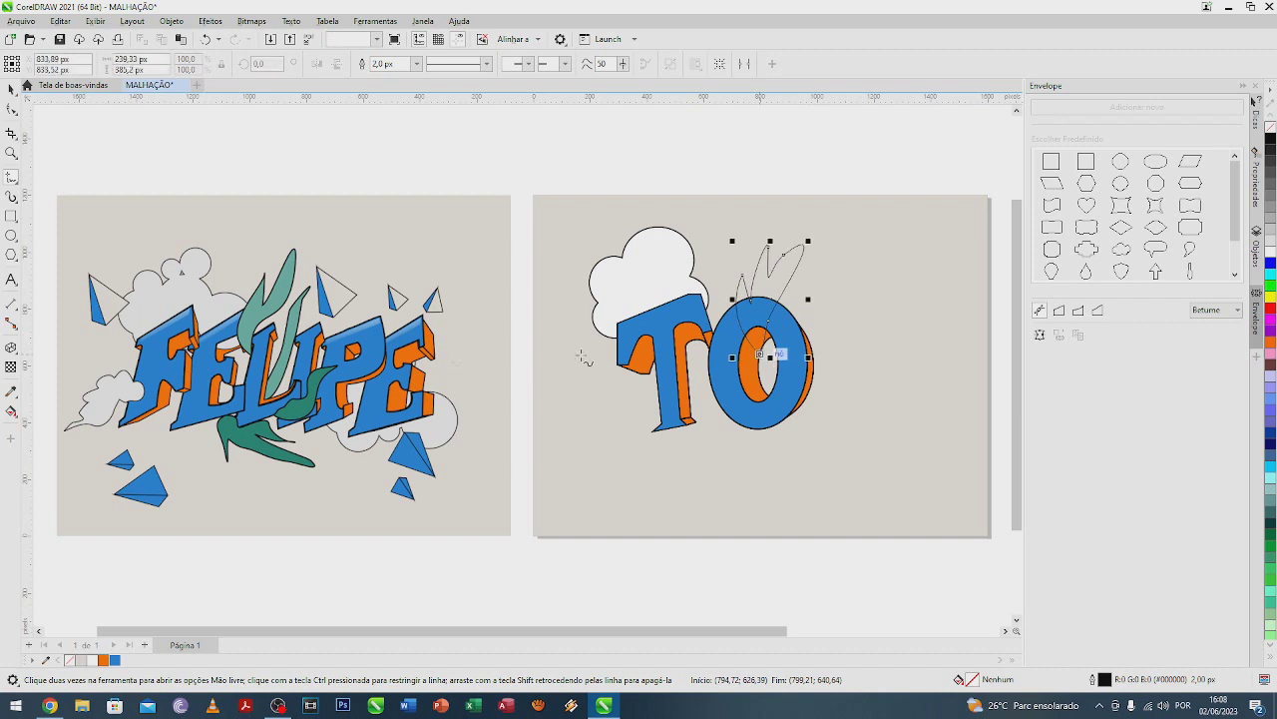
Step: Fill the leaf with the light green sampled from the reference's upper leaf and give it a 5 px outline
left_click(11, 391)
left_click(266, 307)
left_click(759, 284)
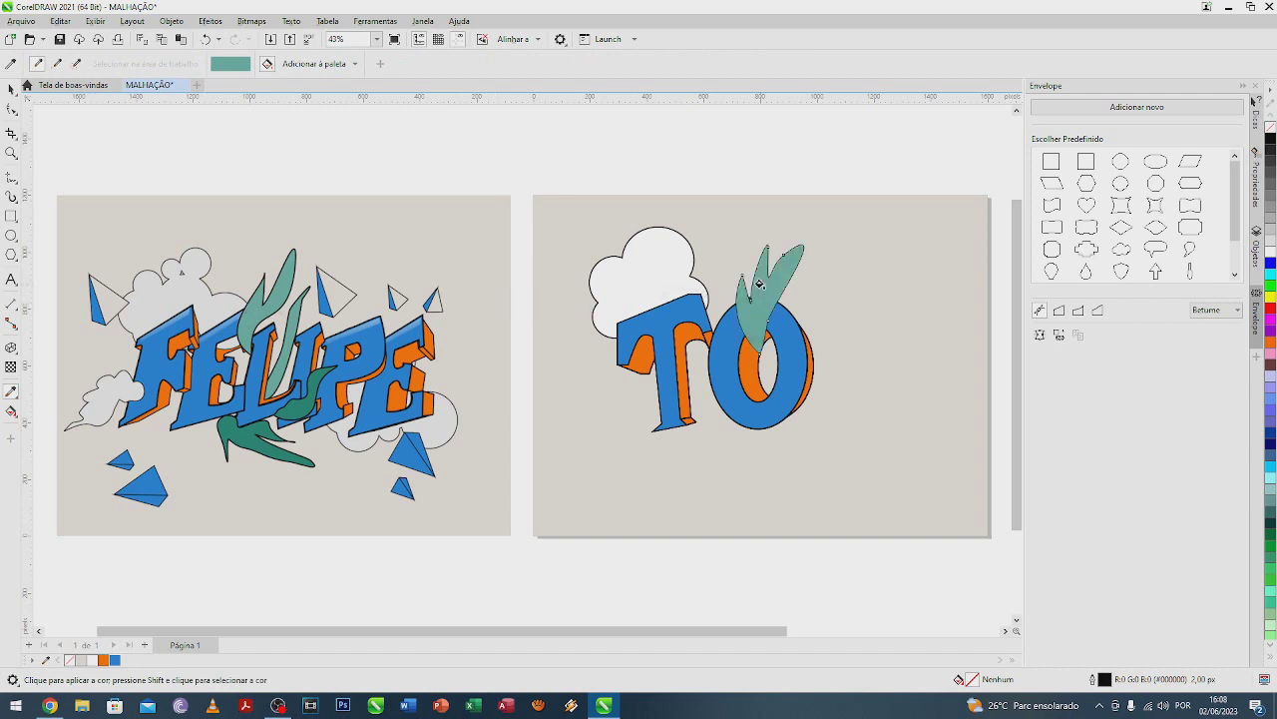
left_click(10, 88)
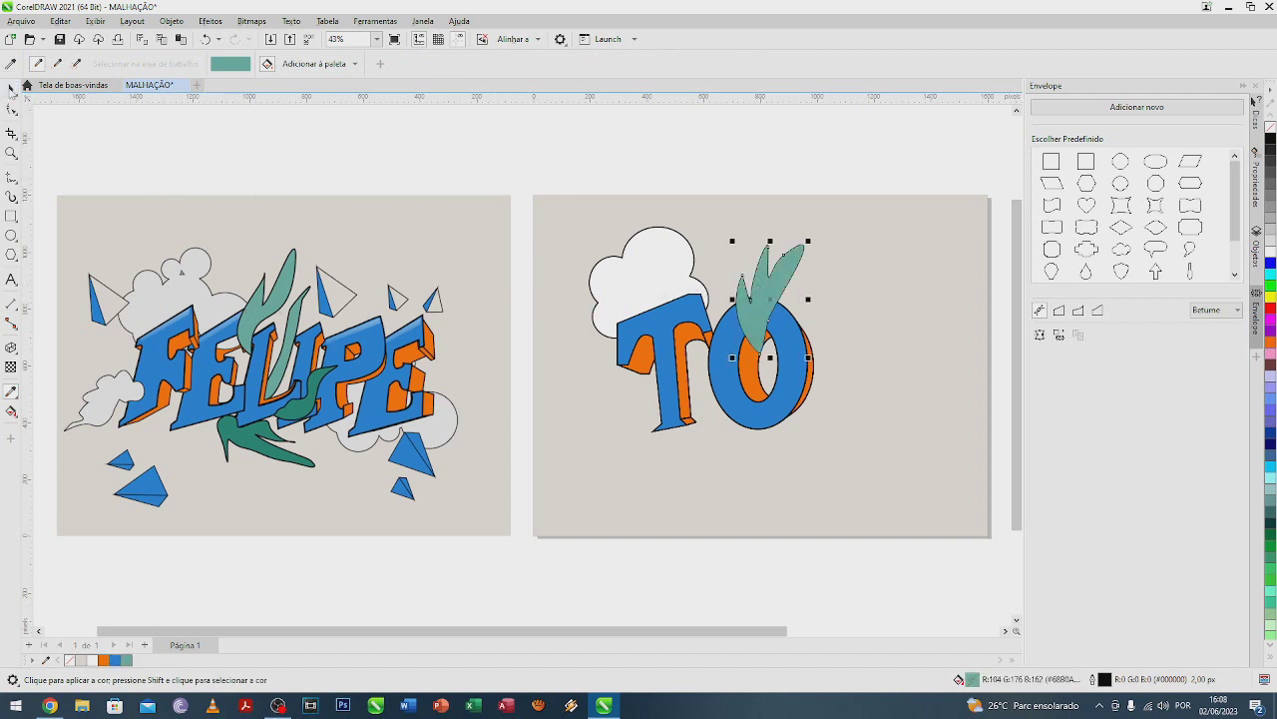
left_click(416, 64)
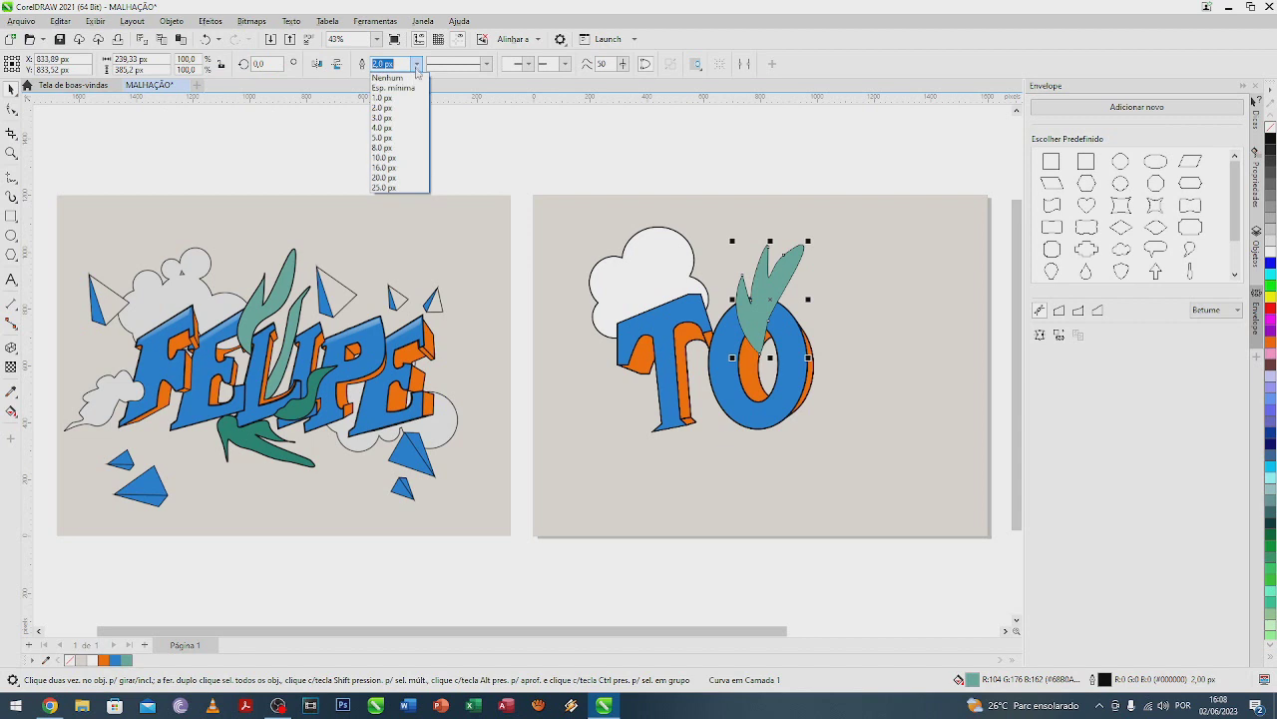
left_click(402, 139)
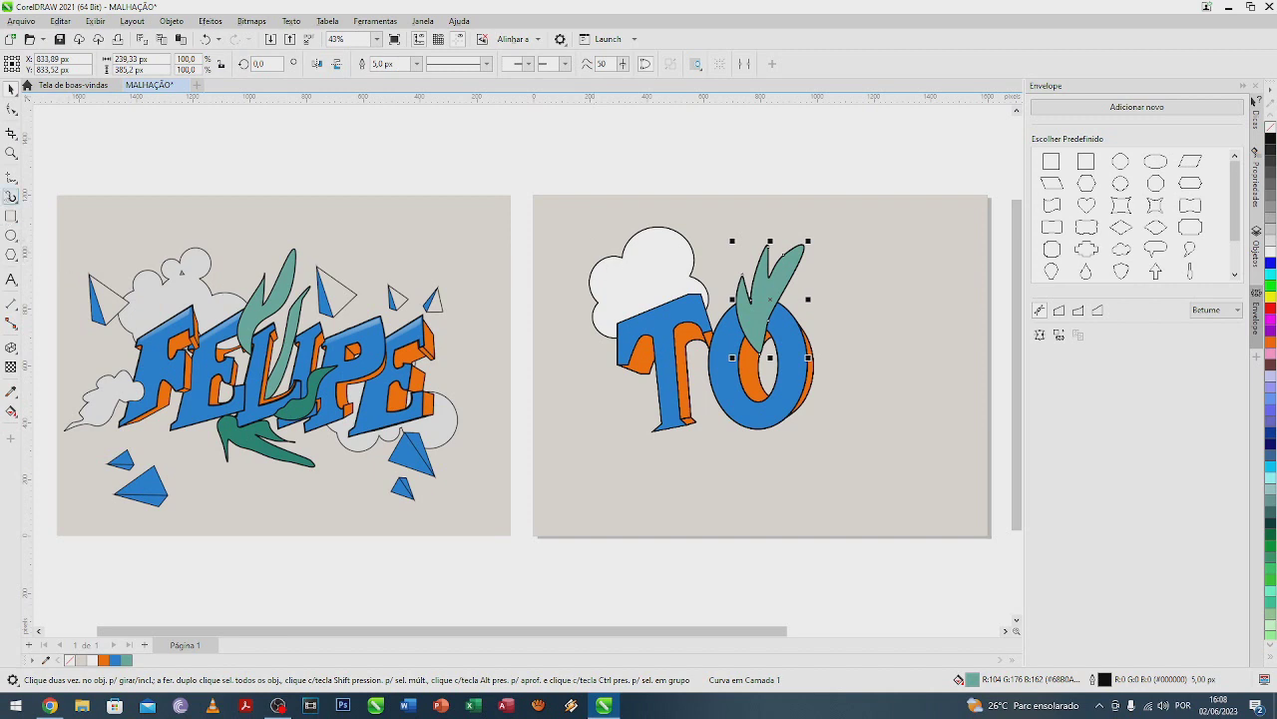
Step: Draw a freehand leaf about 388 × 241 px below the T and O, with the same light green fill and a 5 px outline
left_click(10, 176)
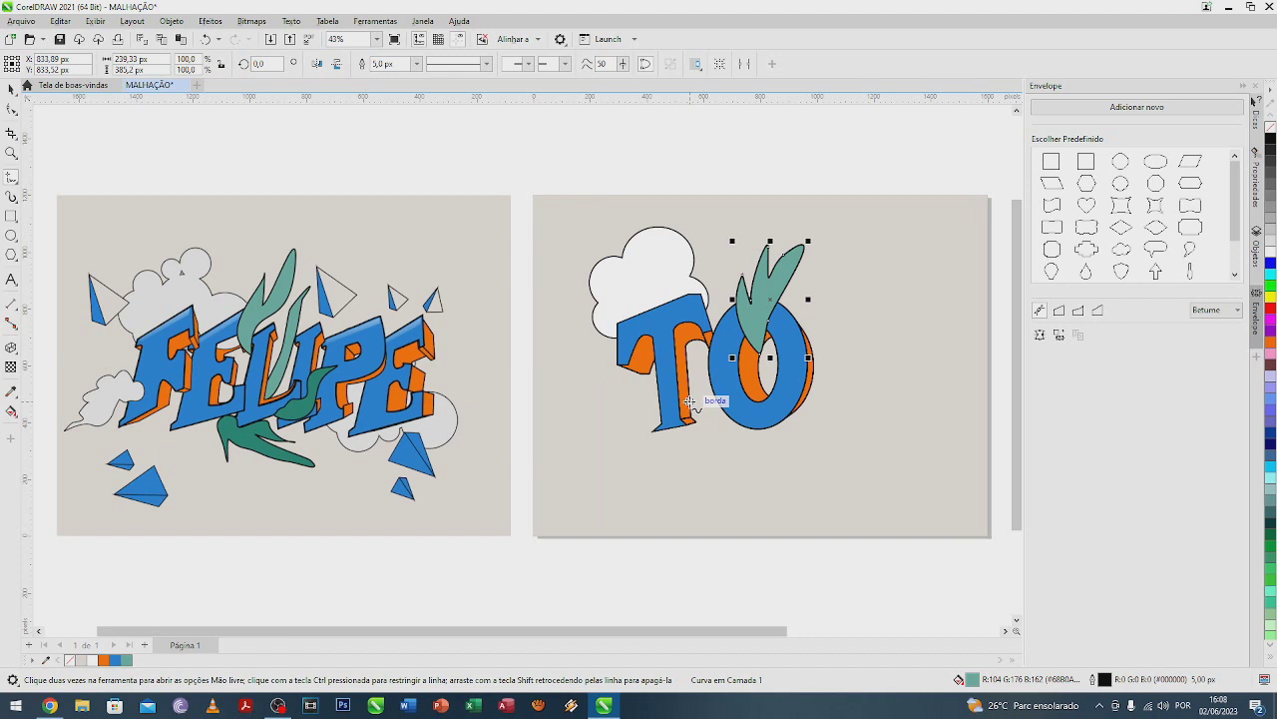
mouse_move(690, 401)
left_mouse_down()
mouse_move(696, 444)
mouse_move(723, 439)
mouse_move(736, 461)
mouse_move(776, 465)
mouse_move(793, 453)
mouse_move(734, 430)
mouse_move(690, 404)
left_mouse_up()
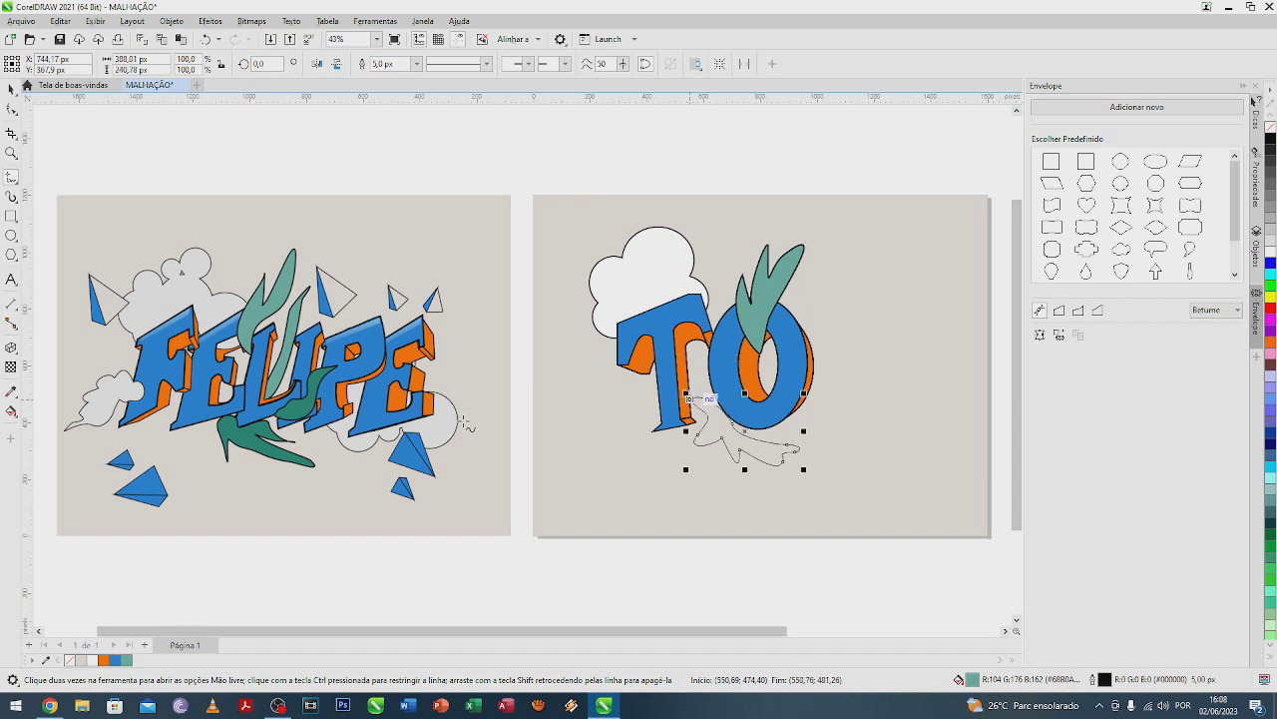
left_click(126, 661)
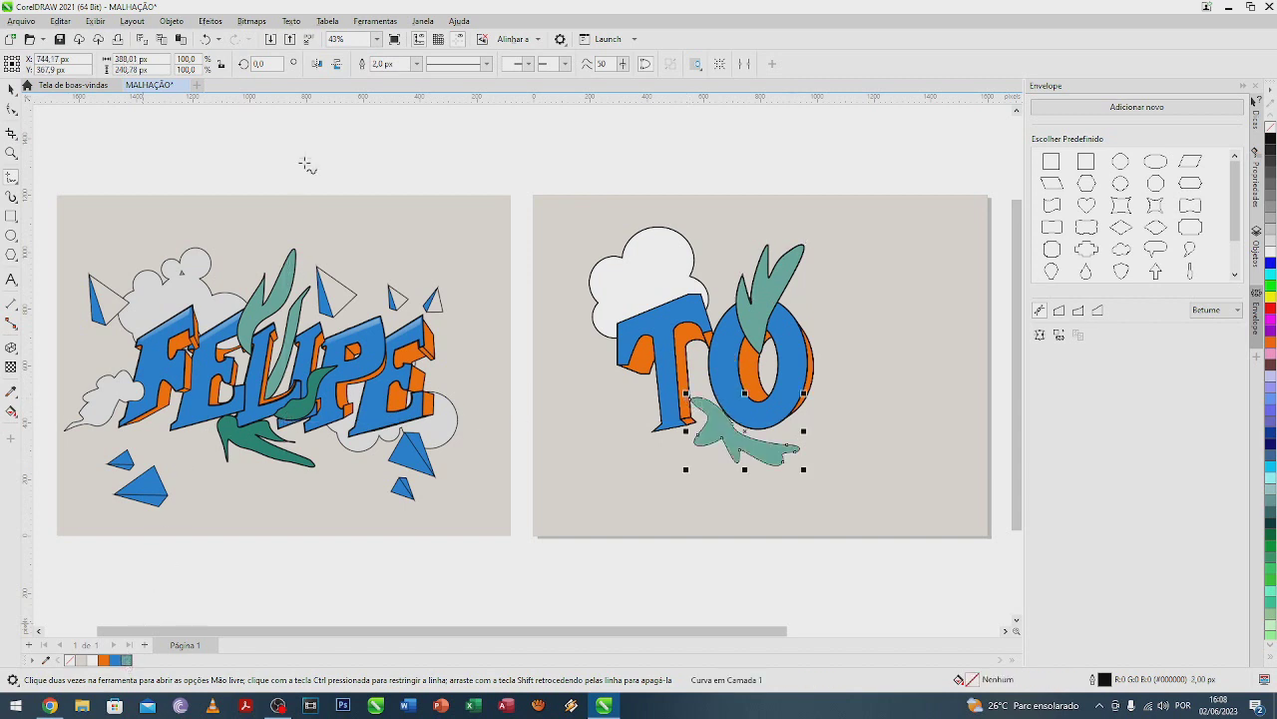
left_click(416, 63)
left_click(398, 143)
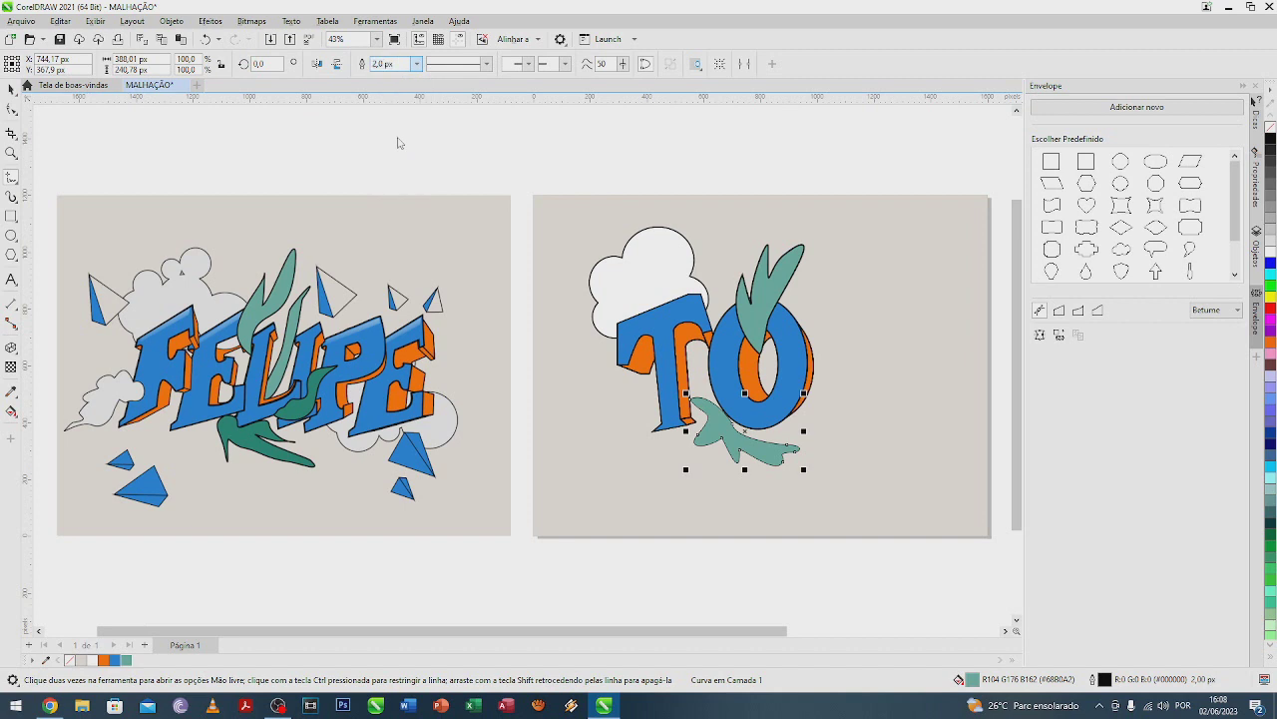
left_click(11, 89)
Step: Draw a closed Bézier outline of a serifed letter M beside the O, about 447 × 483 px
left_click(12, 180)
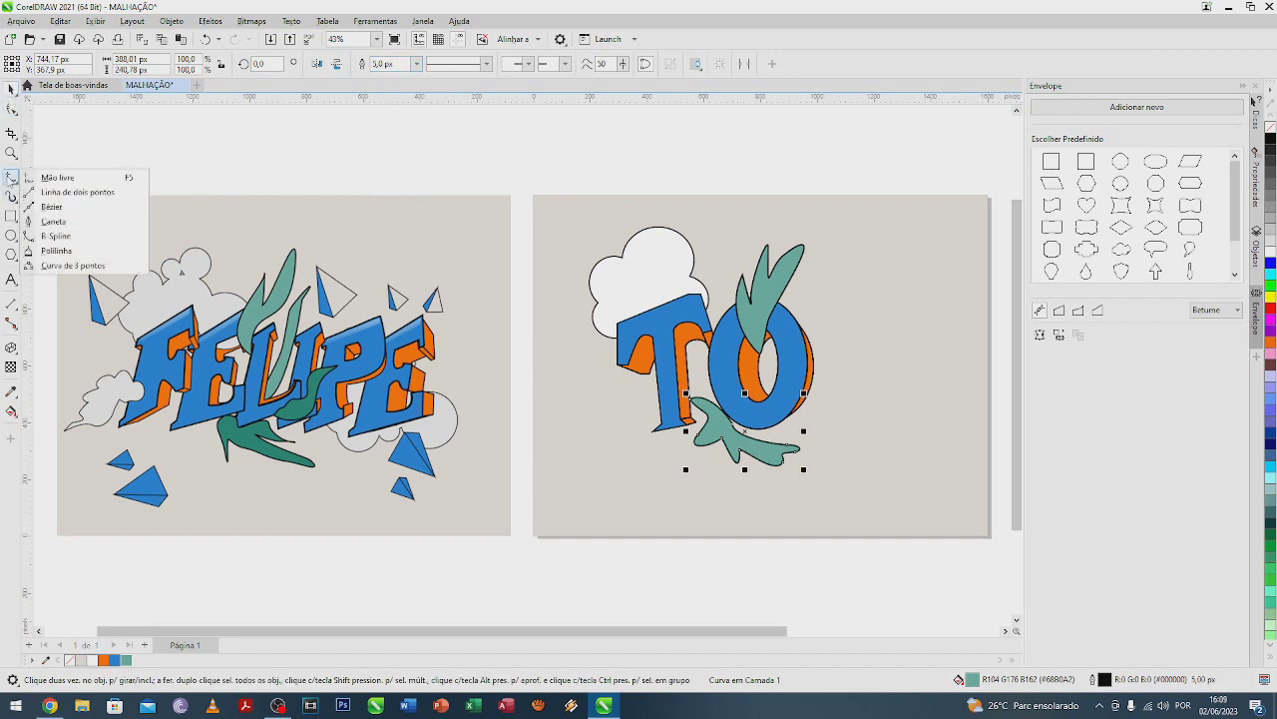
left_click(48, 207)
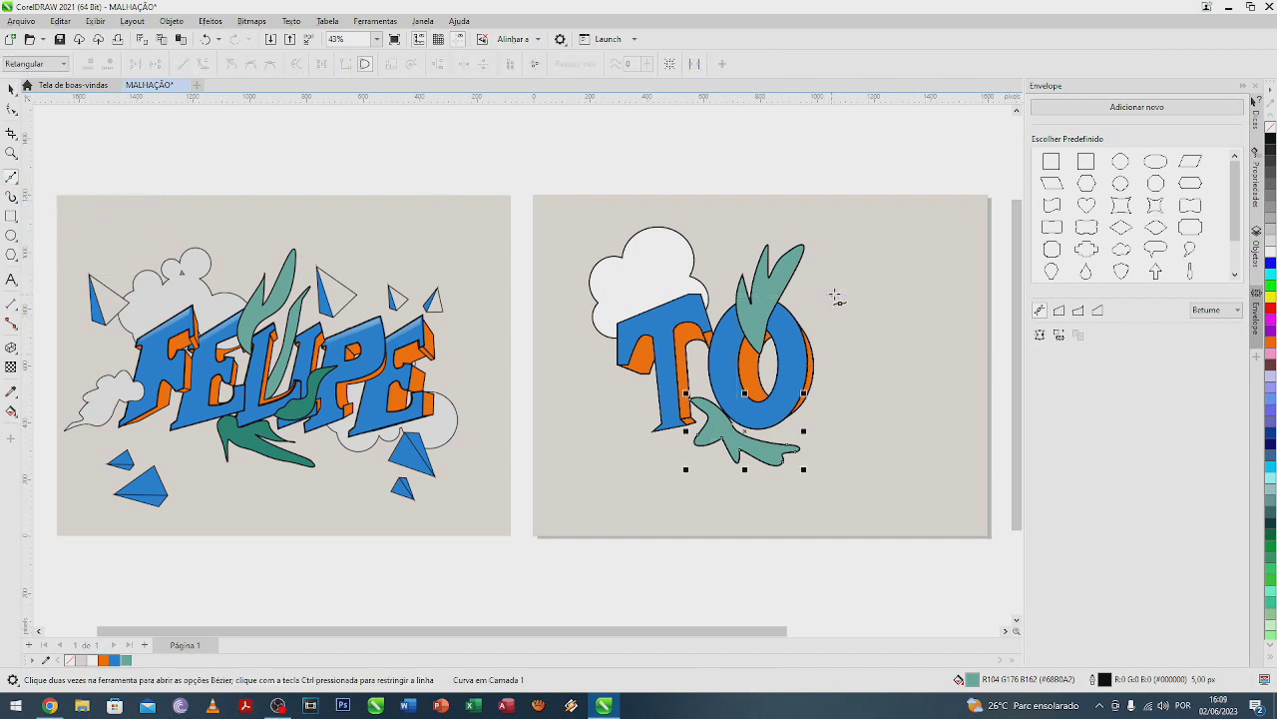
left_click(813, 295)
left_click(822, 315)
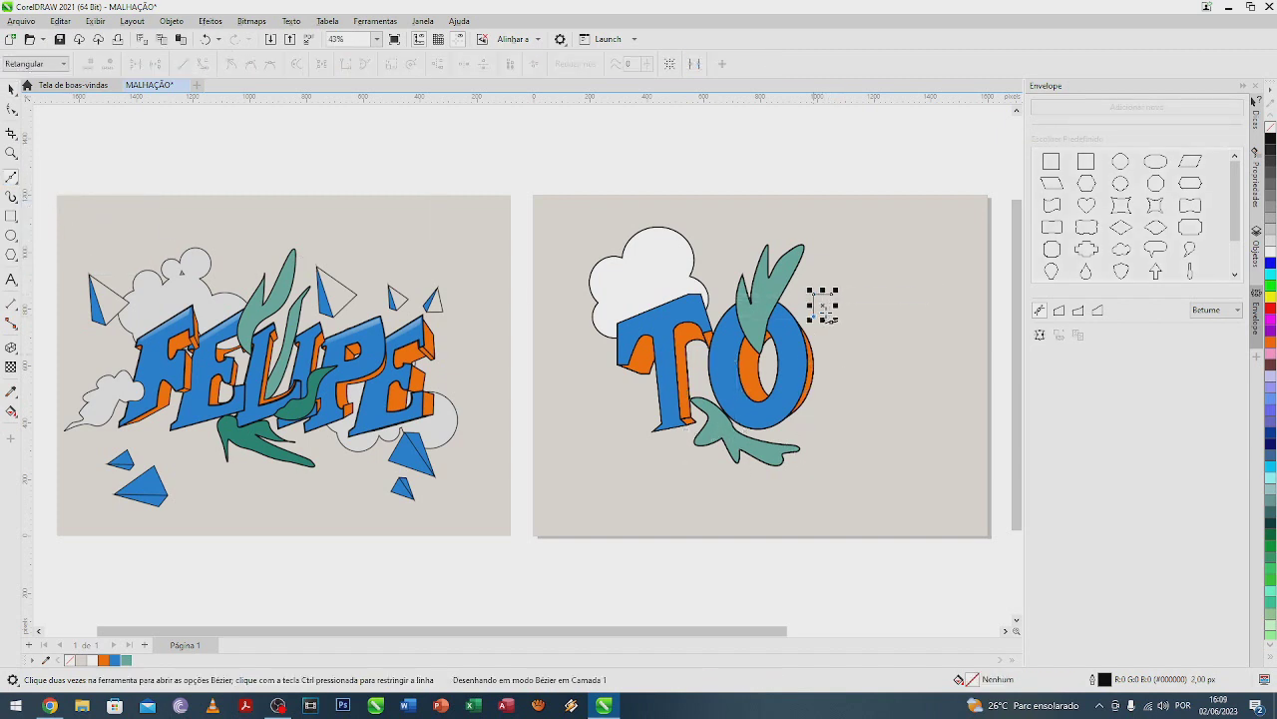
left_click(814, 424)
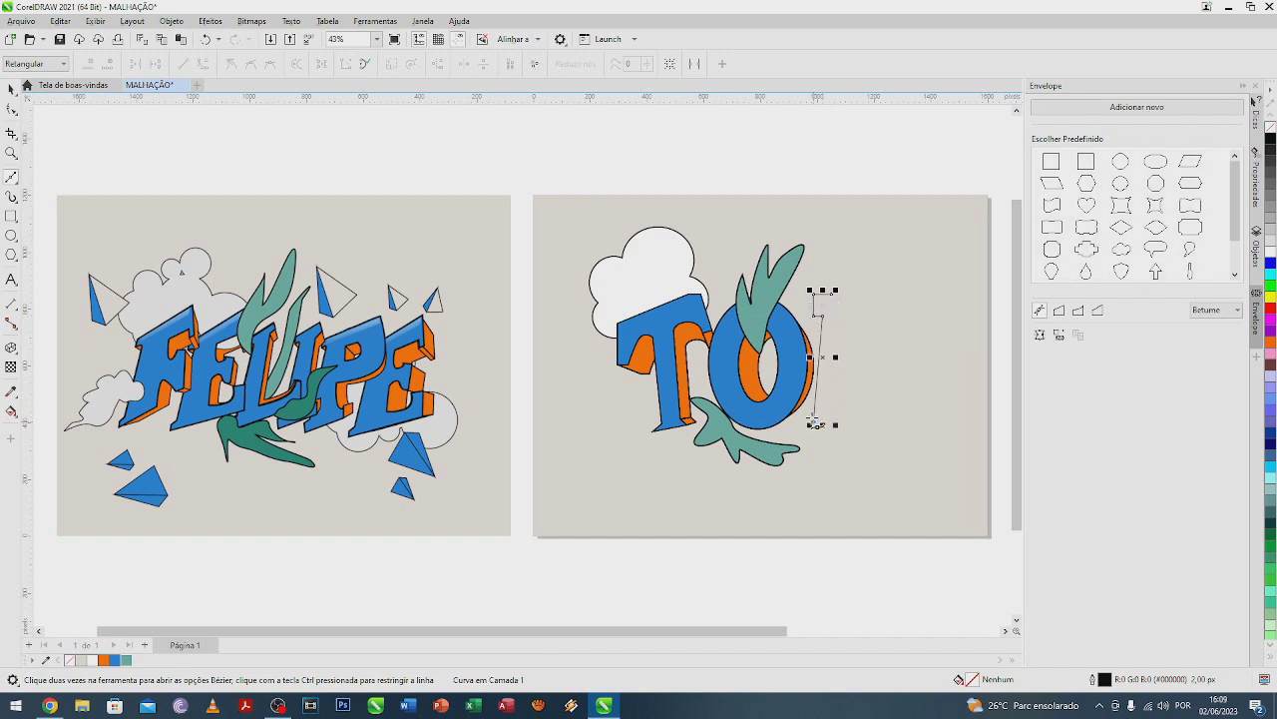
left_click(802, 424)
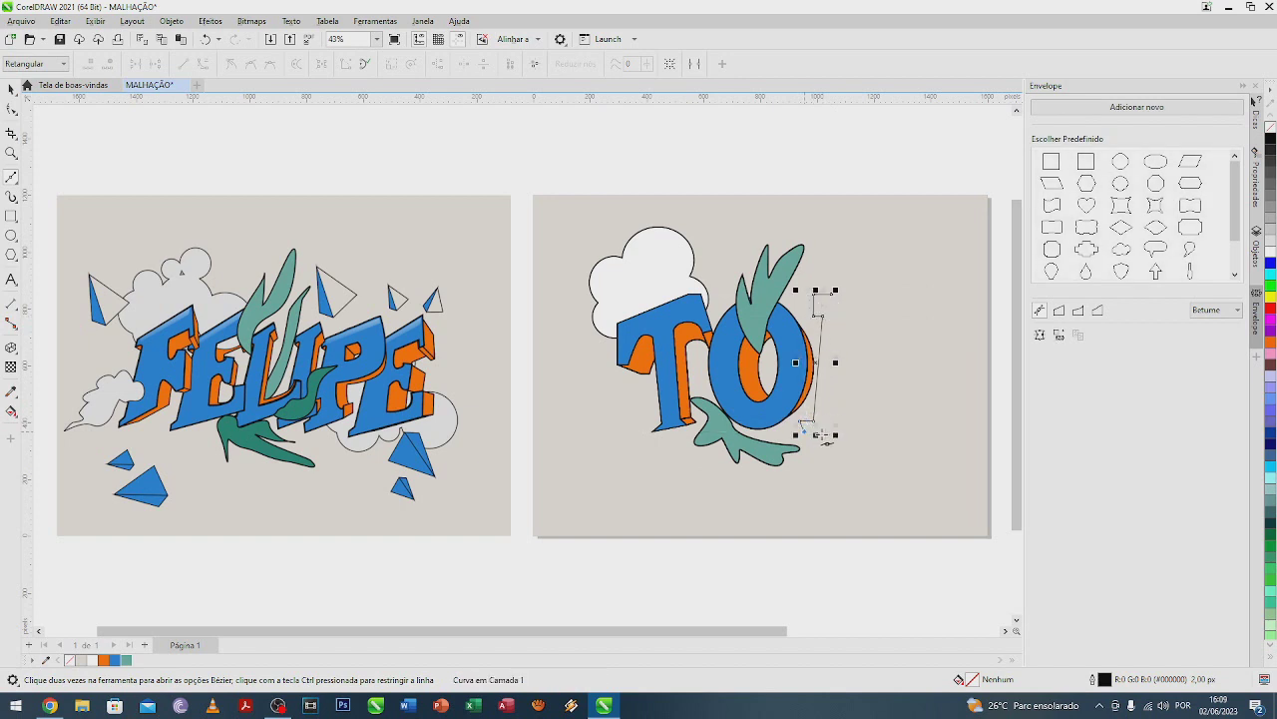
left_click(844, 421)
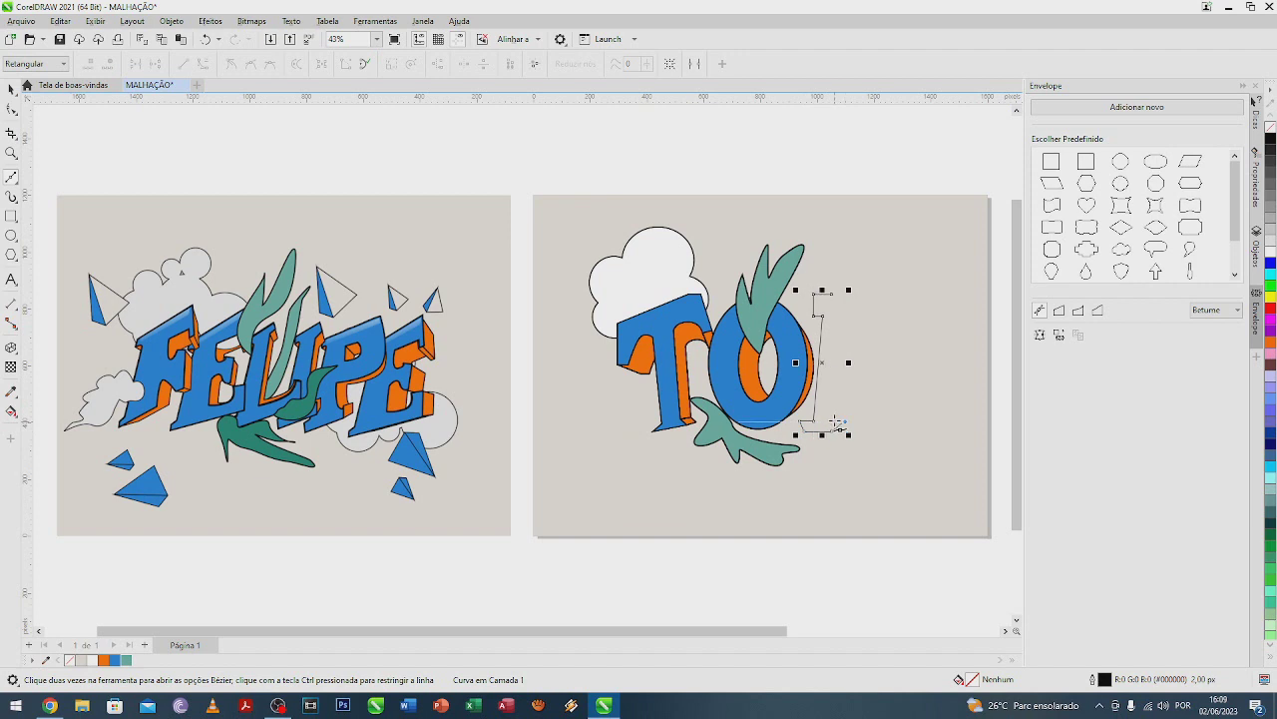
left_click(847, 360)
left_click(864, 421)
left_click(891, 356)
left_click(898, 421)
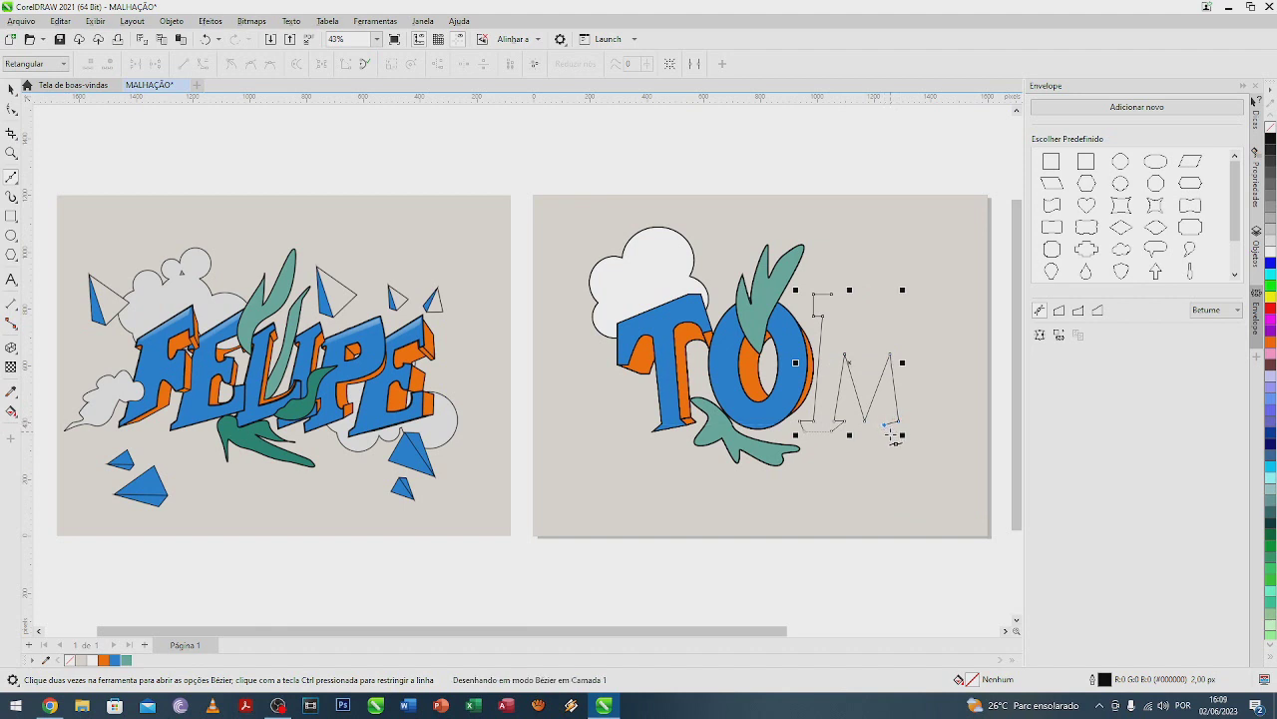
left_click(925, 430)
left_click_drag(927, 419, 922, 421)
left_click(904, 315)
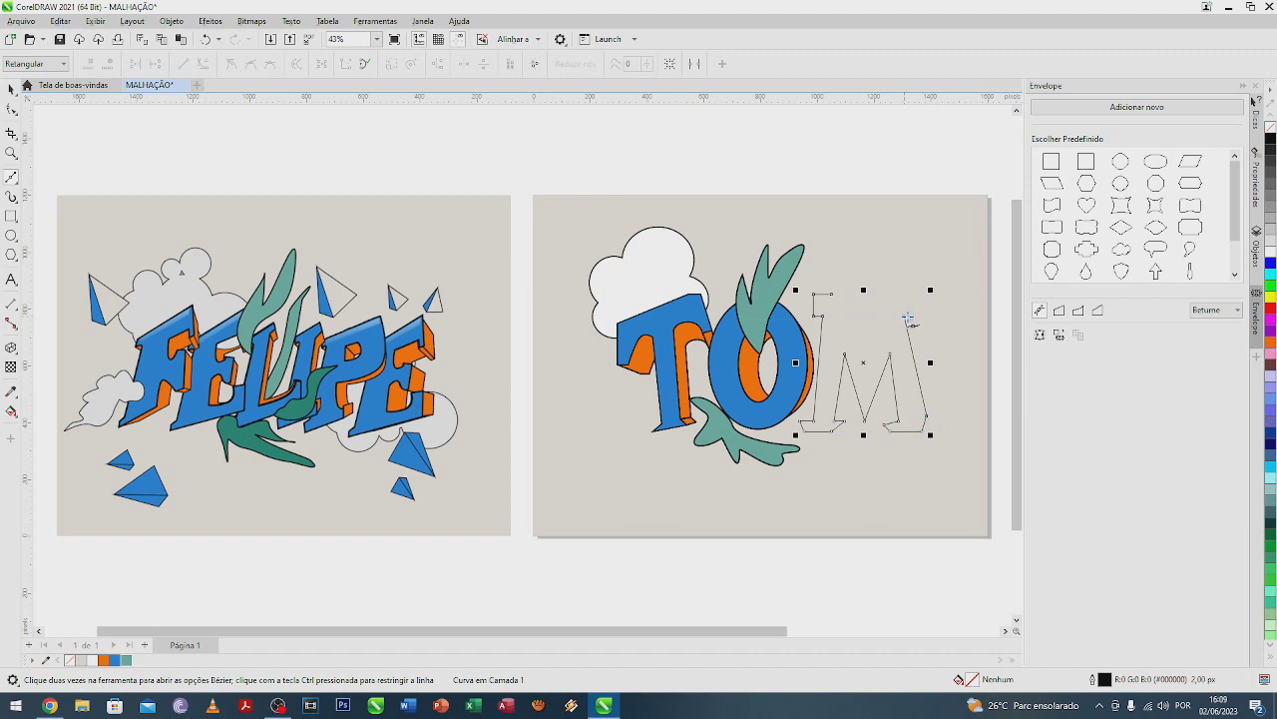
left_click(920, 292)
left_click(864, 344)
left_click(837, 296)
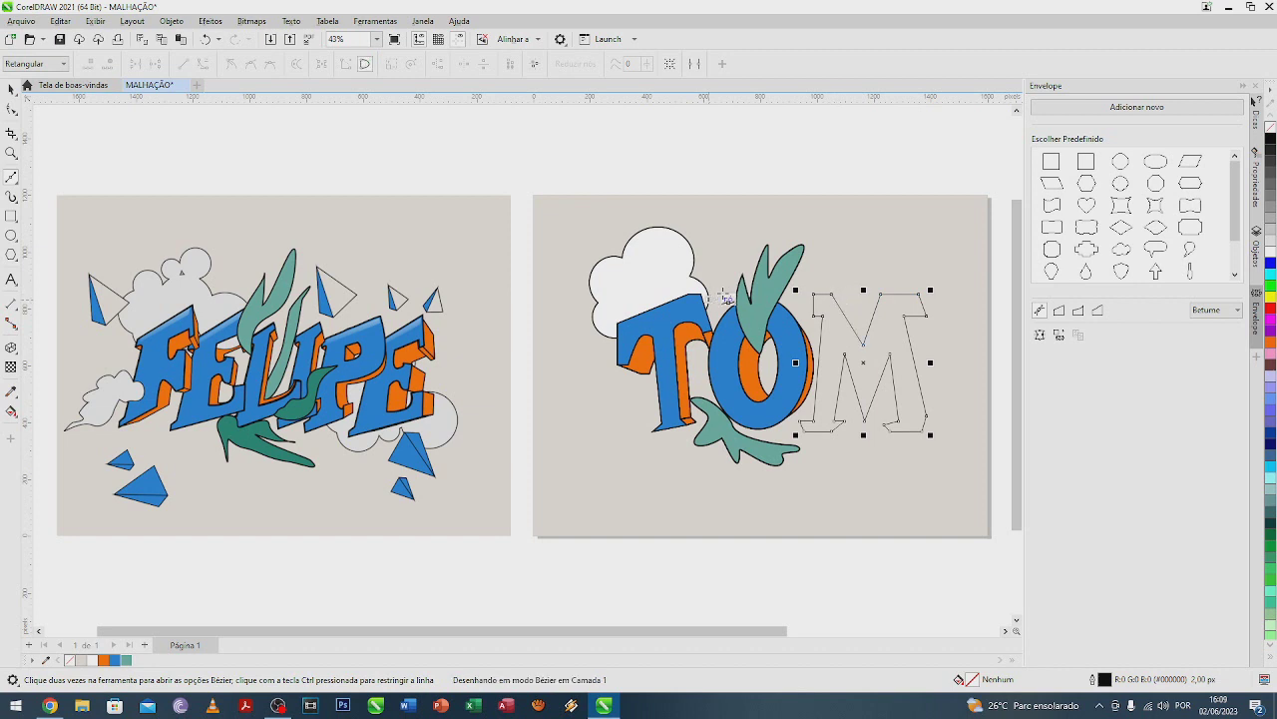
left_click(11, 90)
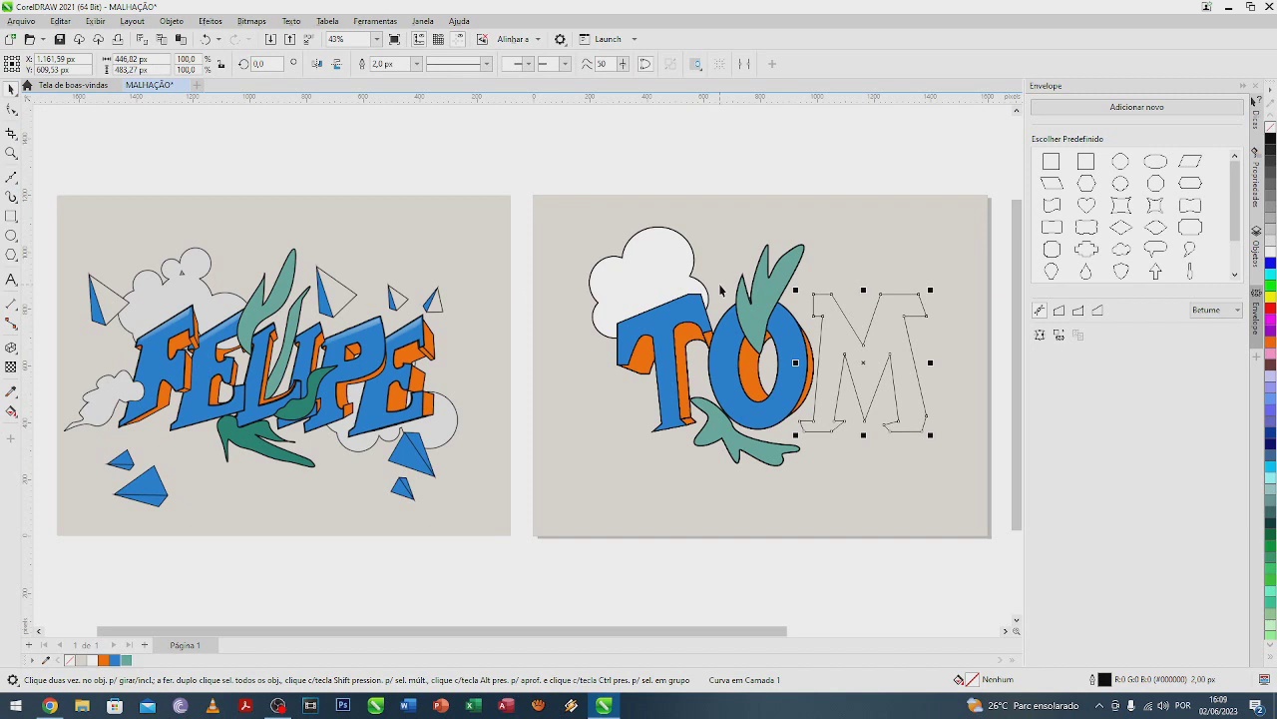
Step: Place a duplicate of the M outline above the page and fill the original M with the palette orange
left_click_drag(860, 349, 906, 171)
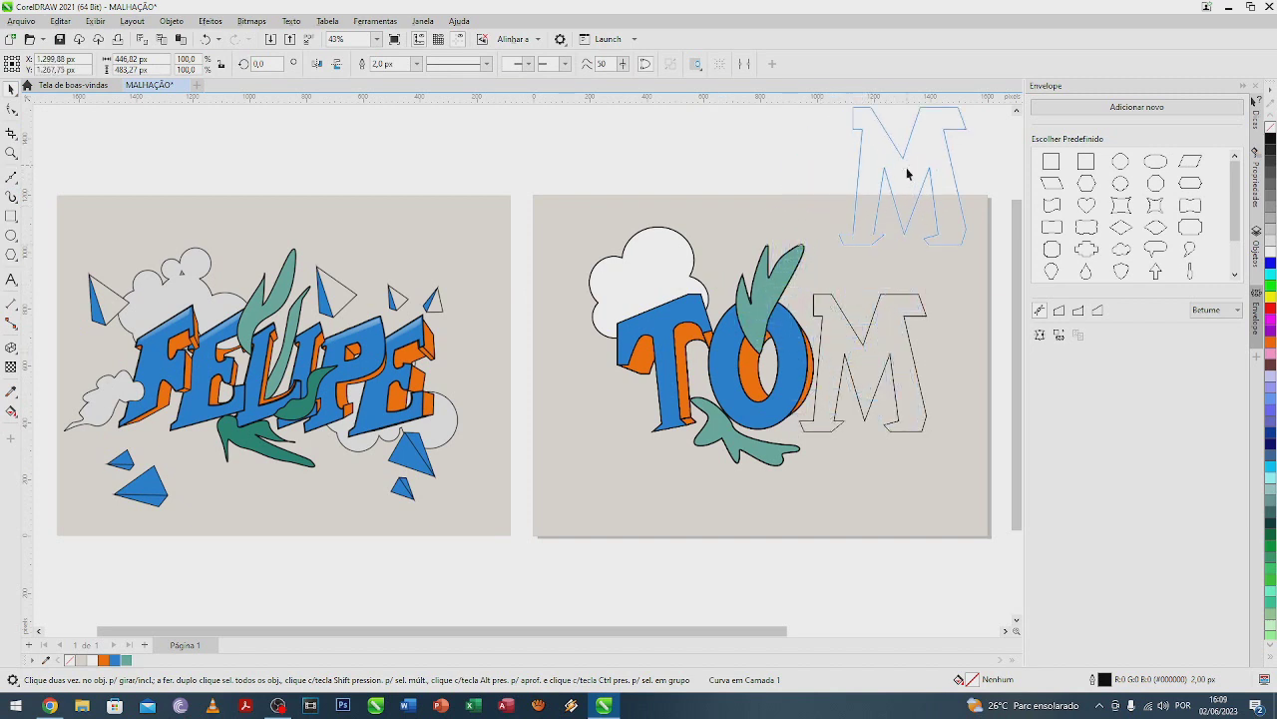
left_click(886, 342)
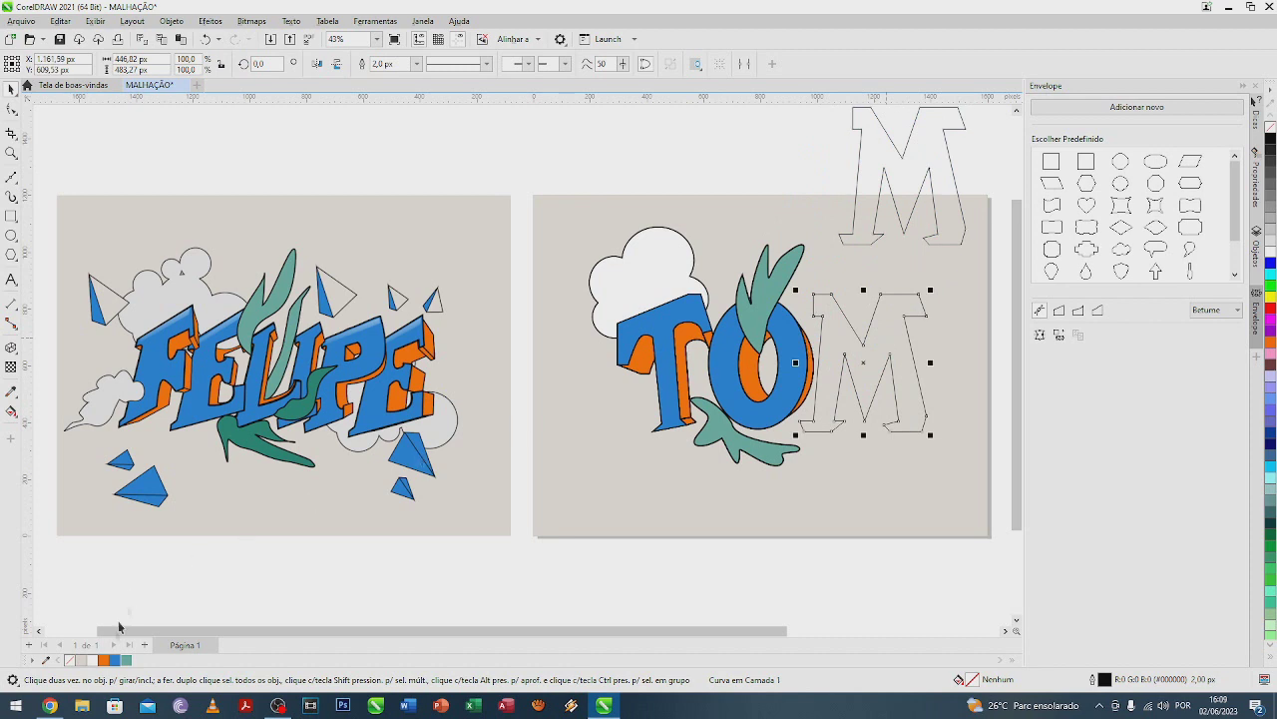
left_click(103, 659)
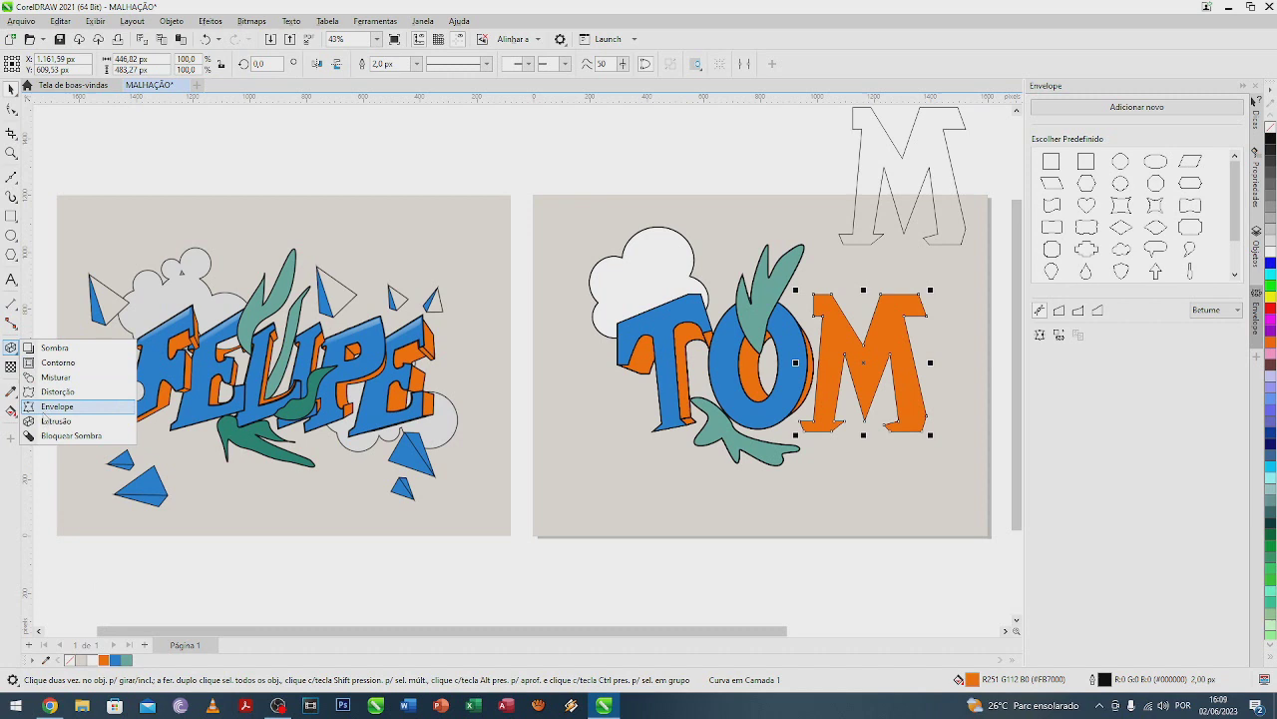
Step: Try extruding the orange M toward its lower right and undo the extrusion
left_click(39, 418)
left_click_drag(898, 345, 955, 384)
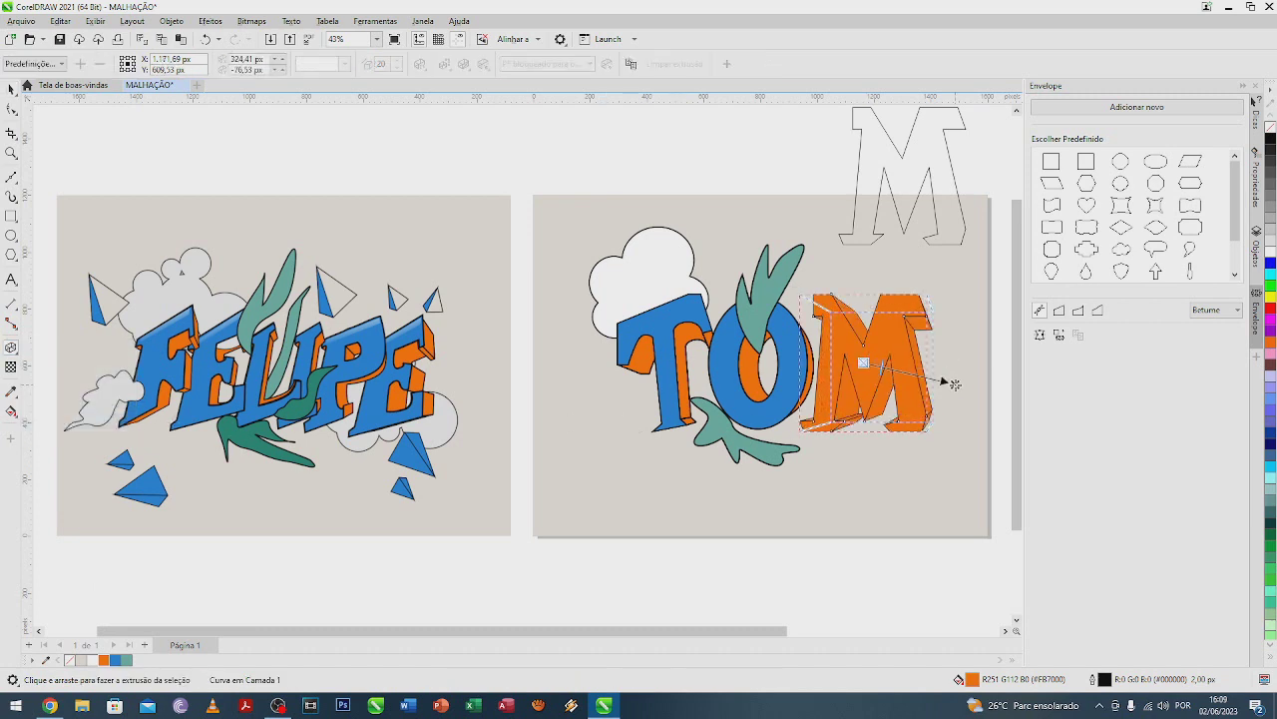
left_click(11, 89)
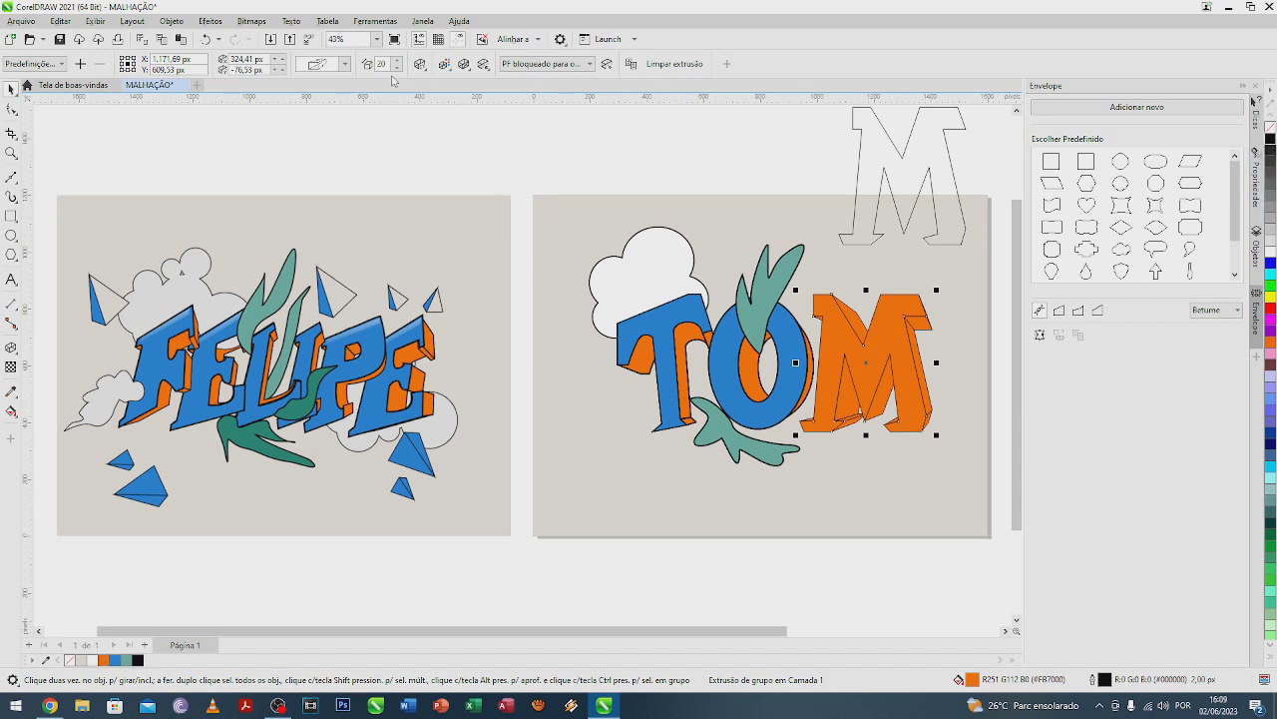
key("ctrl+z")
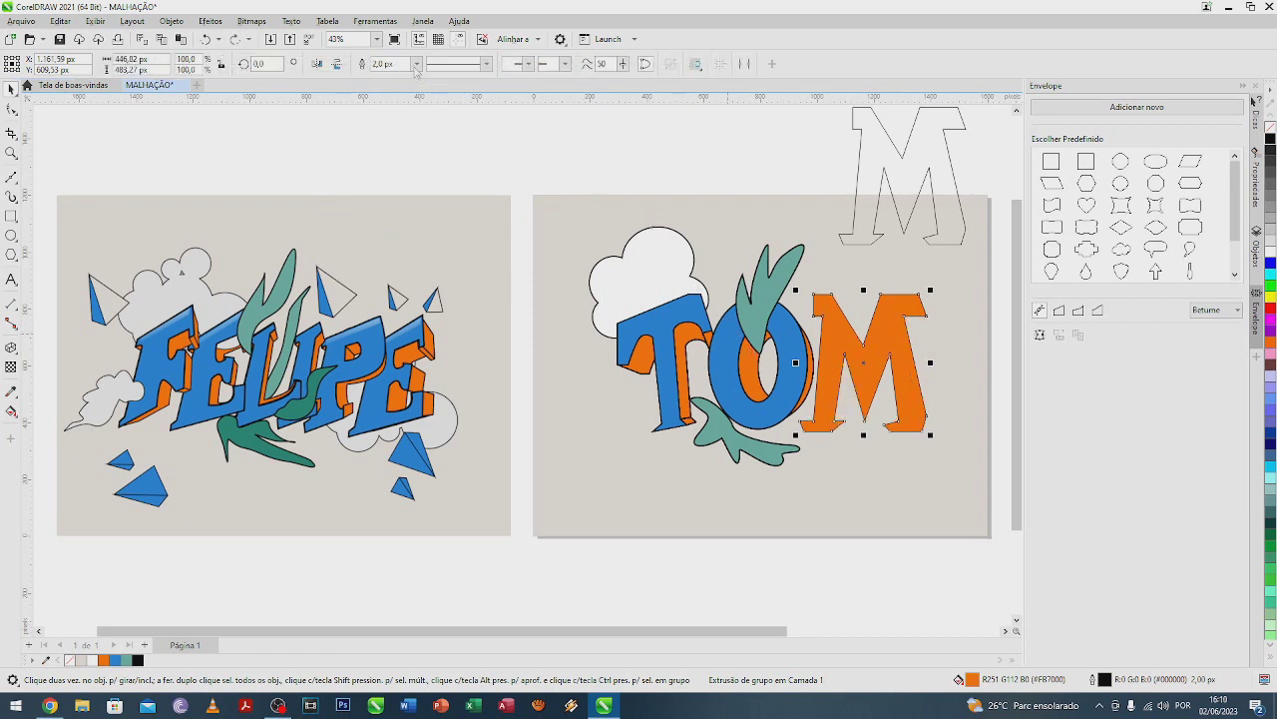
Step: Give the orange M a 5 px outline and extrude it with the vanishing point just beyond its right side
left_click(416, 64)
left_click(397, 146)
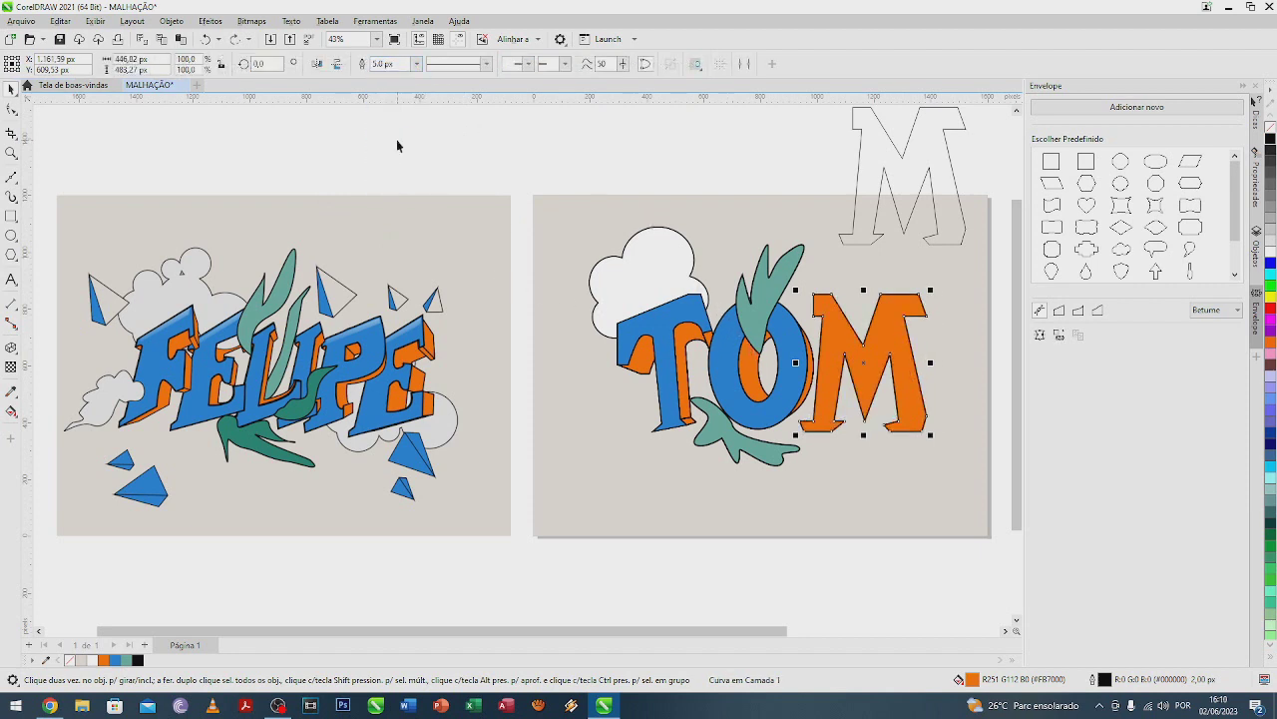
left_click(11, 347)
left_click_drag(862, 362, 941, 357)
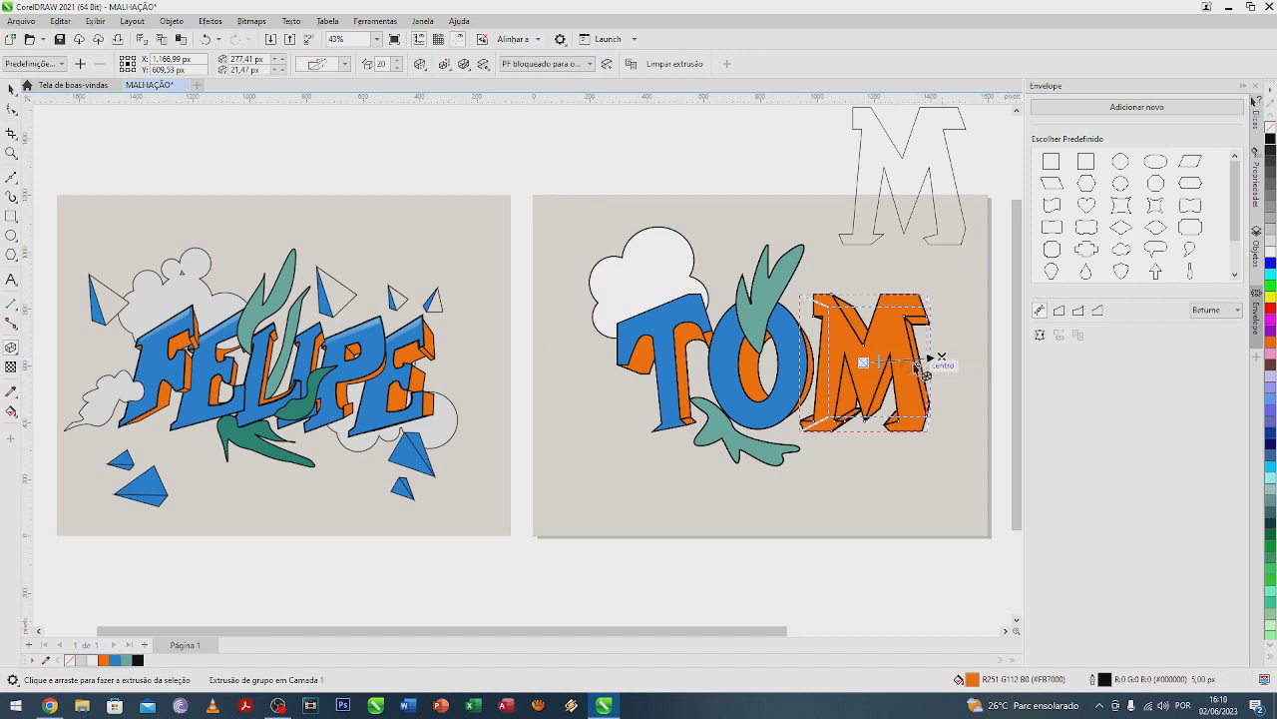
Step: Align the duplicate M exactly with the extruded M's front face and fill it with the palette blue
left_click(11, 88)
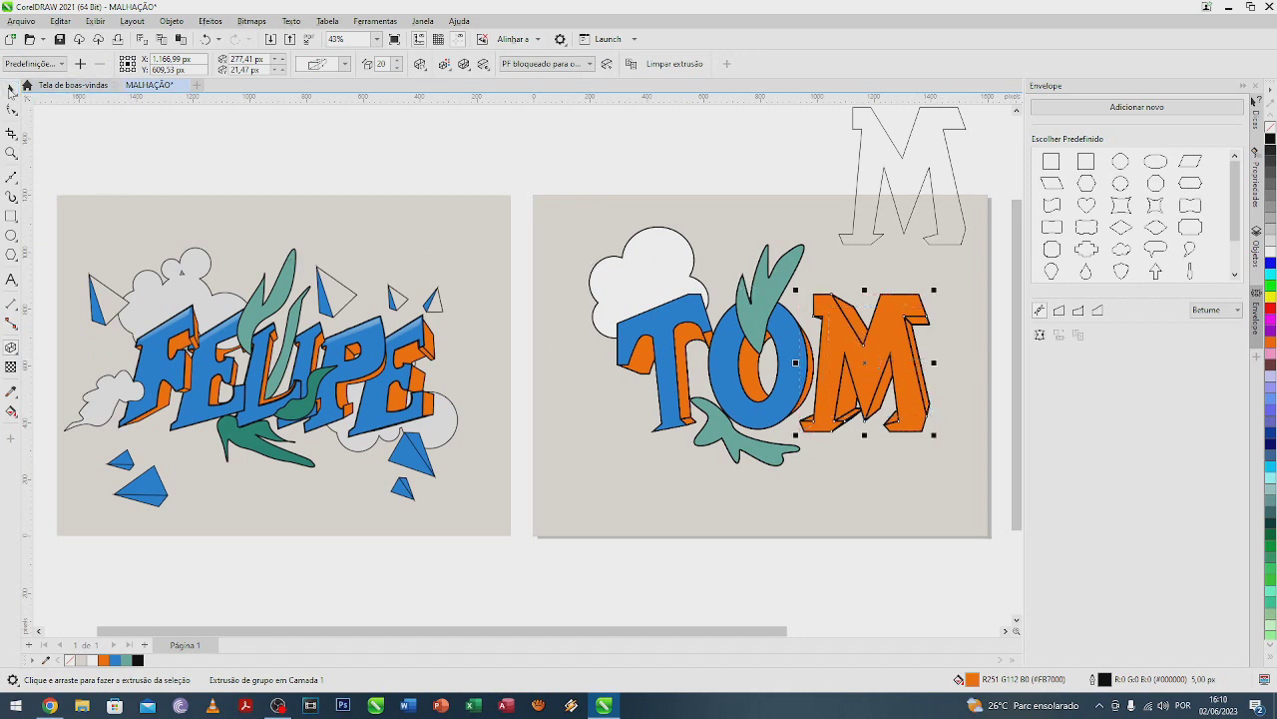
left_click_drag(920, 171, 883, 332)
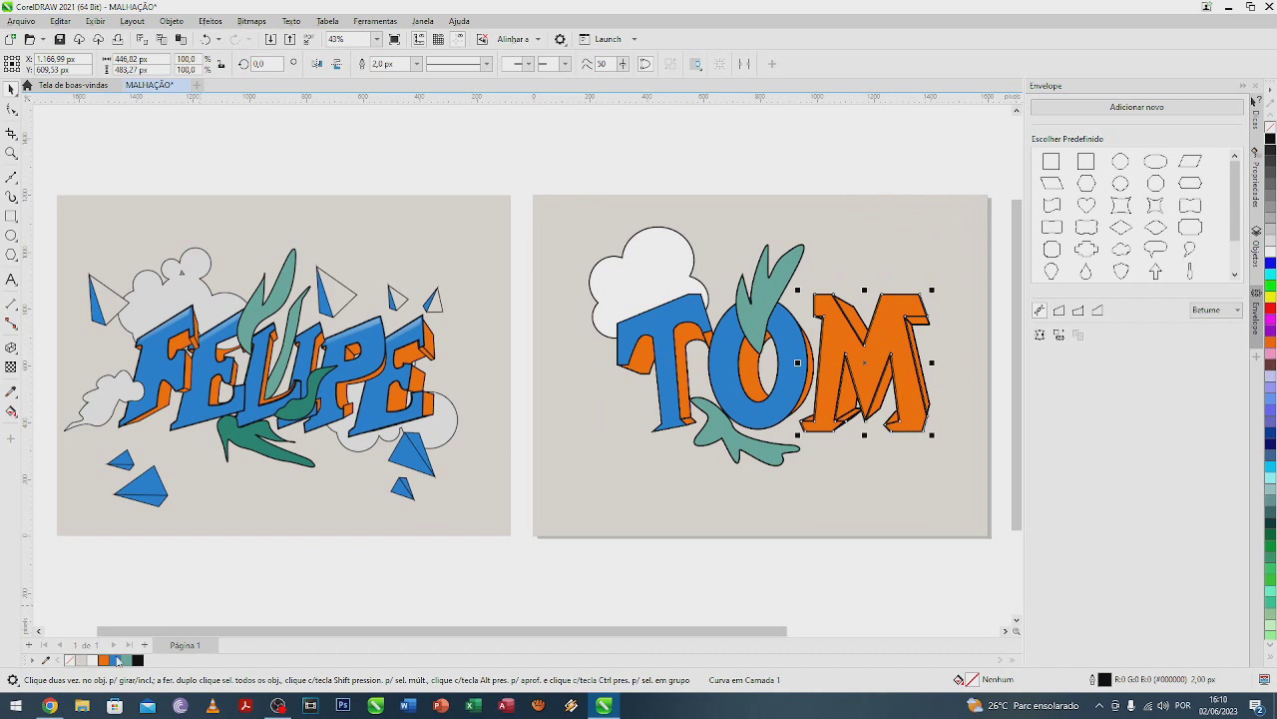
left_click(118, 660)
scroll(860, 318, "up", 2)
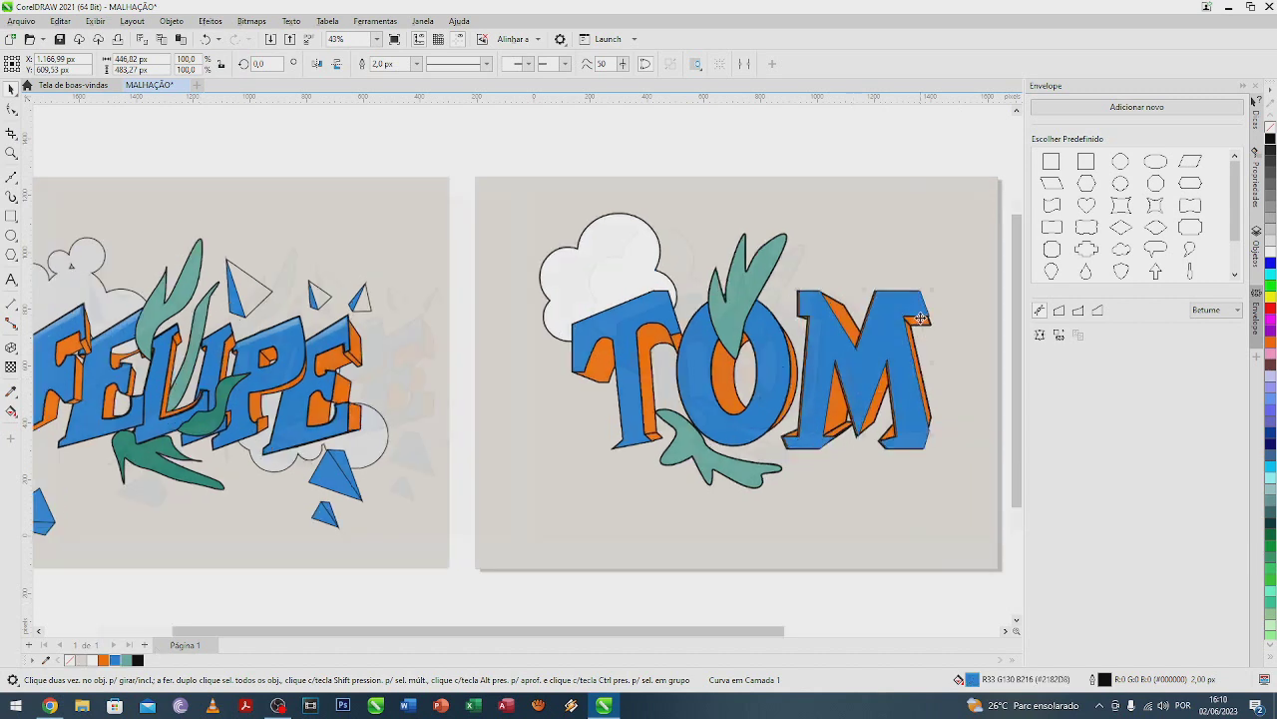
scroll(860, 318, "up", 4)
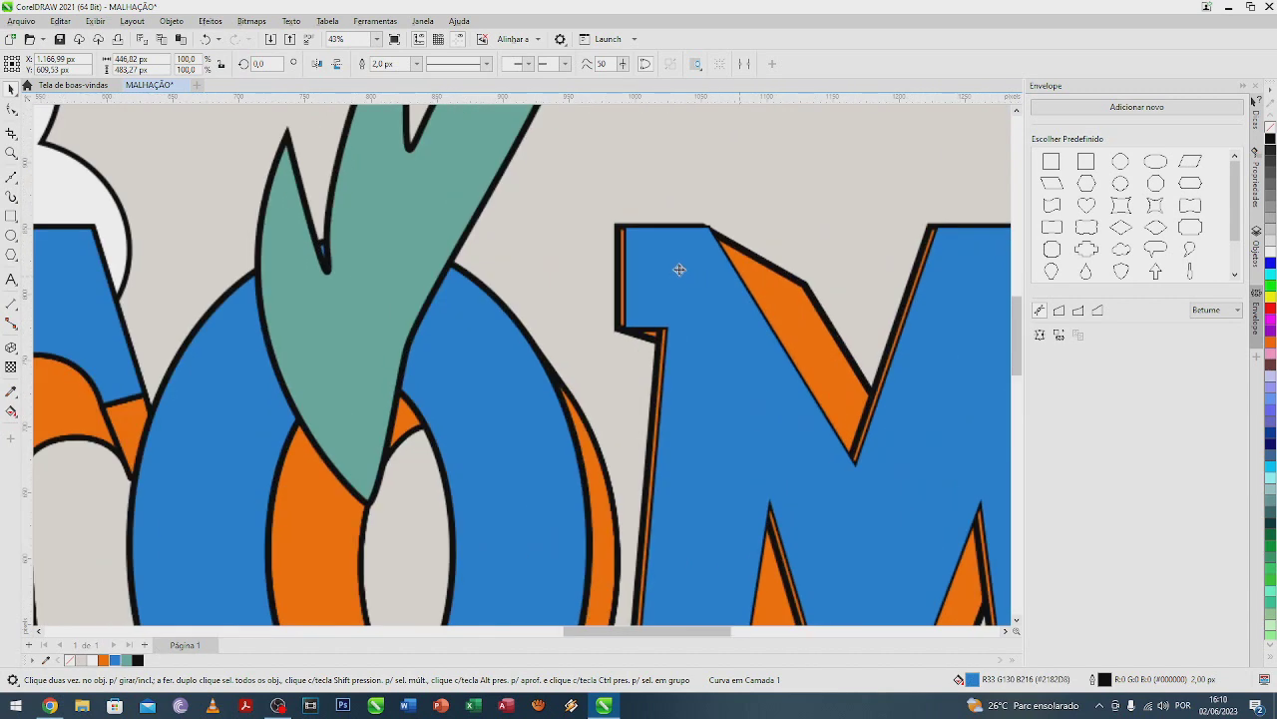
left_click_drag(676, 266, 672, 269)
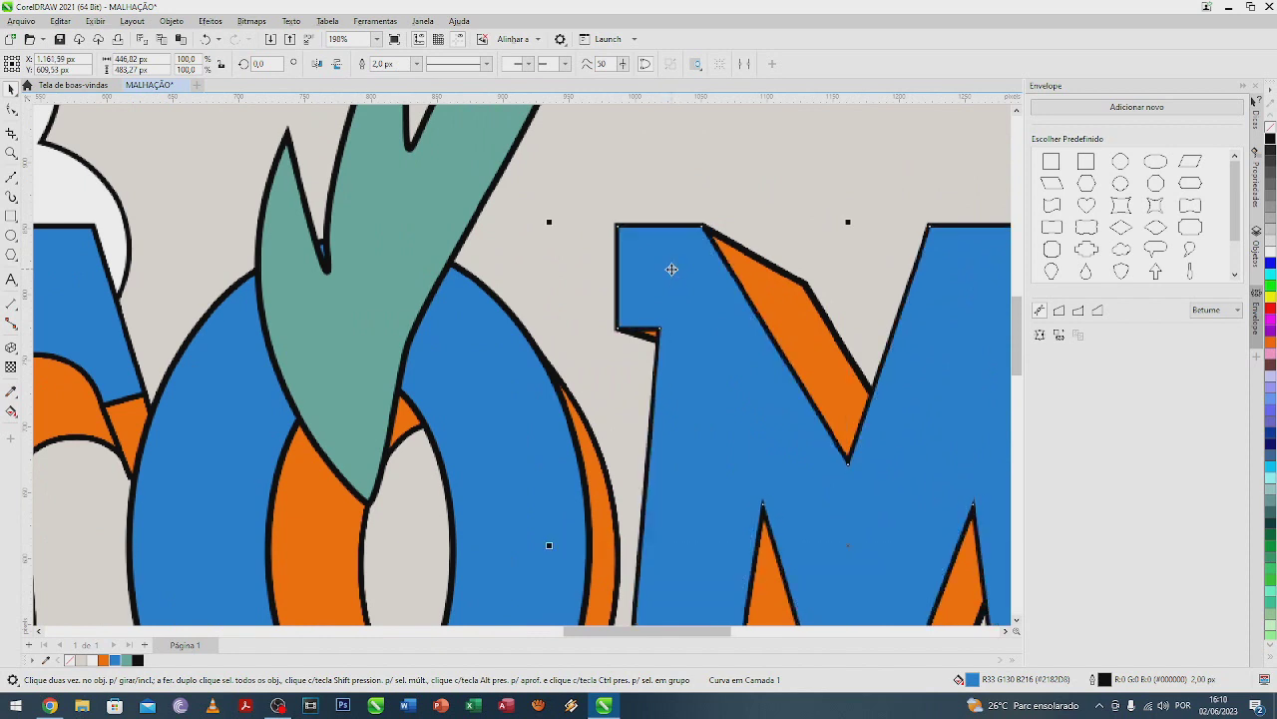
key("F4")
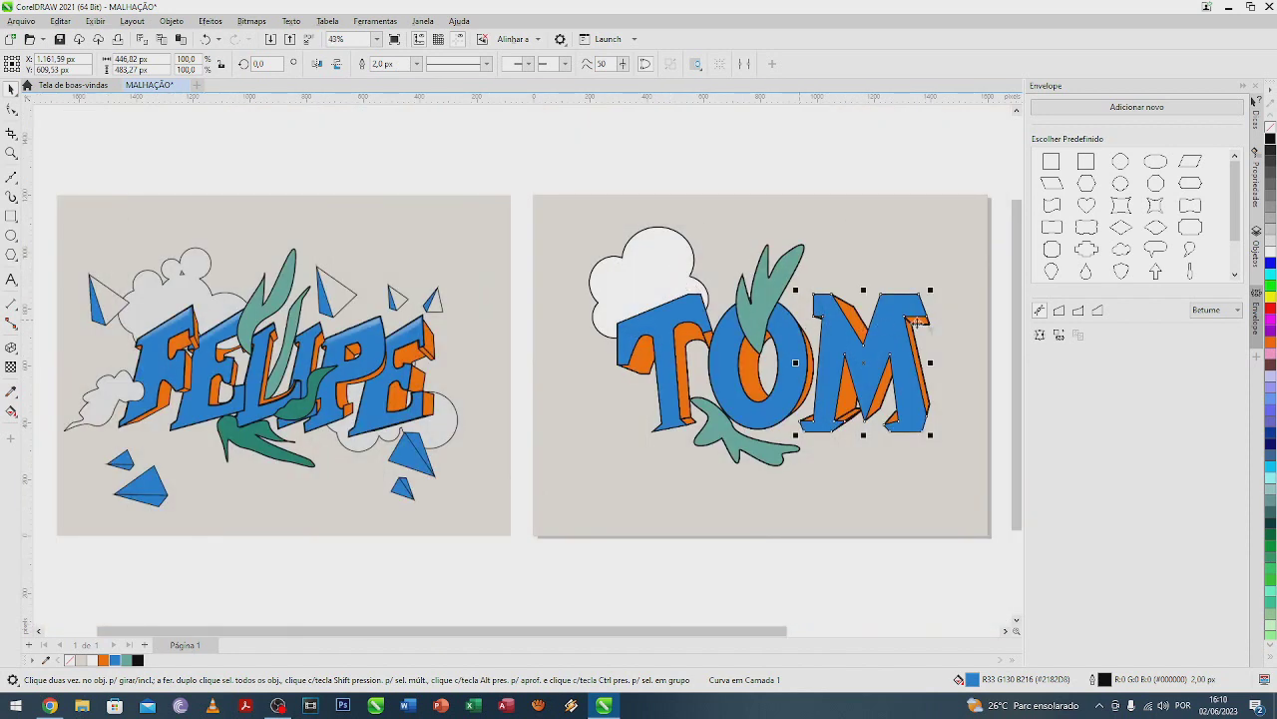
Step: Set the blue front M's outline width to 5 px and deselect it
left_click(416, 64)
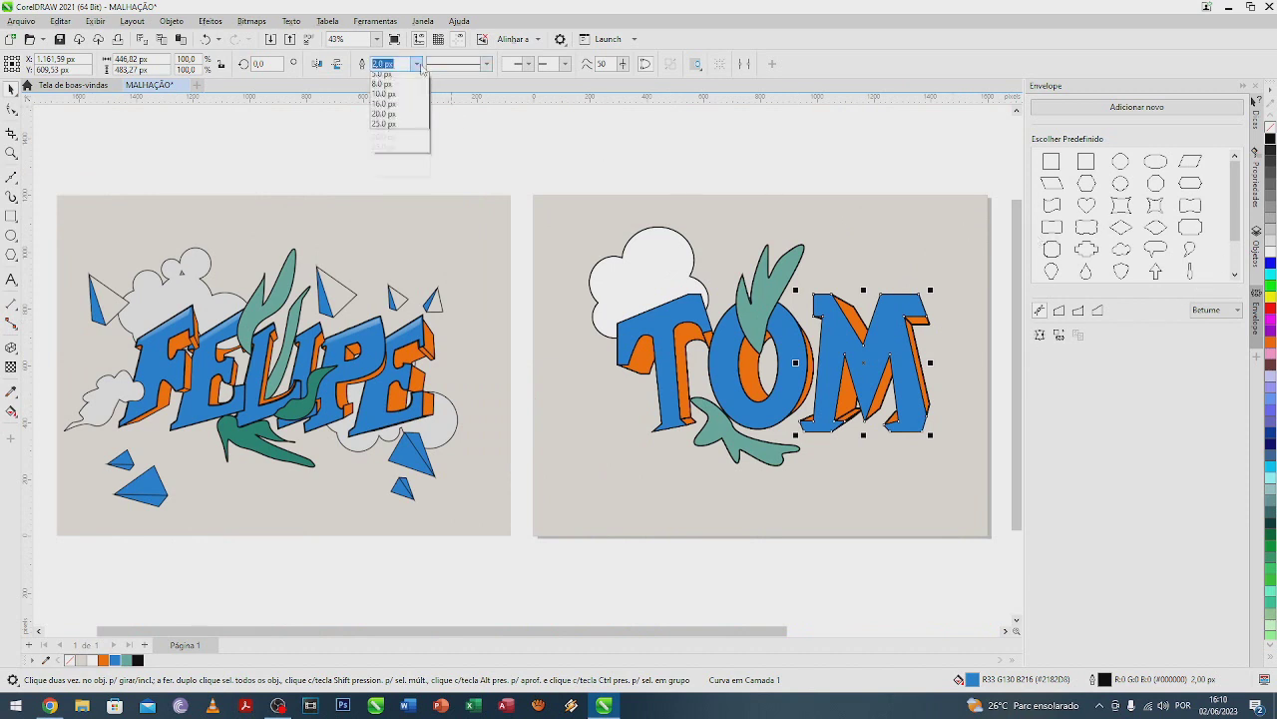
left_click(401, 138)
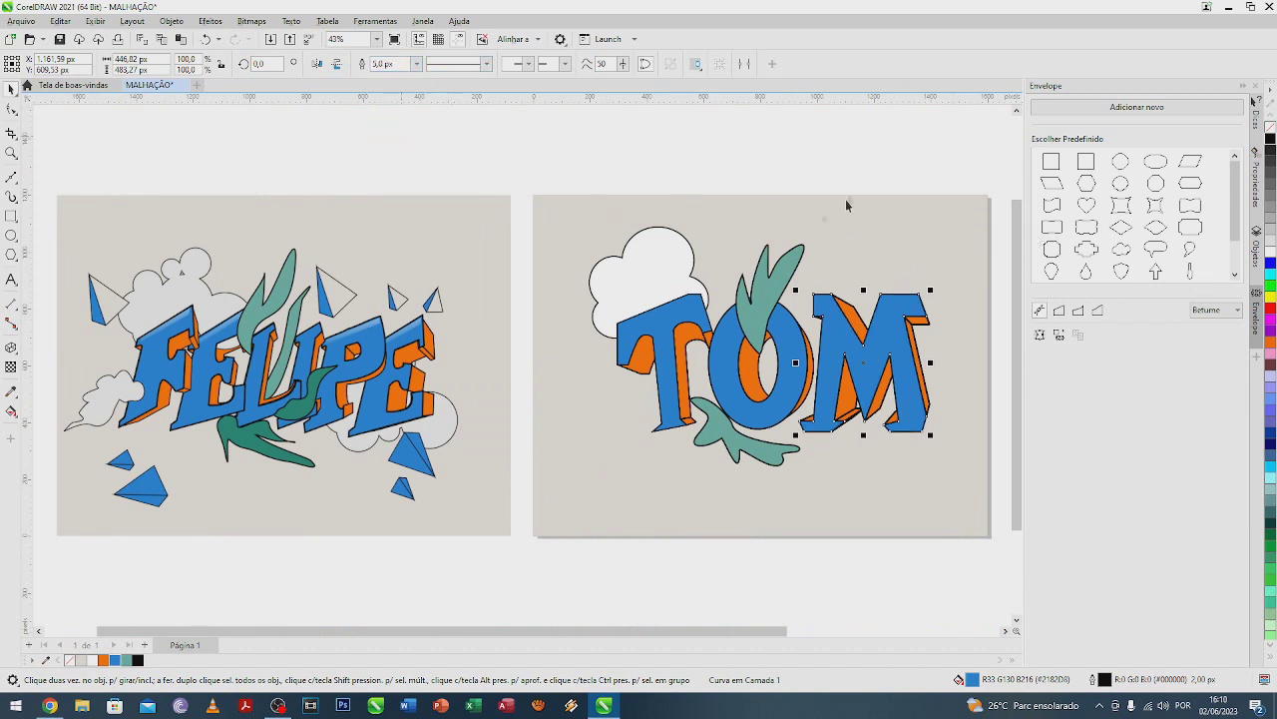
left_click(825, 161)
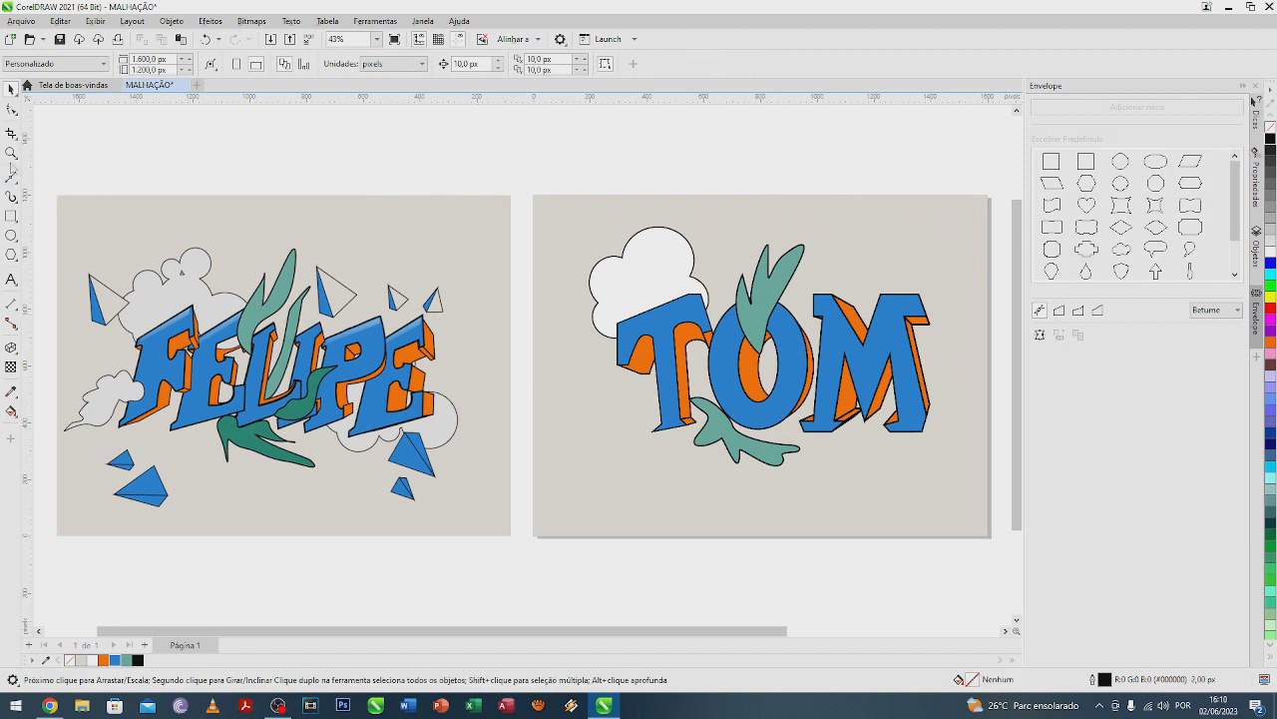
Step: Draw a closed freehand cloud about 378 × 334 px below the T, filled white with a 5 px outline
left_click(11, 254)
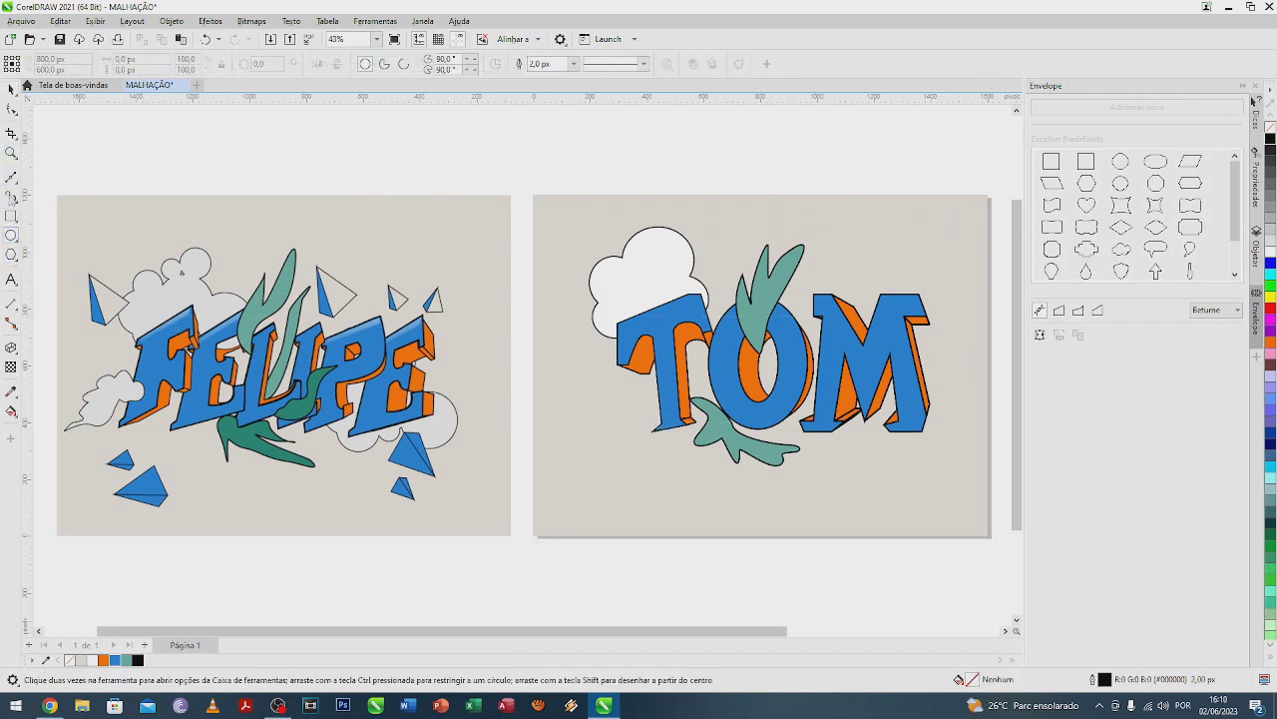
left_click(11, 177)
left_click(60, 176)
mouse_move(646, 412)
left_mouse_down()
mouse_move(576, 425)
mouse_move(583, 439)
mouse_move(560, 451)
mouse_move(581, 479)
mouse_move(636, 491)
mouse_move(641, 468)
mouse_move(664, 468)
mouse_move(649, 413)
left_mouse_up()
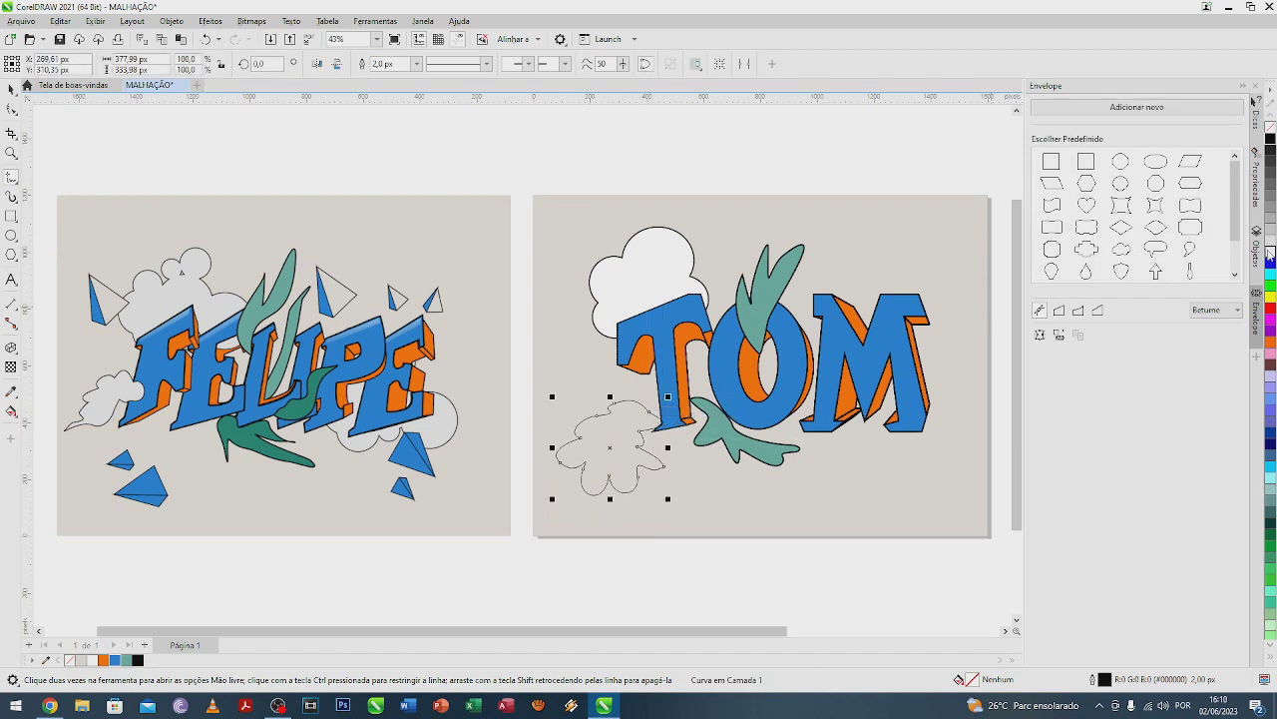
left_click(1271, 255)
left_click(416, 64)
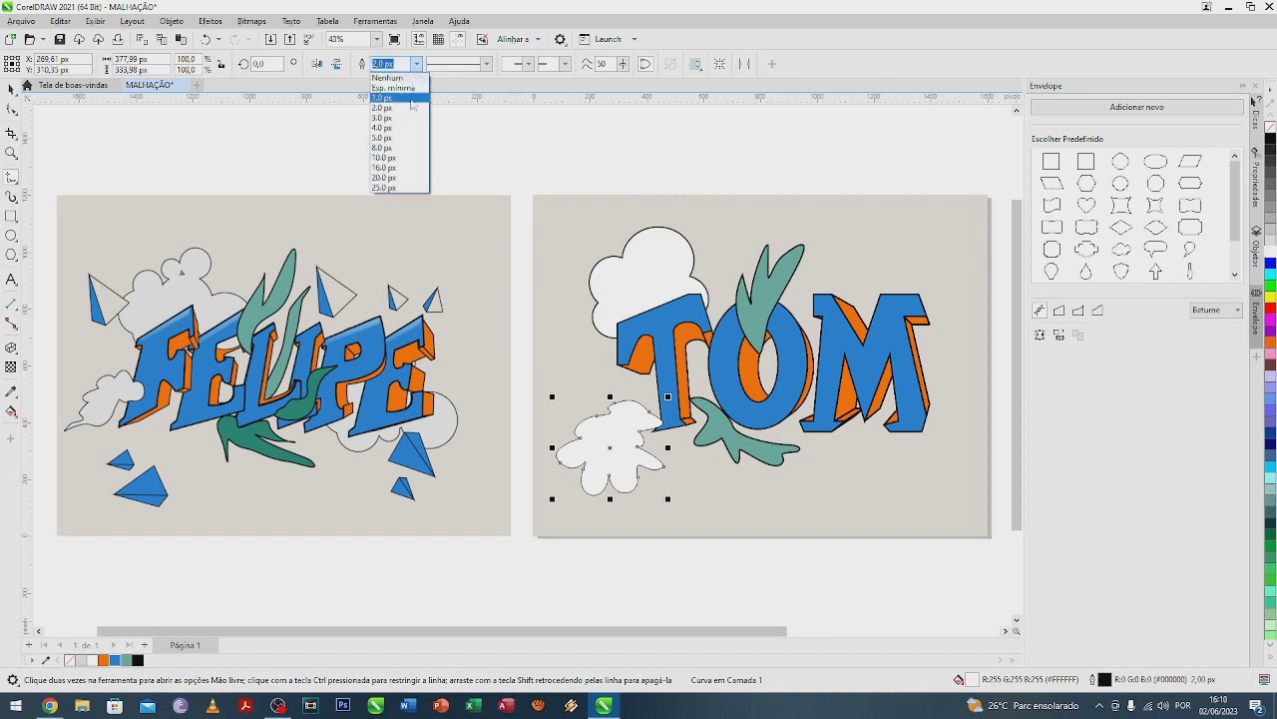
left_click(399, 142)
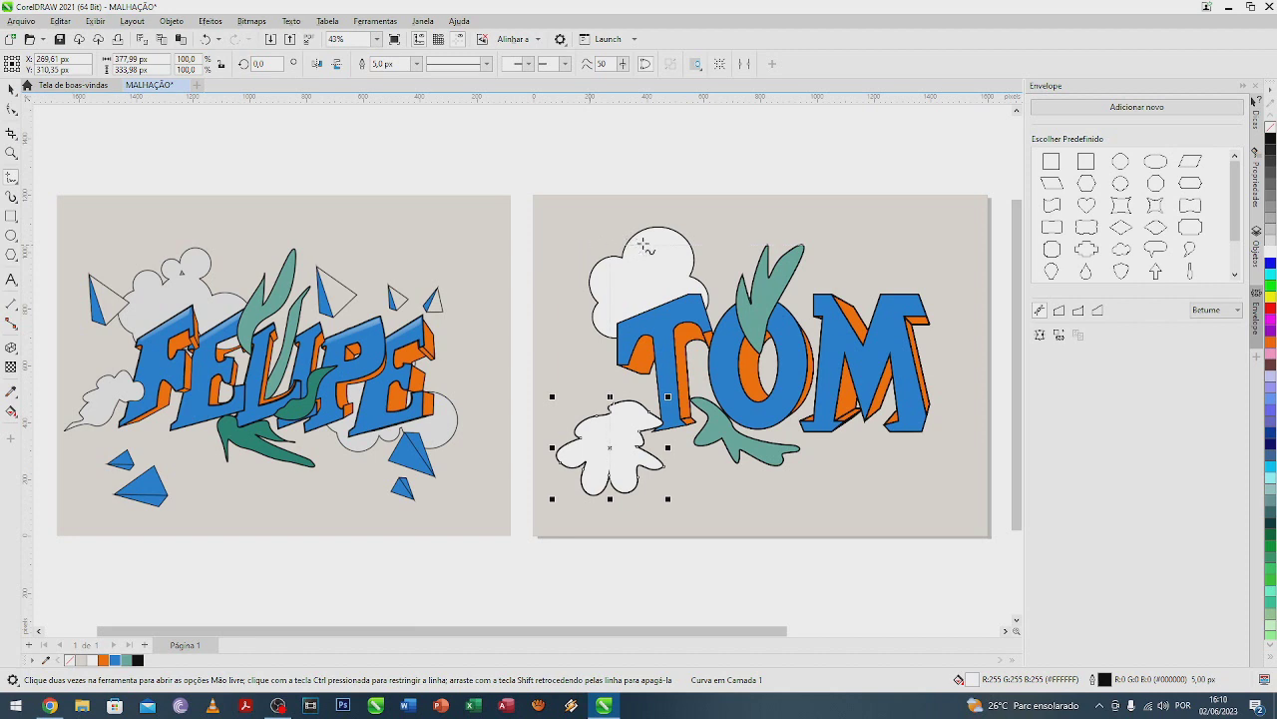
left_click(11, 88)
key("Escape")
left_click(348, 327)
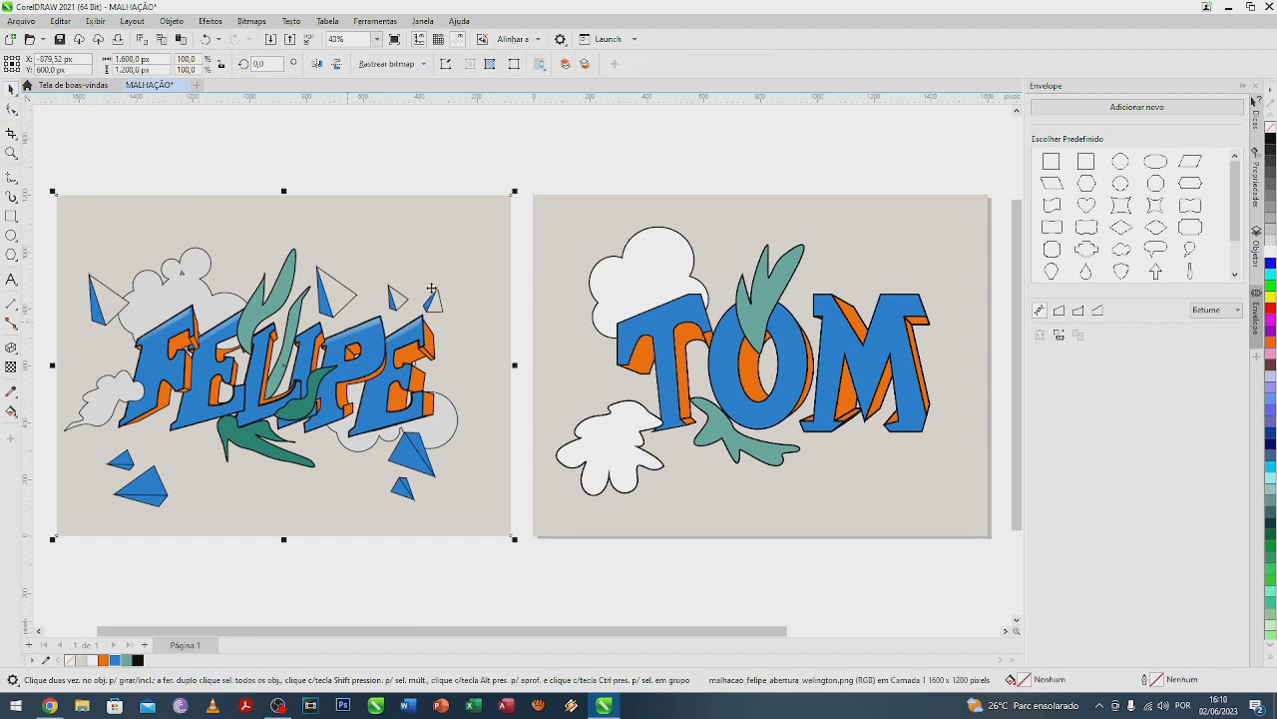
left_click(736, 180)
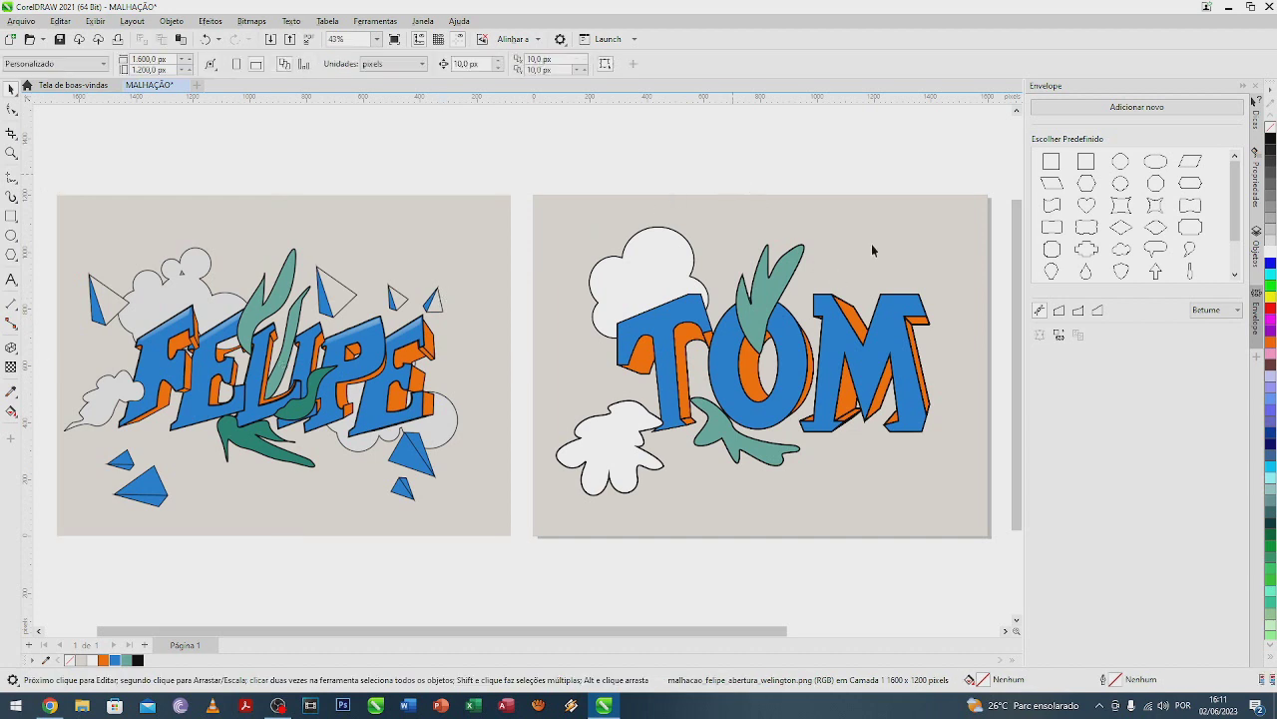
left_click(860, 359)
left_click(834, 301)
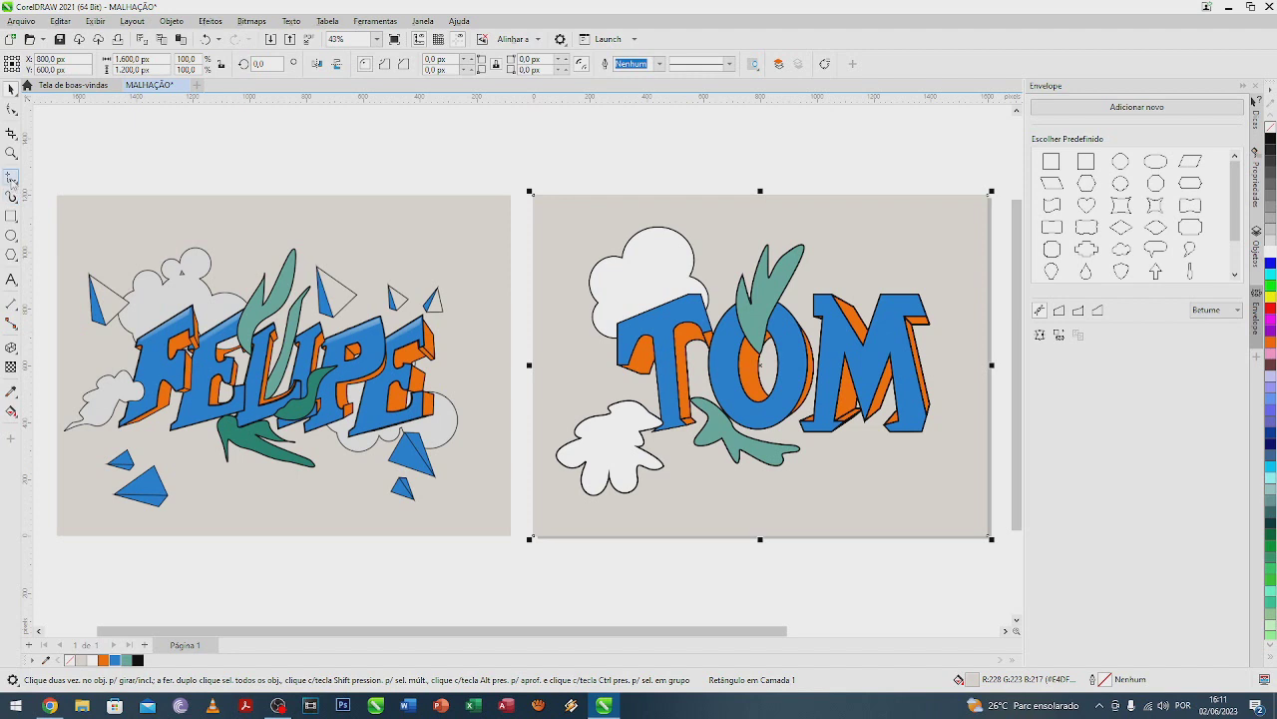
Step: Draw a closed three-sided triangle with the Bézier tool in the empty area below the M
left_click(12, 181)
mouse_move(10, 197)
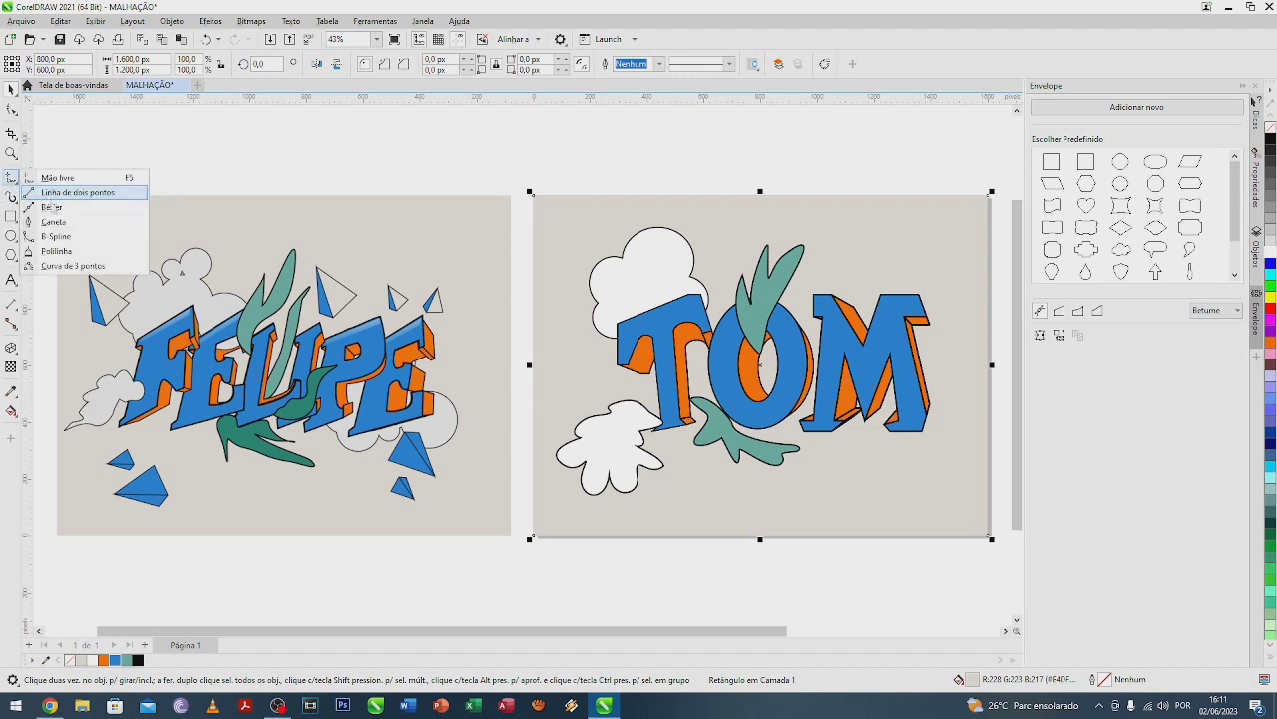
left_click(58, 211)
left_click(849, 514)
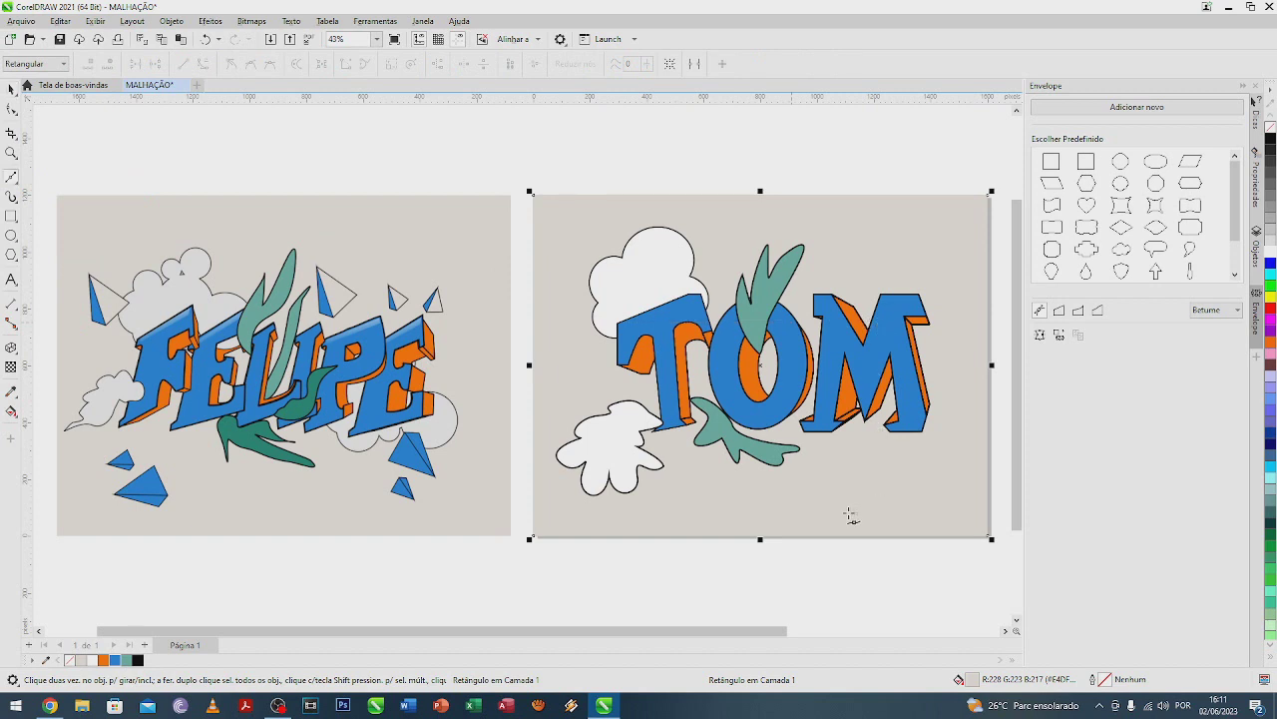
left_click(865, 449)
left_click(900, 494)
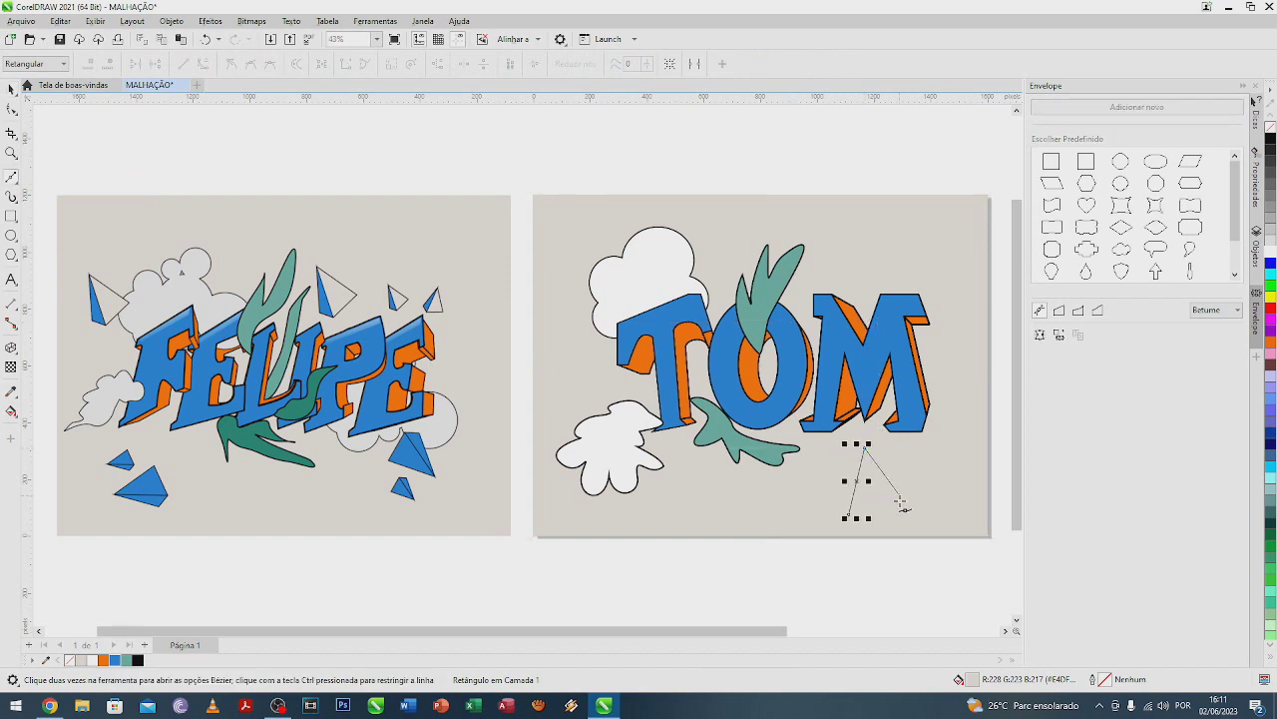
left_click(849, 516)
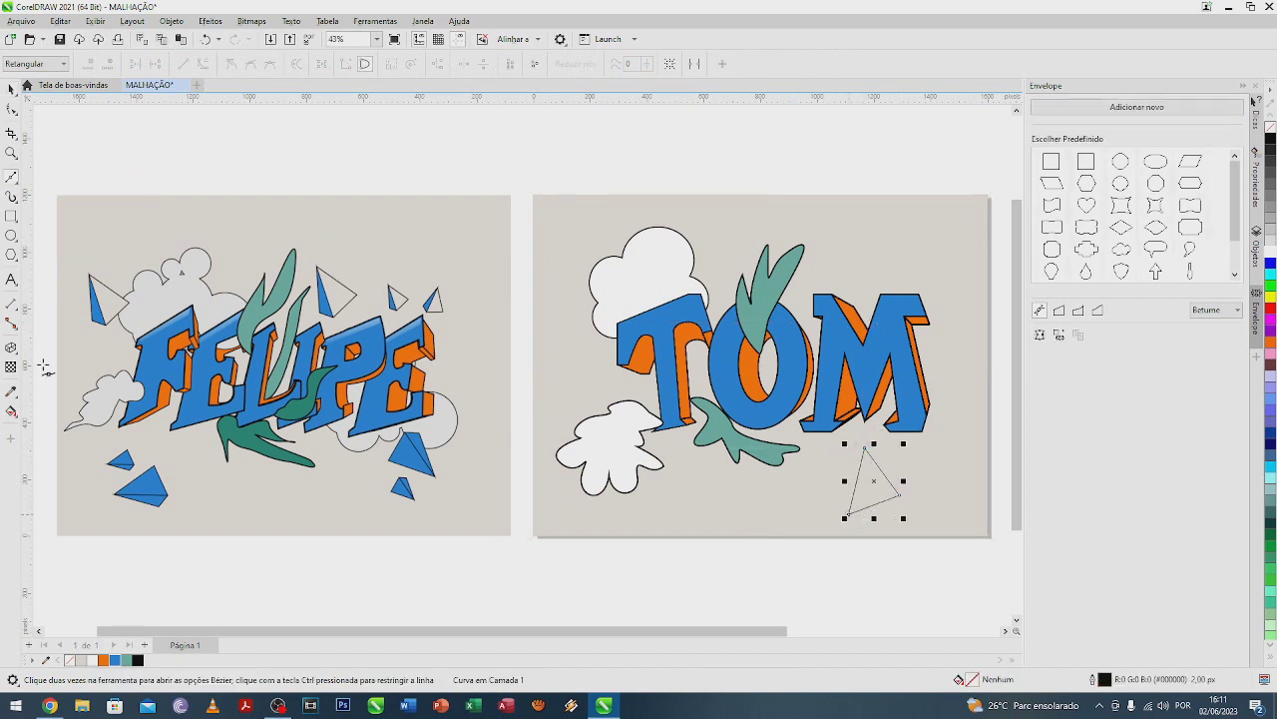
Step: Extrude the triangle horizontally with the vanishing point about 199 px to its right and fill it with the palette's light green
left_click(11, 346)
left_click_drag(875, 481, 930, 481)
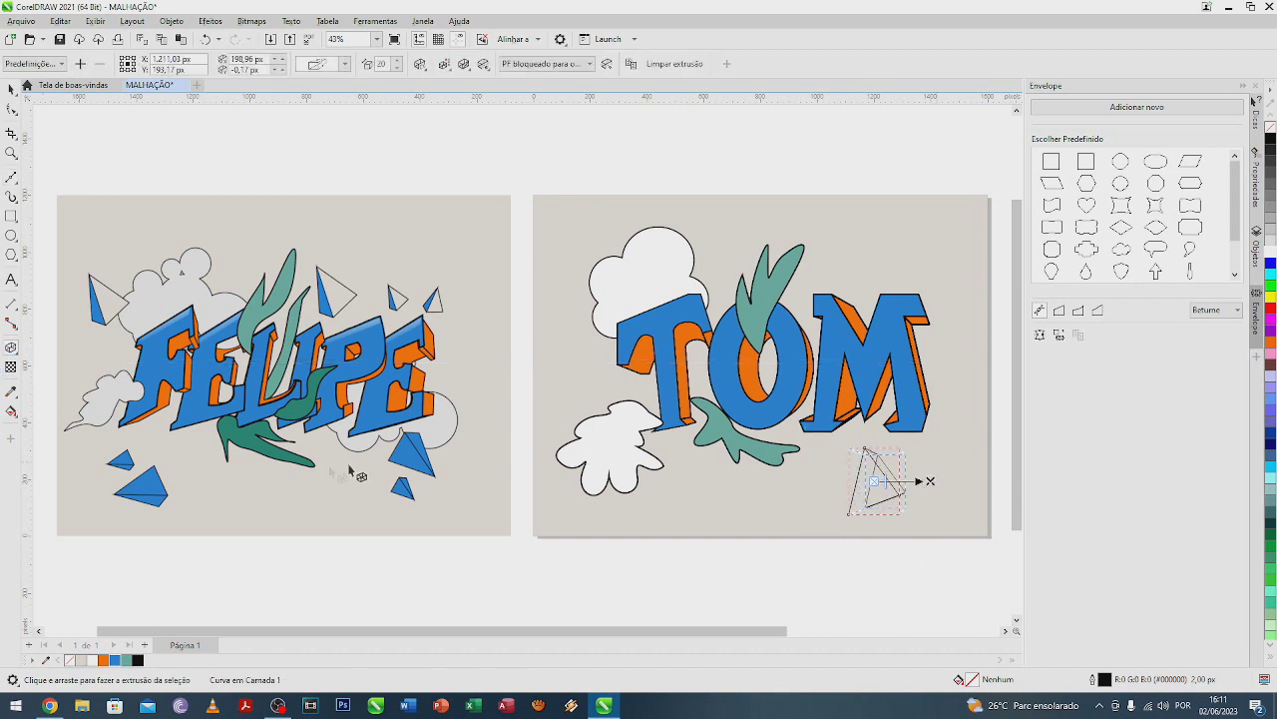
left_click(130, 661)
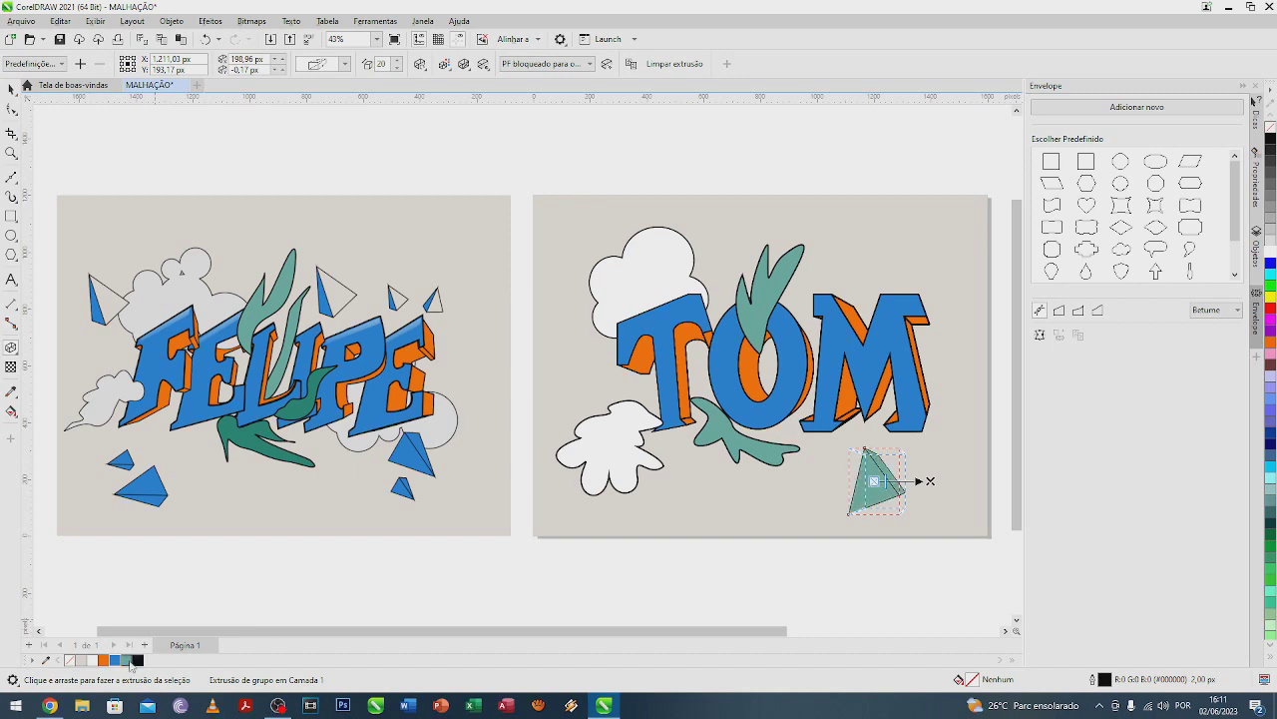
Step: Place one extruded green triangle beside the T's left edge and another below the M, and deselect them
left_click(11, 88)
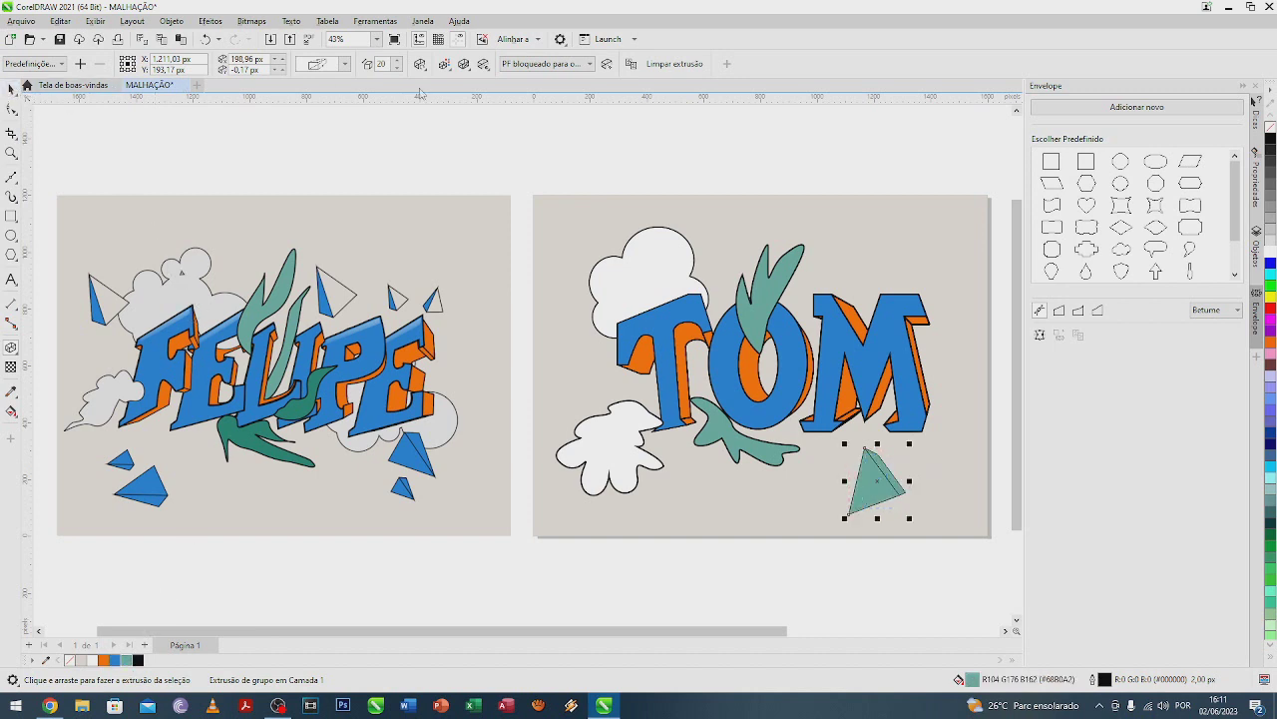
left_click_drag(873, 487, 846, 470)
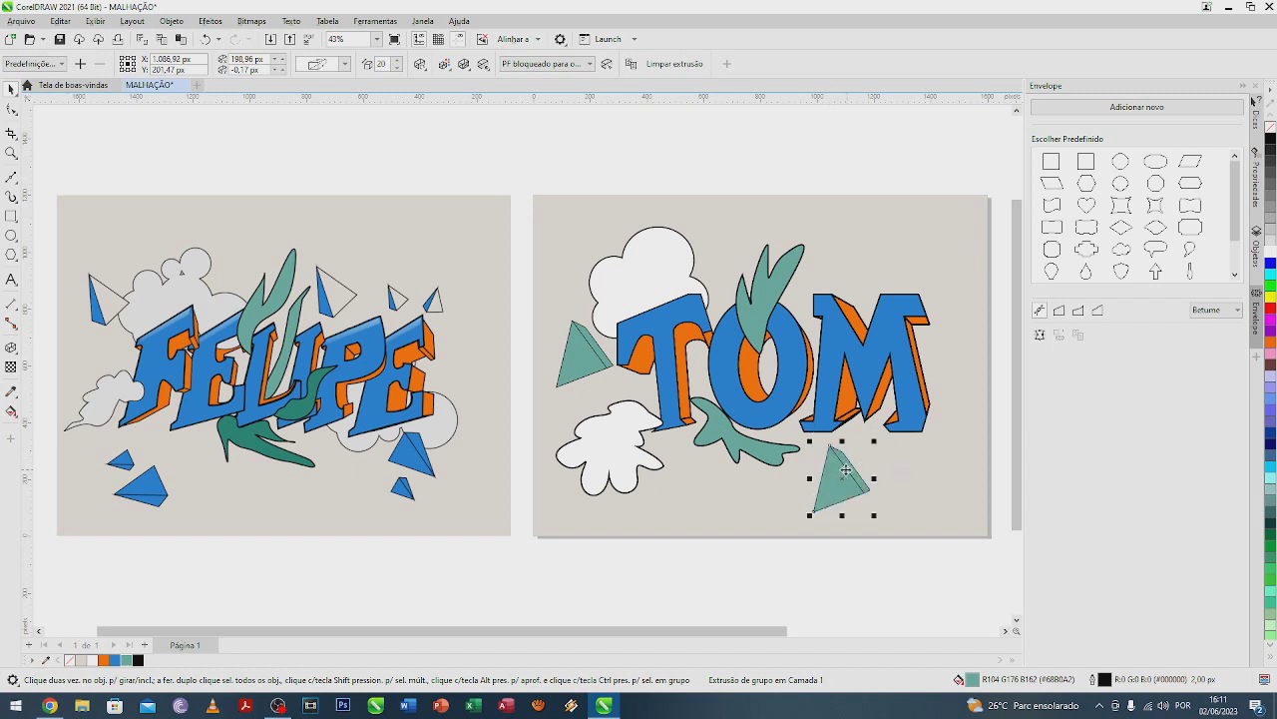
left_click(809, 178)
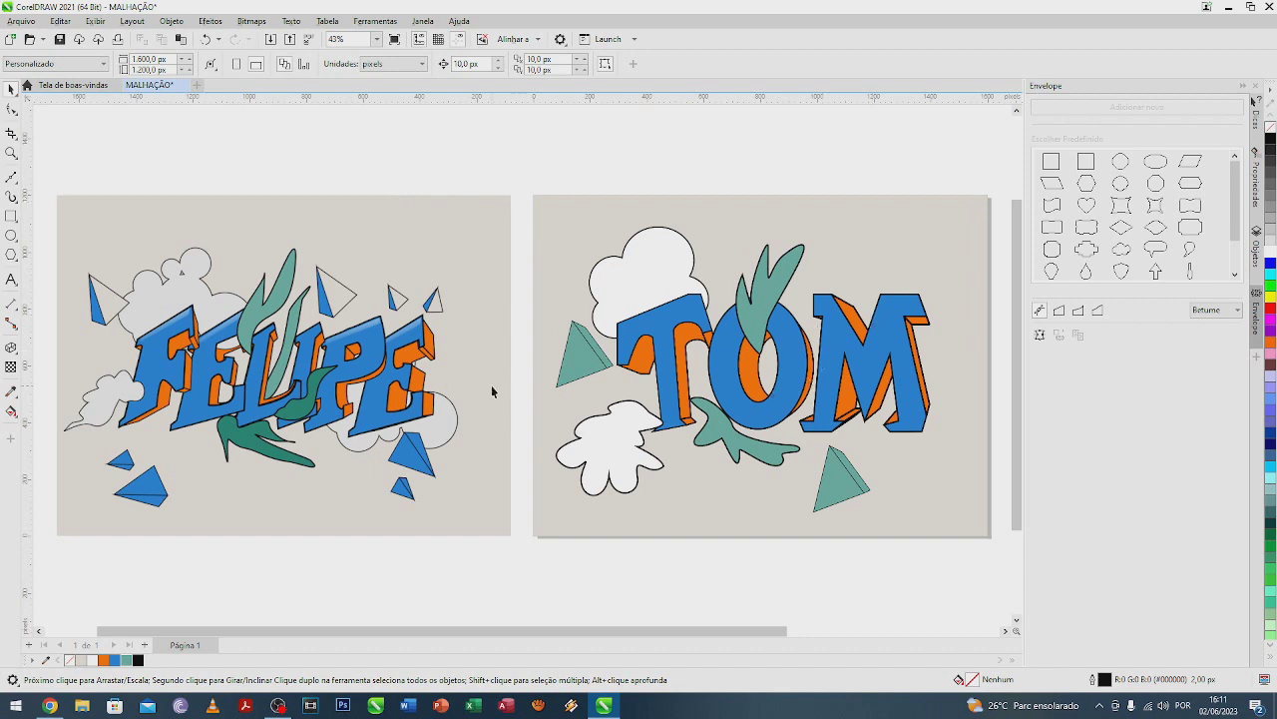
Step: Switch to Chrome and look through the blog's "O - Tutoriais da TV - Aprenda ou encomende" page and its tutorial list
left_click(49, 706)
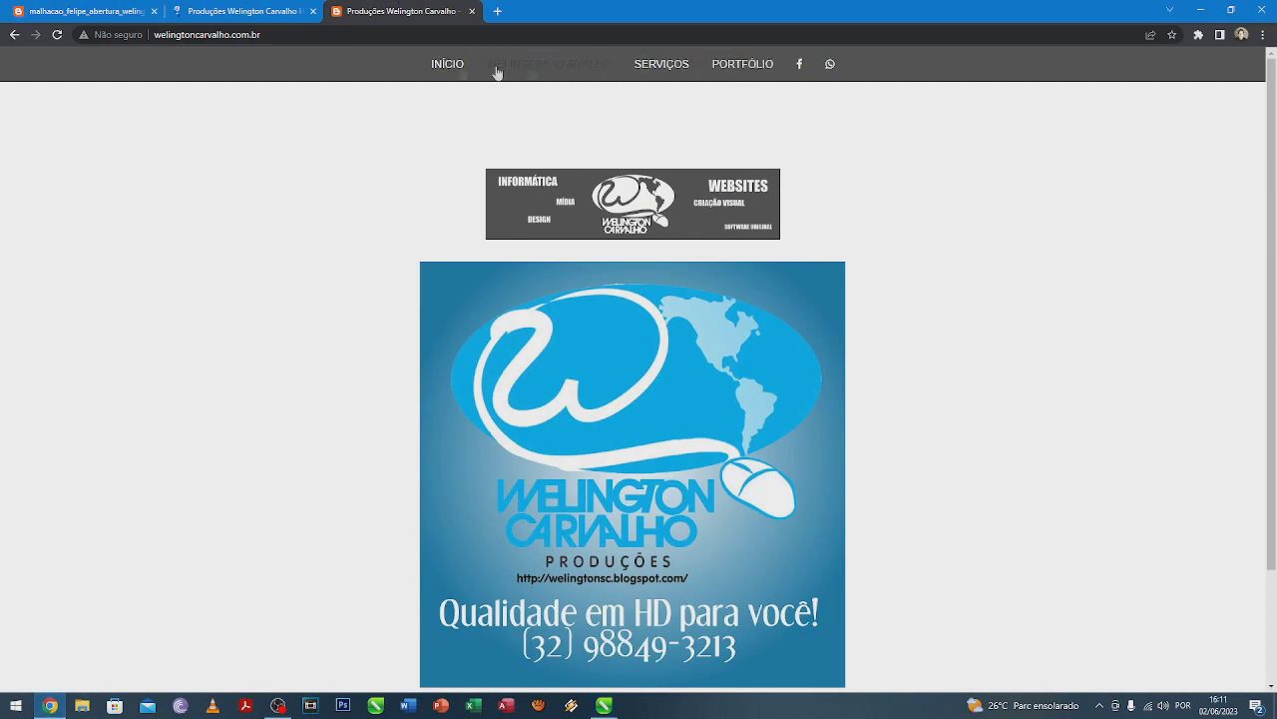
left_click(253, 5)
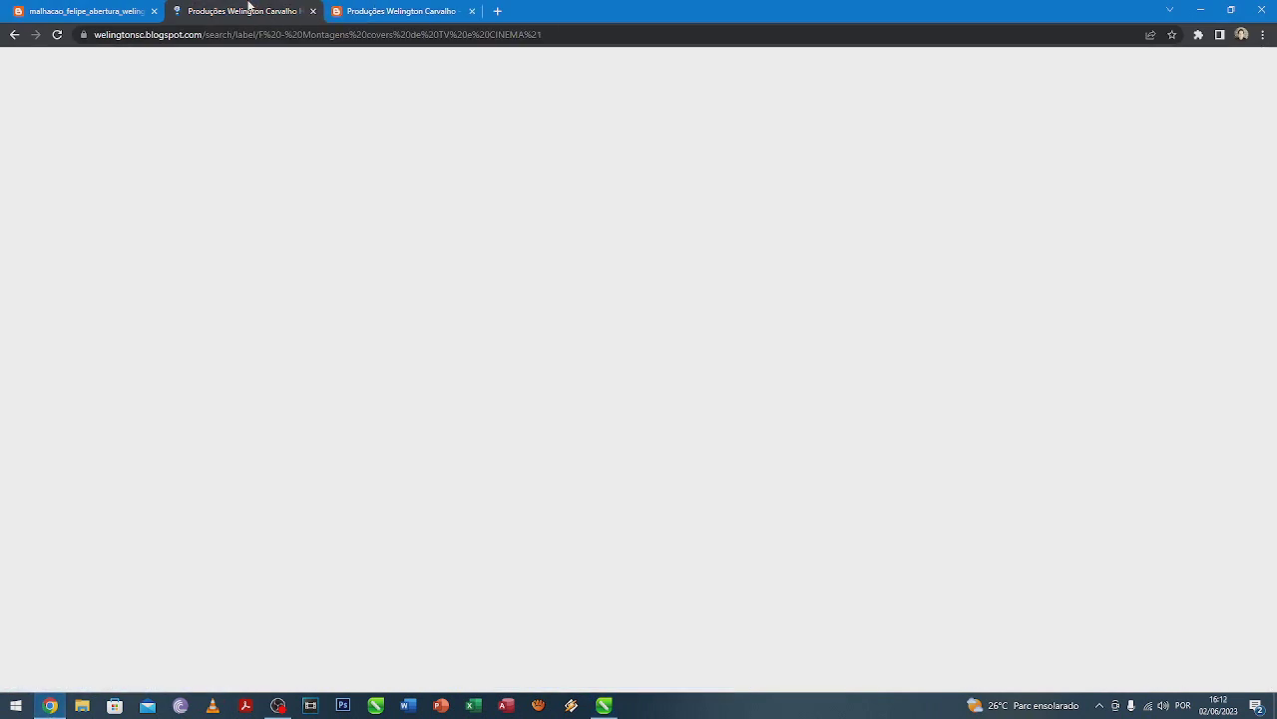
left_click_drag(1271, 80, 1271, 62)
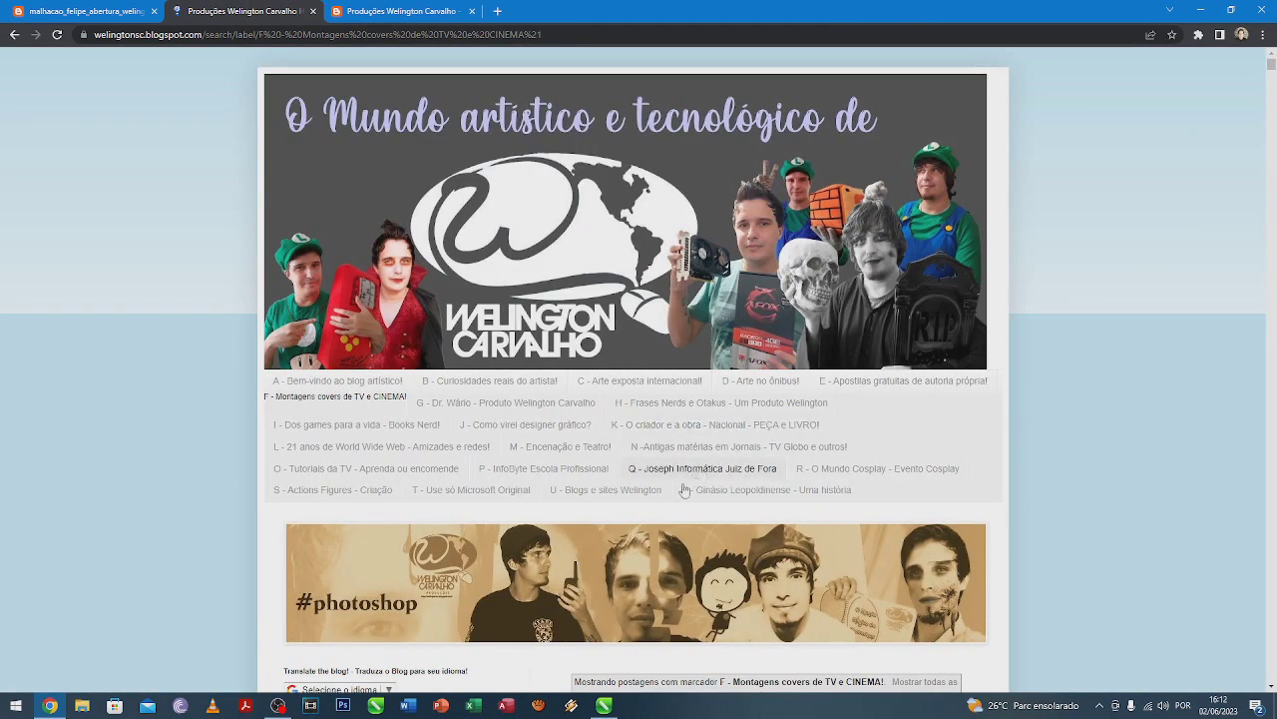
left_click(368, 473)
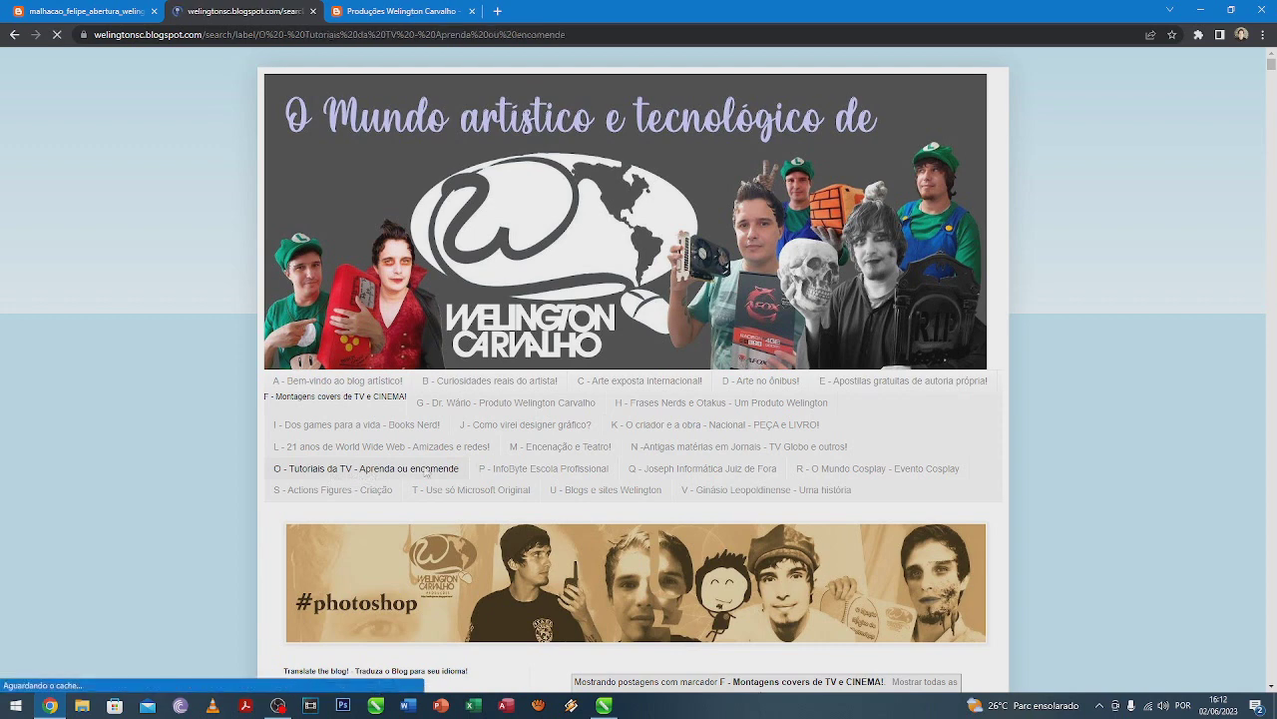
left_click_drag(1273, 130, 1265, 502)
scroll(812, 363, "up", 1)
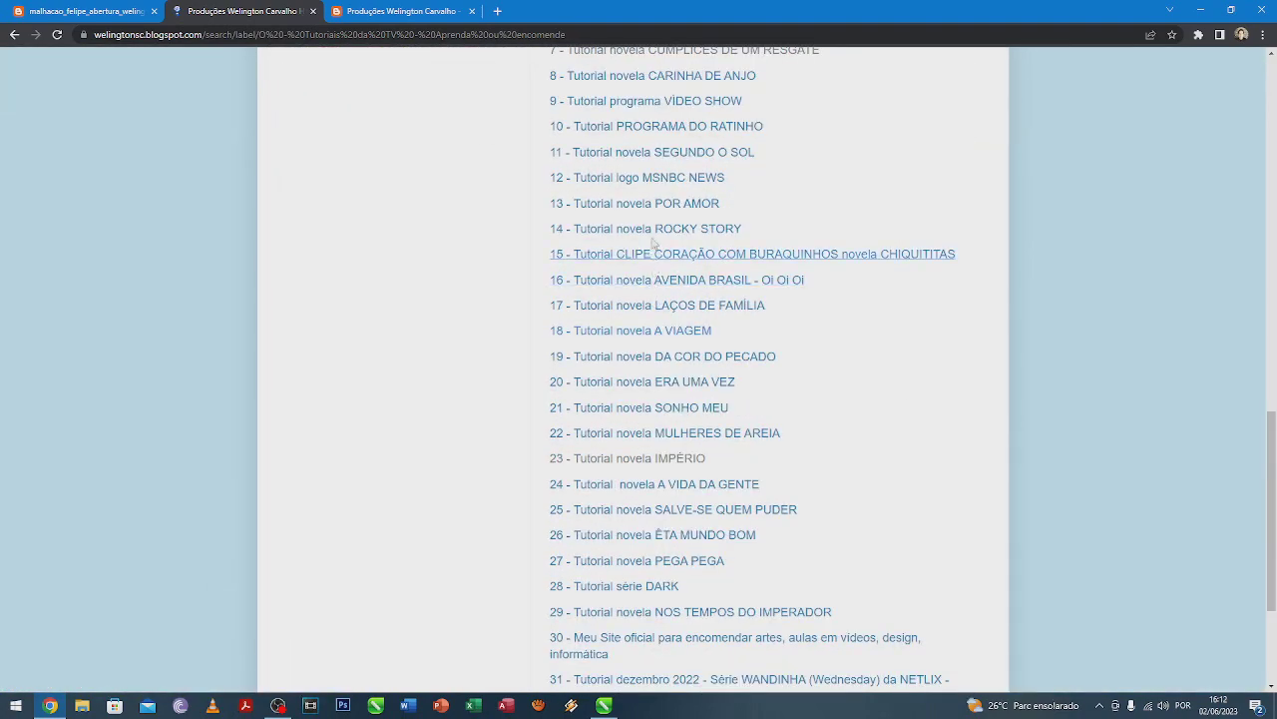
scroll(654, 242, "up", 15)
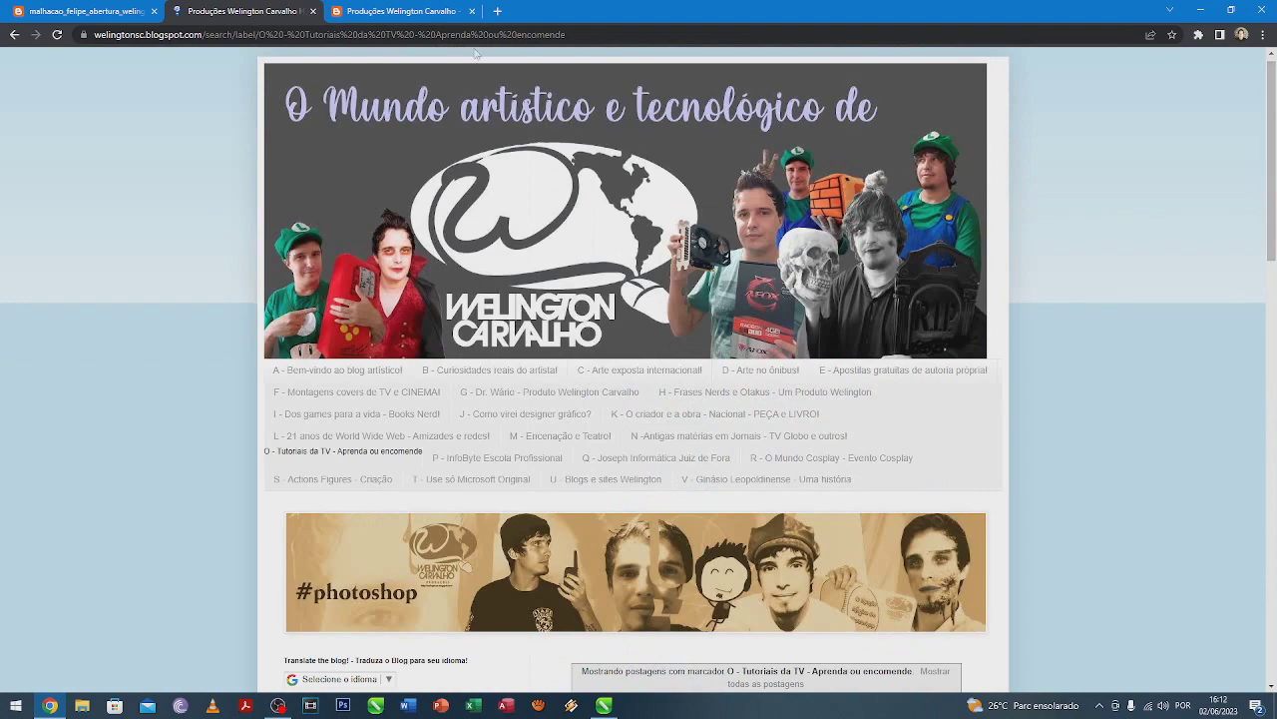
Step: Switch back to CorelDRAW and add the blog's full web address as 24 pt Arial text above the two artworks
left_click(611, 707)
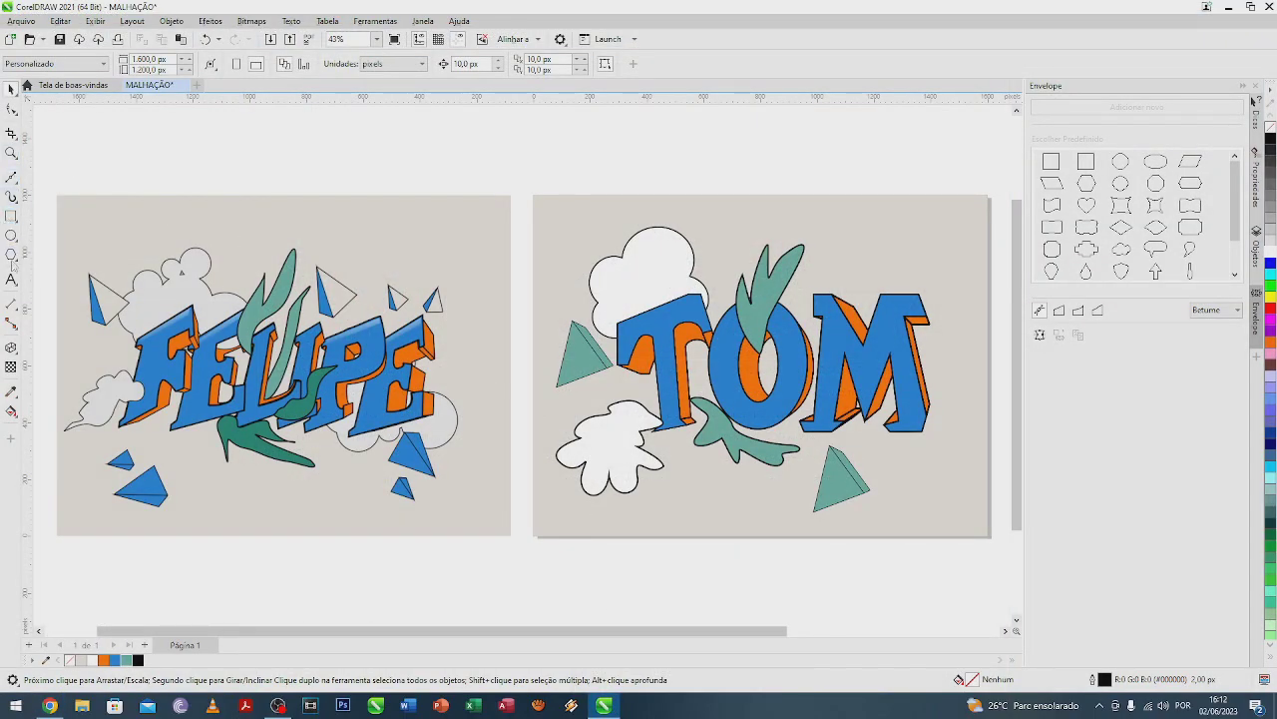
key("F8")
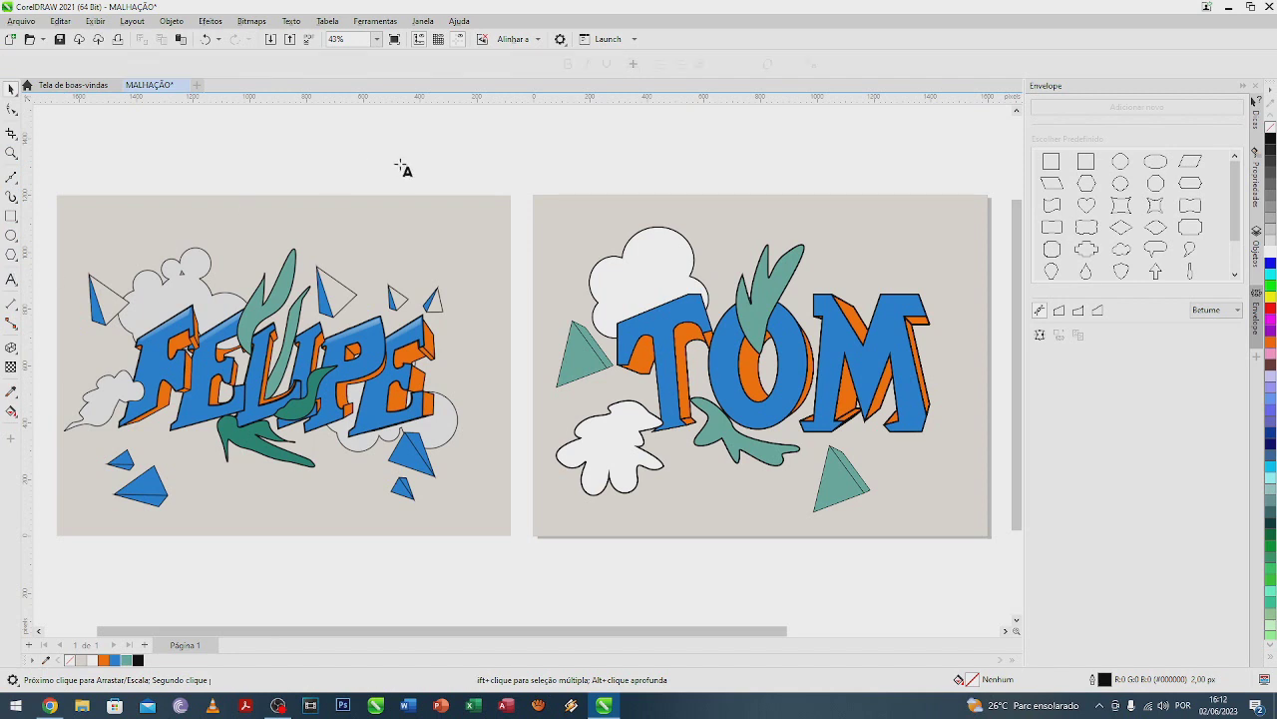
left_click(400, 159)
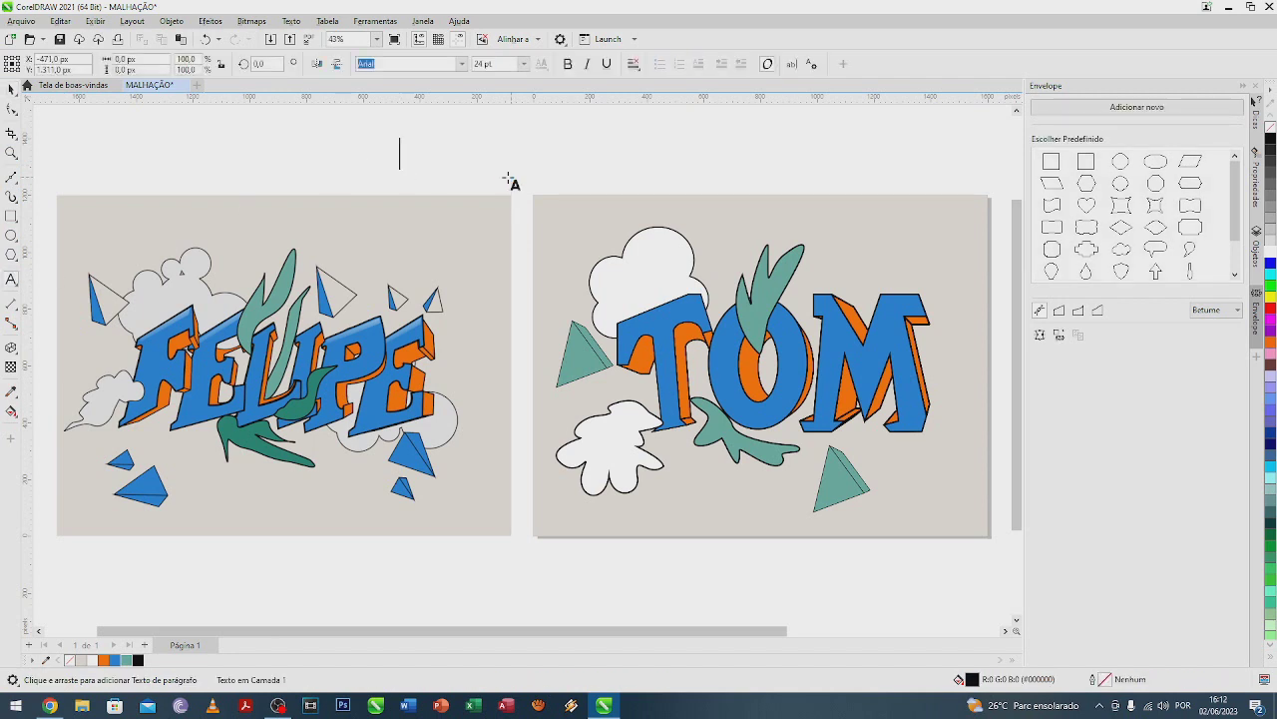
type("http:")
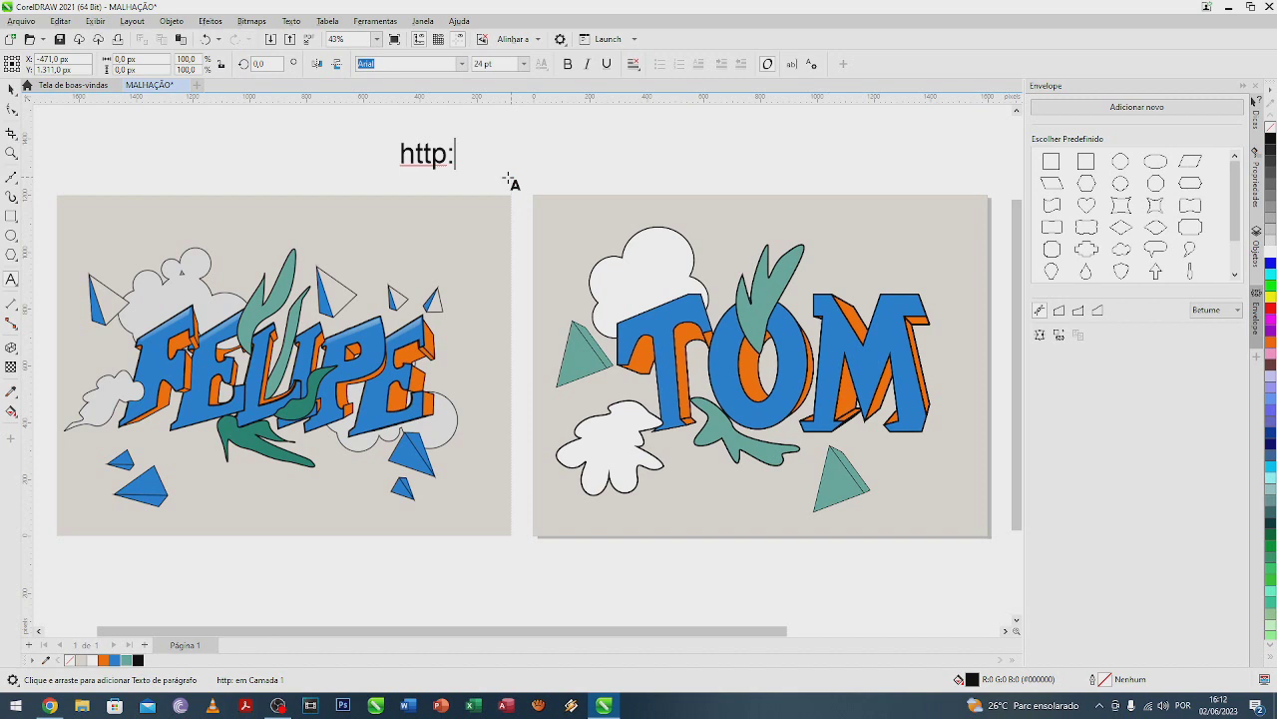
type("//welingtonsc.,")
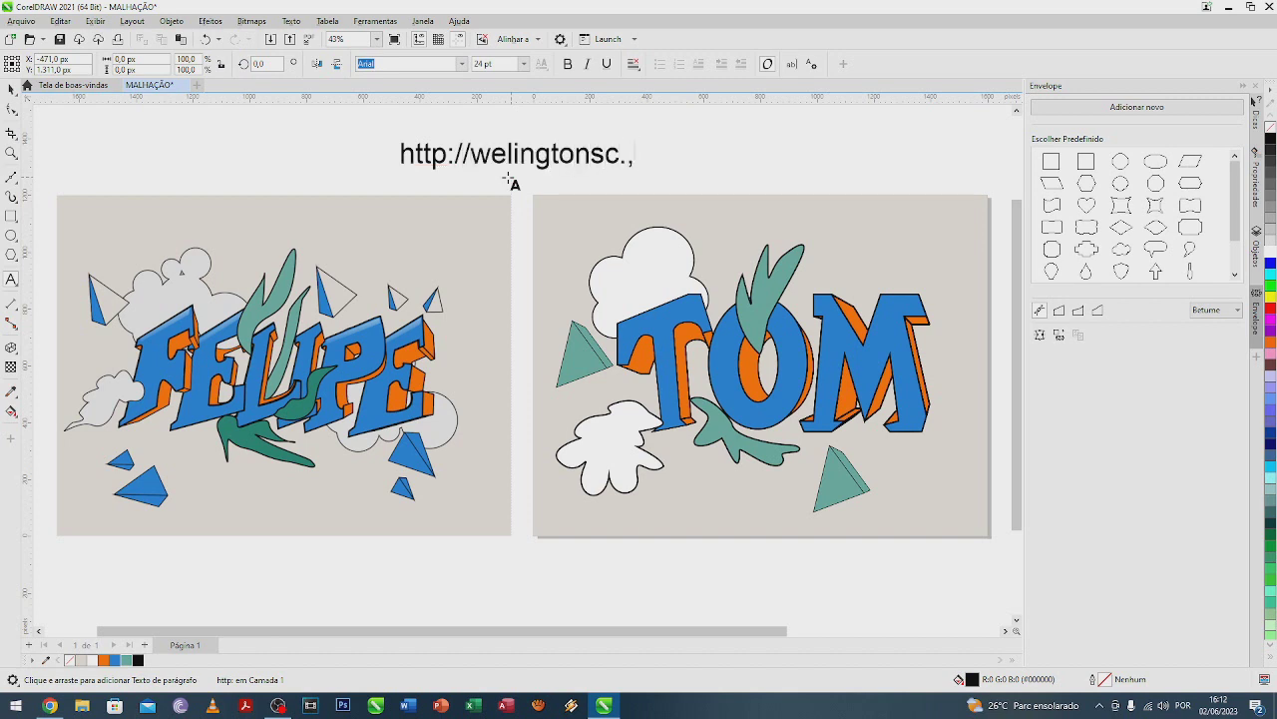
type("blogspo")
key("BackSpace")
key("BackSpace")
key("BackSpace")
key("BackSpace")
key("BackSpace")
key("BackSpace")
key("BackSpace")
key("BackSpace")
key("BackSpace")
type(".blogspot.com/")
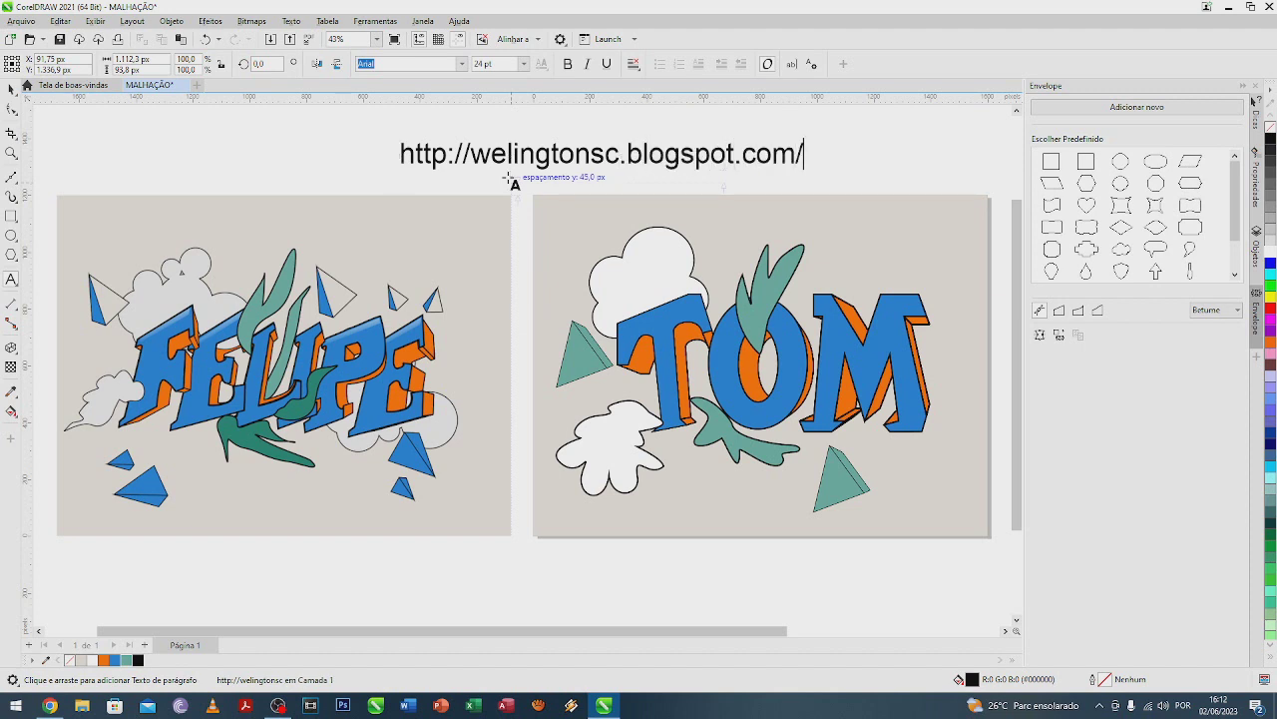
left_click(11, 89)
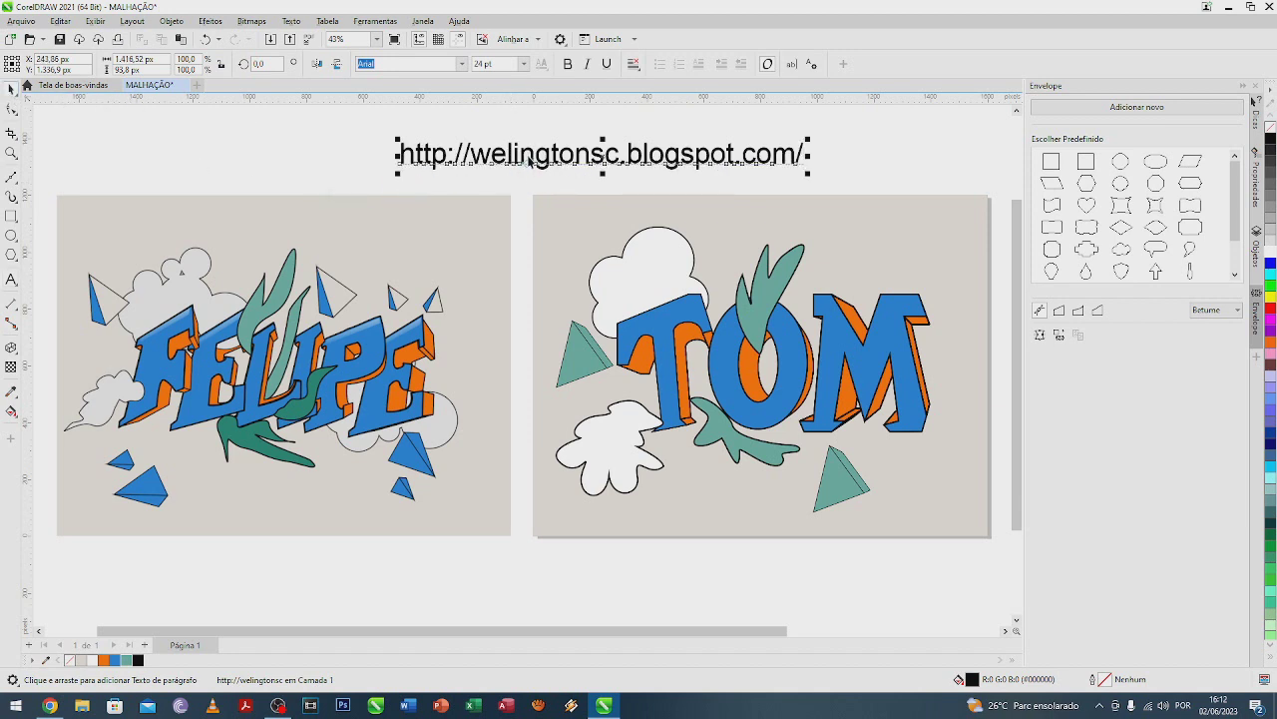
left_click_drag(528, 158, 777, 589)
double_click(465, 573)
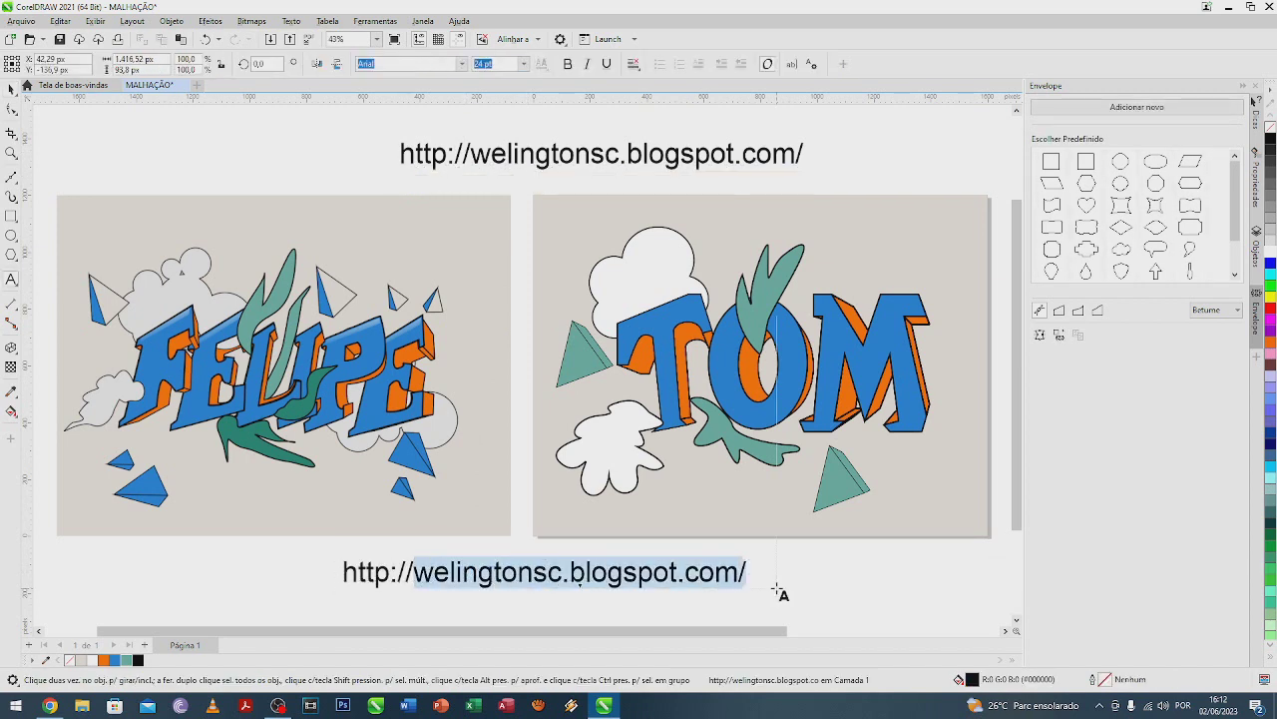
type("www.welingto")
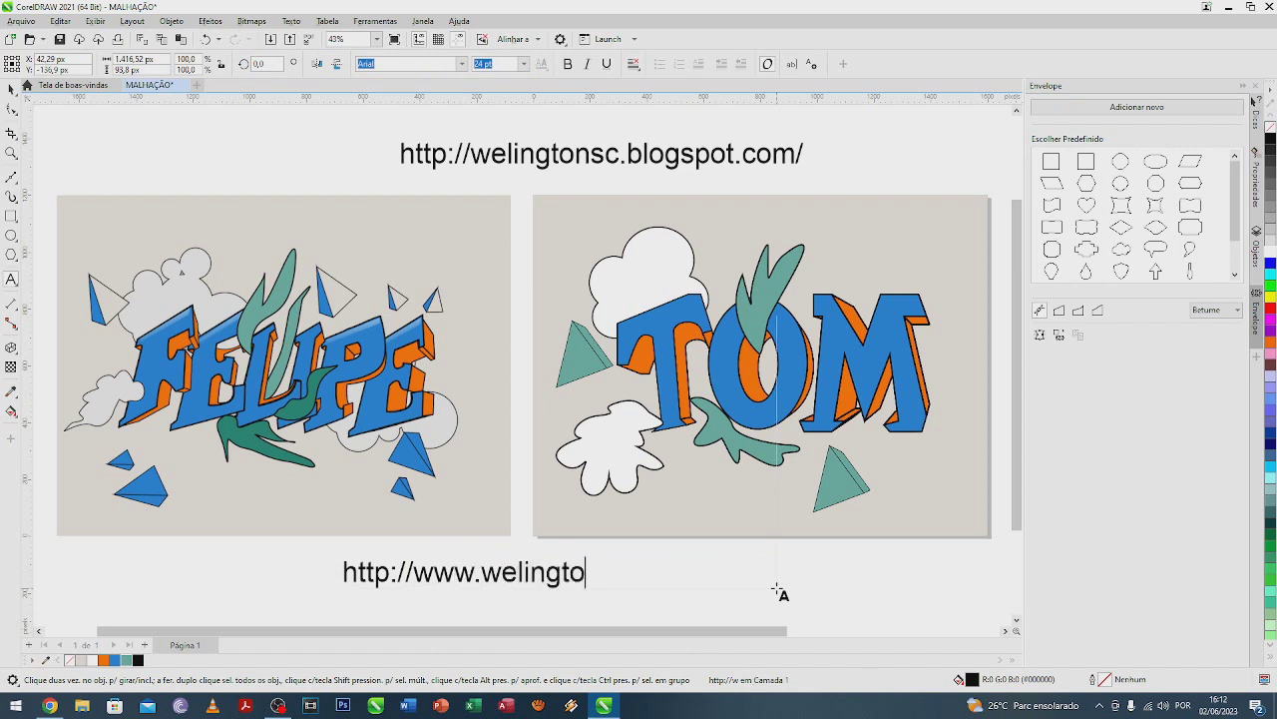
type("ncarvalho.com.vr")
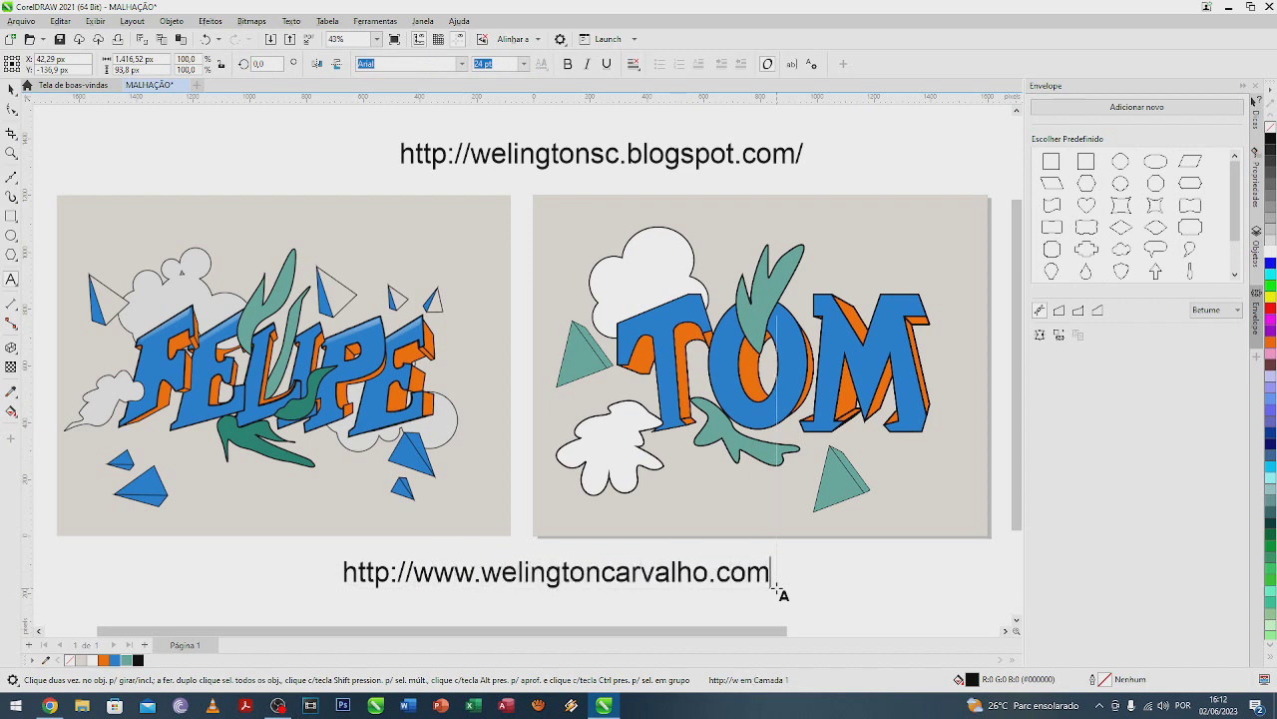
key("BackSpace")
key("BackSpace")
key("BackSpace")
type("br")
key("BackSpace")
type(".b")
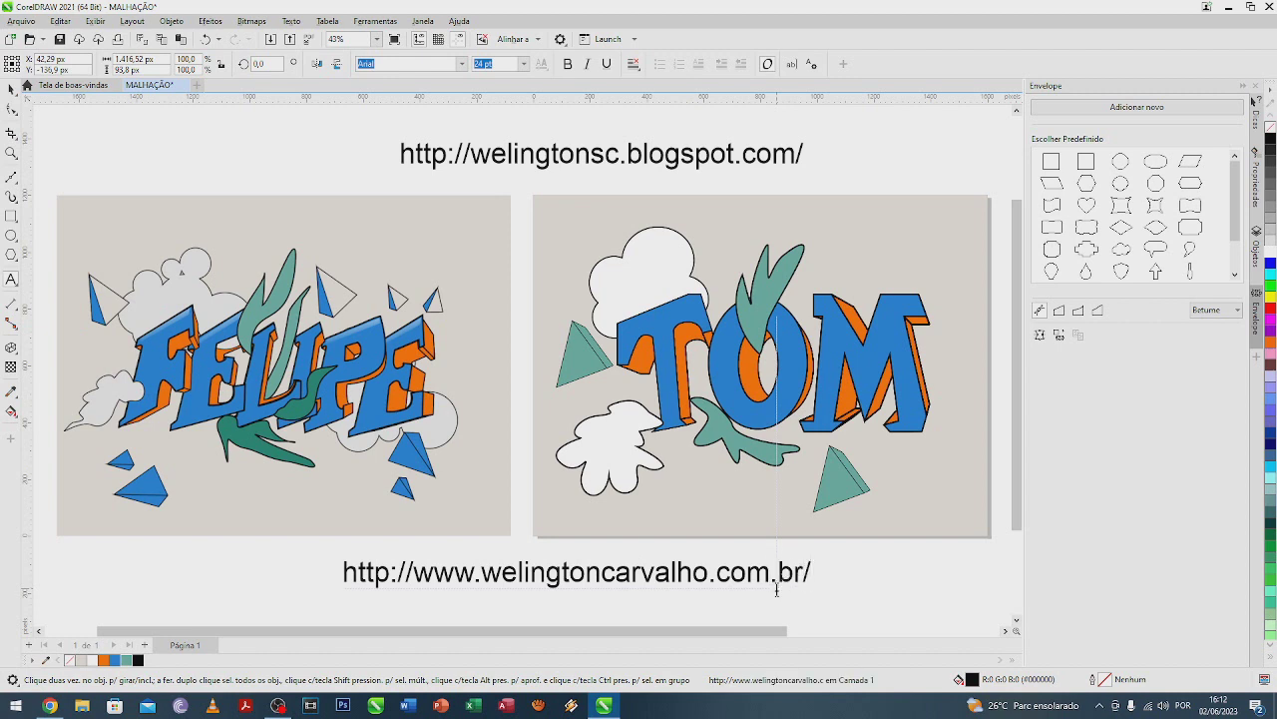
left_click(13, 92)
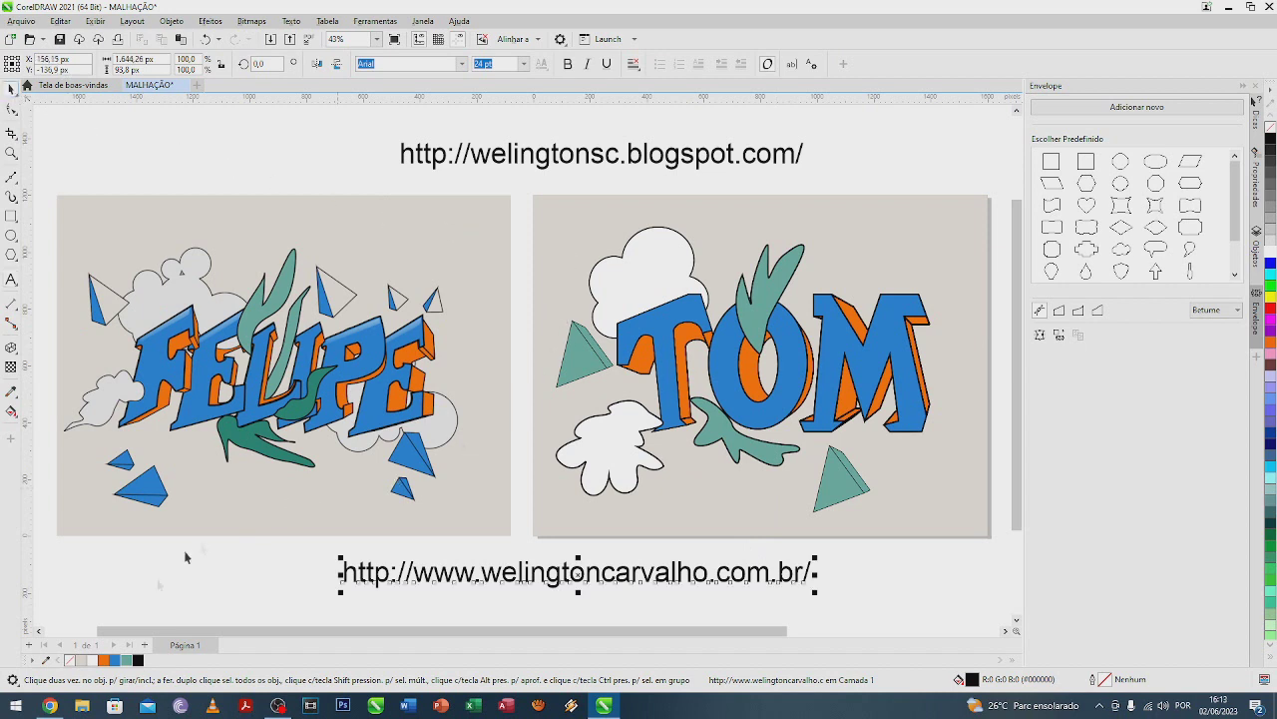
Step: Switch to Chrome and view the official website's home page
left_click(49, 706)
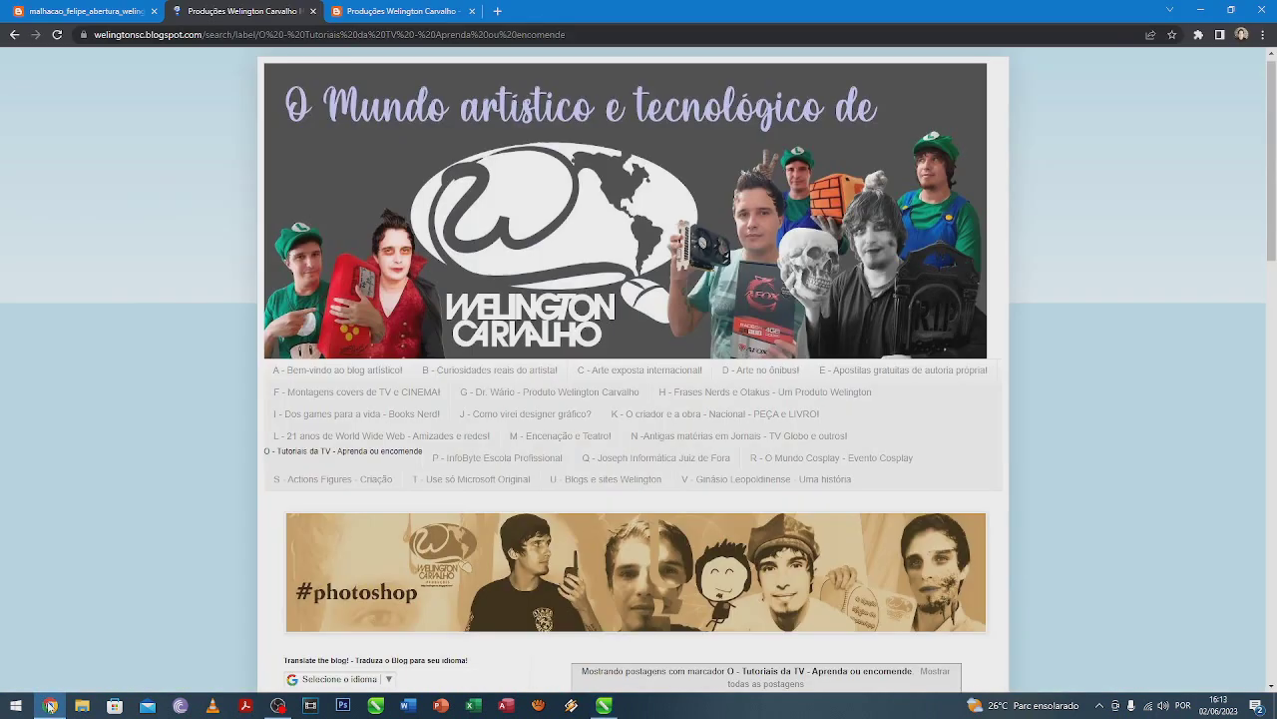
left_click(391, 10)
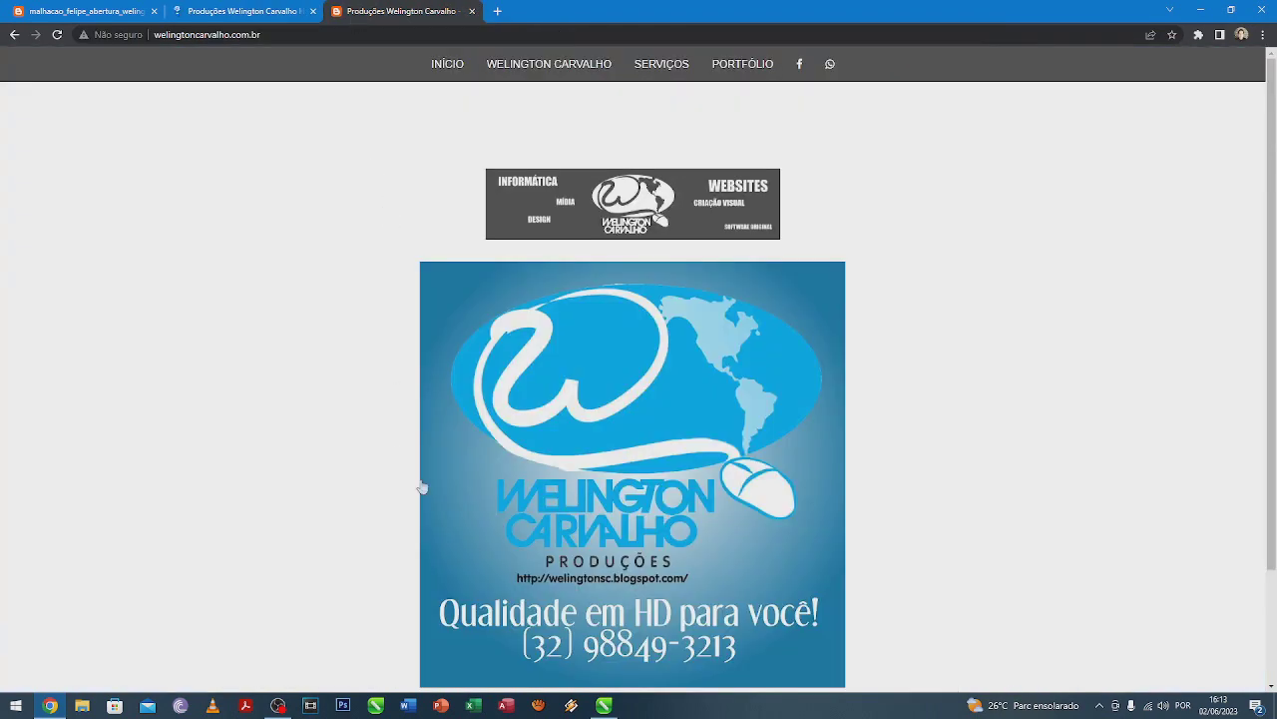